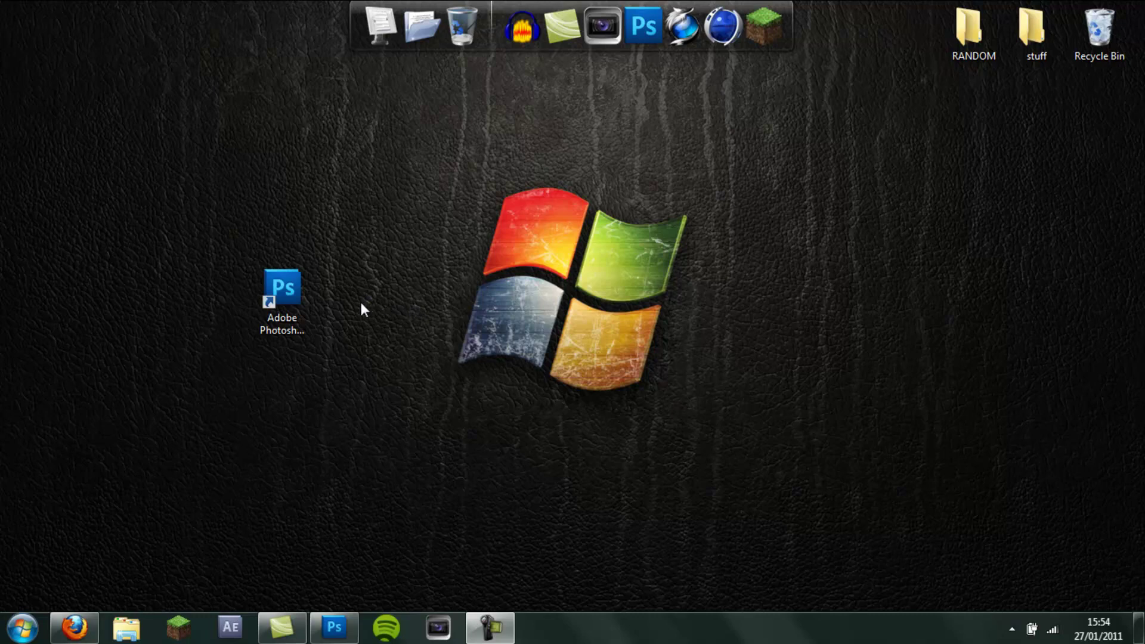
In Firefox, download the Windows 64-bit (CS4, CS5) version of the ICO (Windows Icon) Format plug-in and save the zip file
left_click(280, 285)
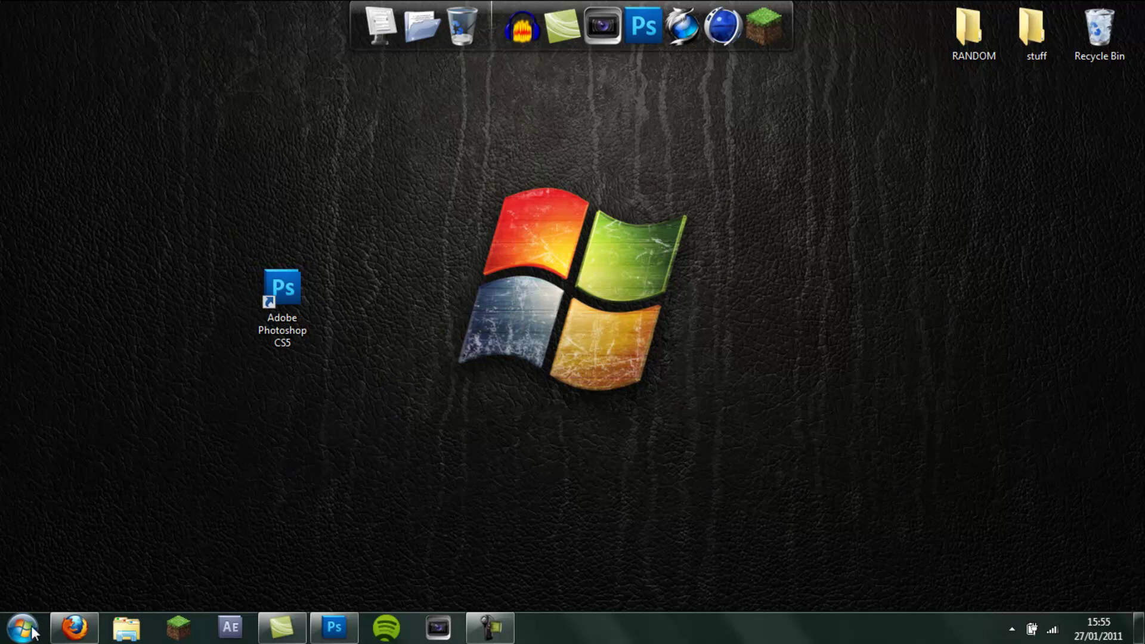
left_click(74, 627)
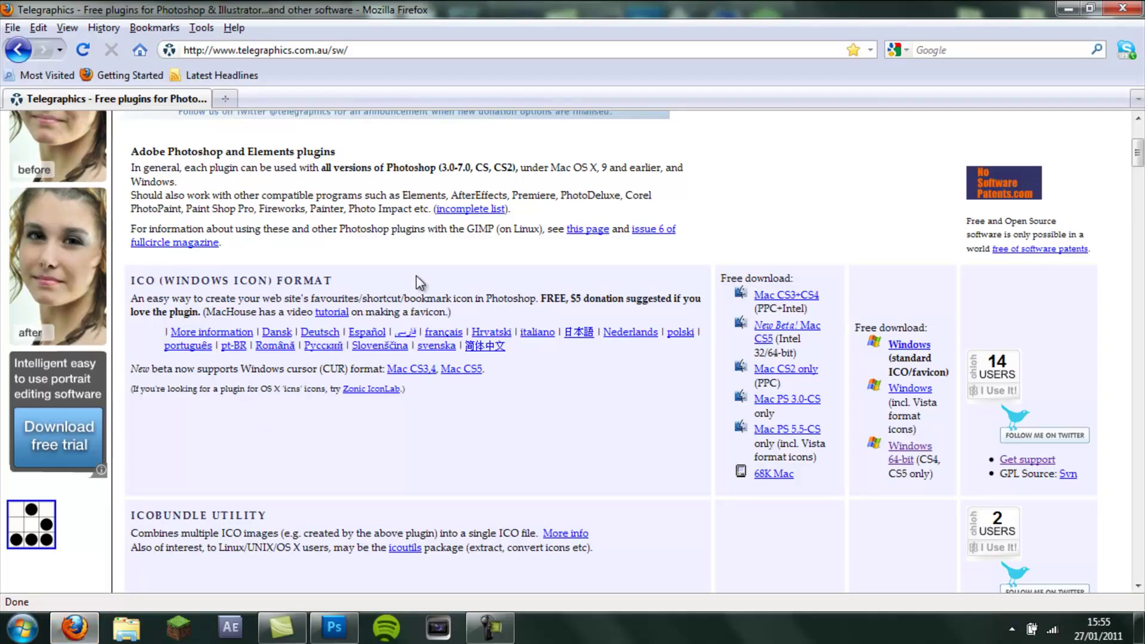
scroll(417, 284, "up", 5)
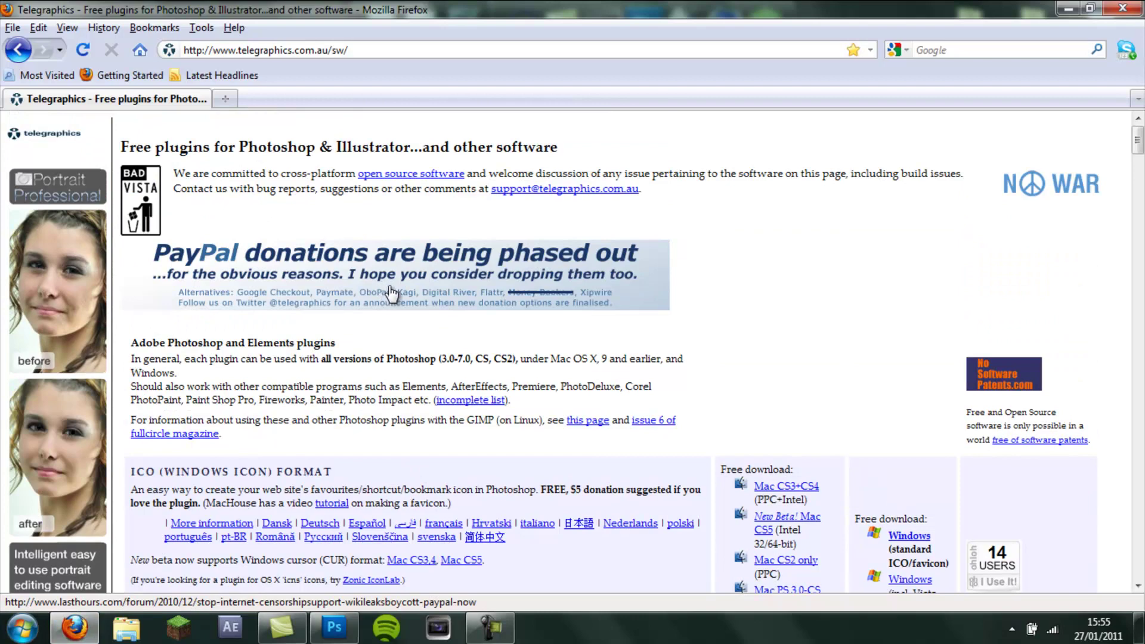
scroll(370, 298, "down", 3)
scroll(365, 299, "down", 3)
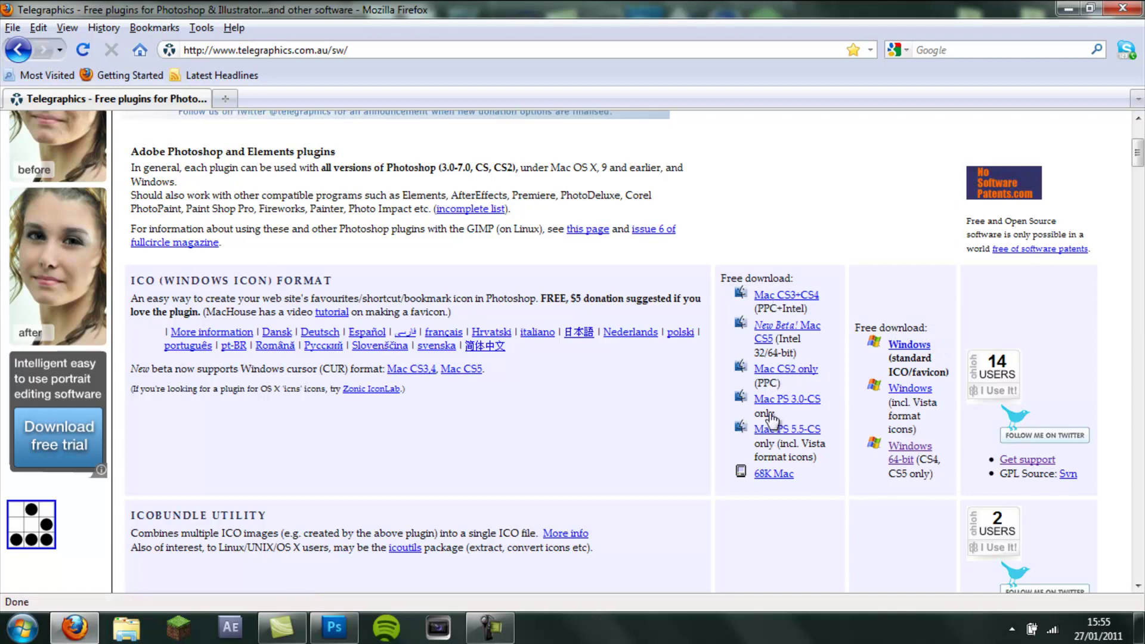
left_click(902, 456)
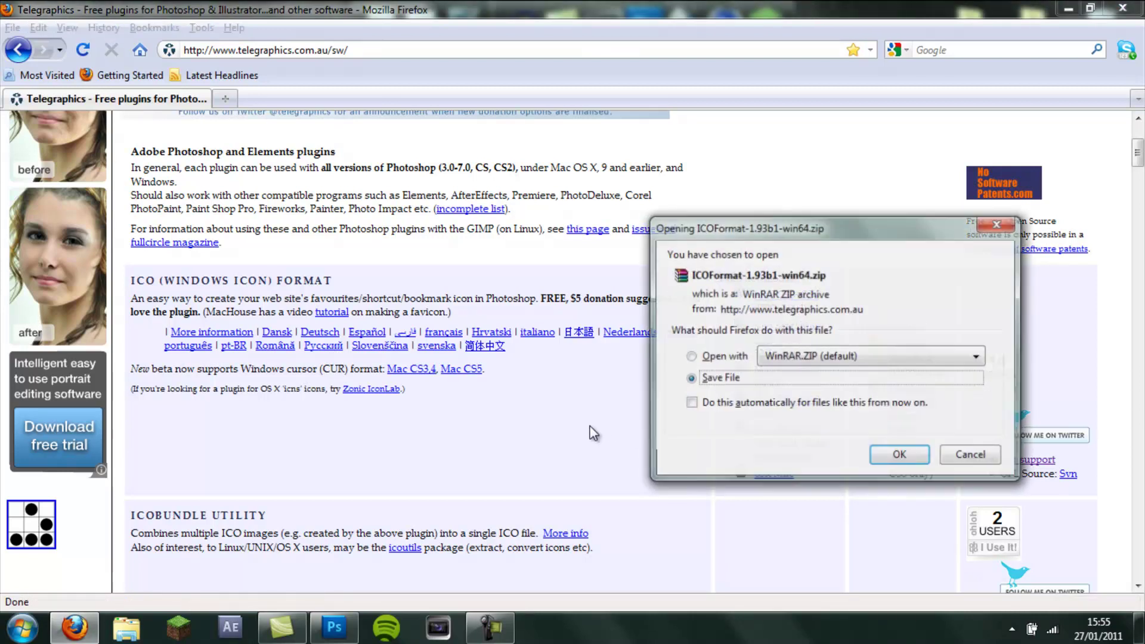
left_click(902, 456)
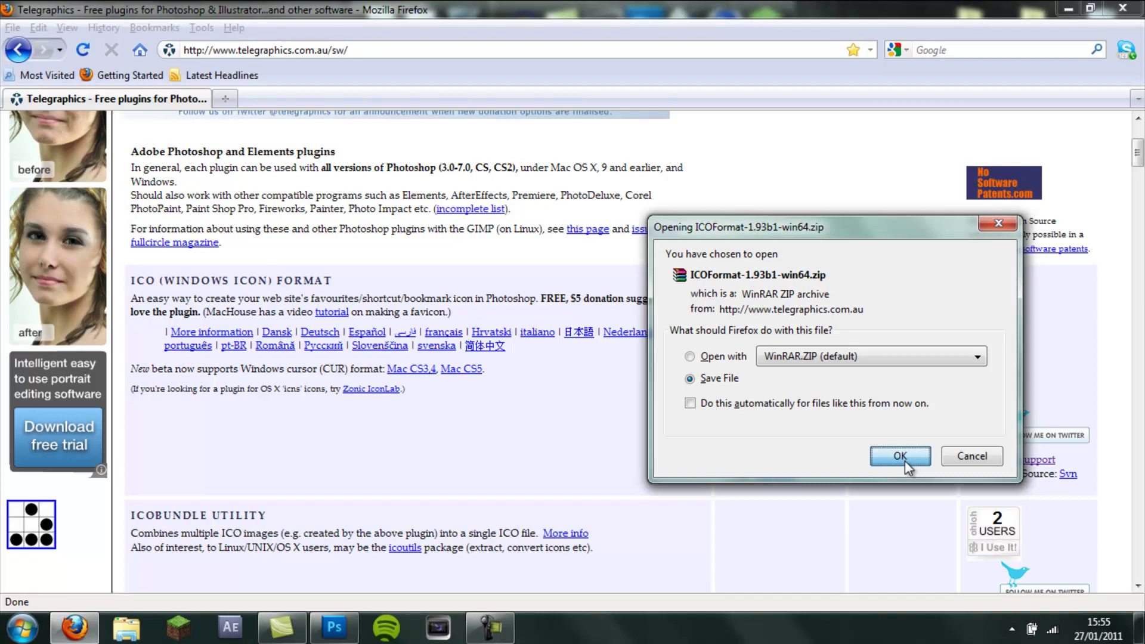
left_click(904, 463)
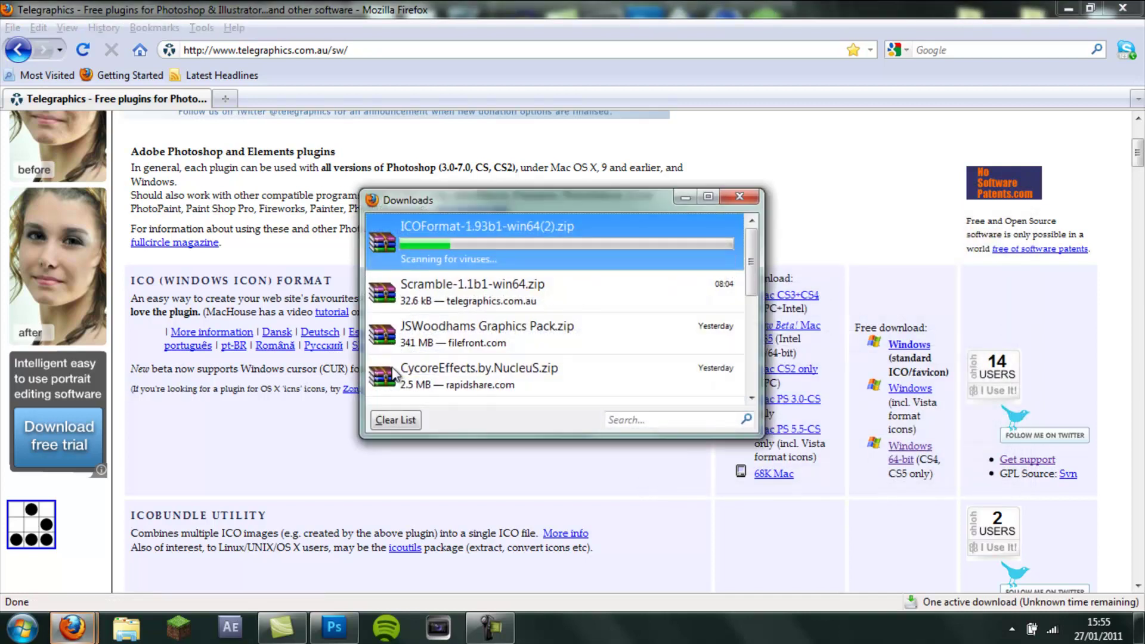
Extract the dist folder and ICOFormat64.8bi from the downloaded archive to the Desktop, and close the archive and downloads windows
double_click(605, 237)
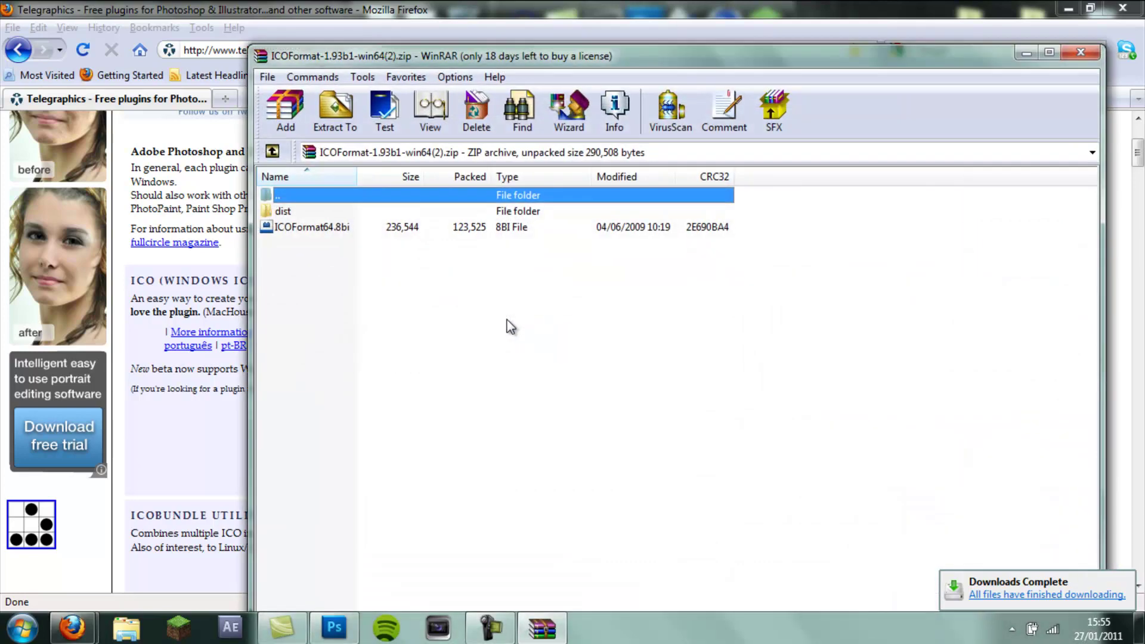
left_click(306, 225)
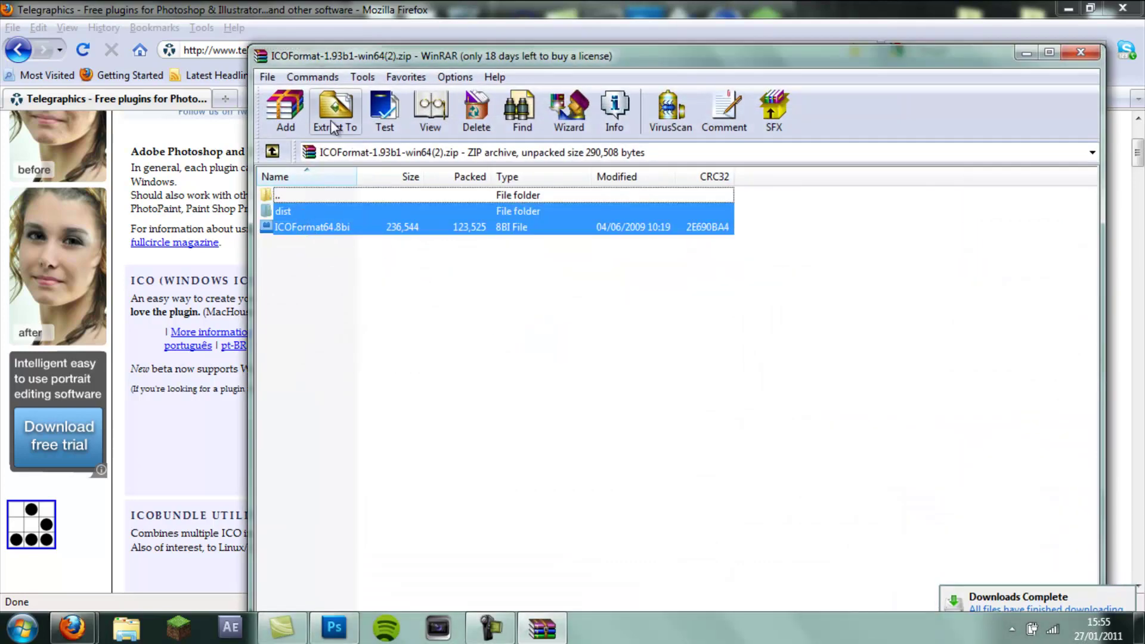
left_click(332, 110)
left_click(698, 279)
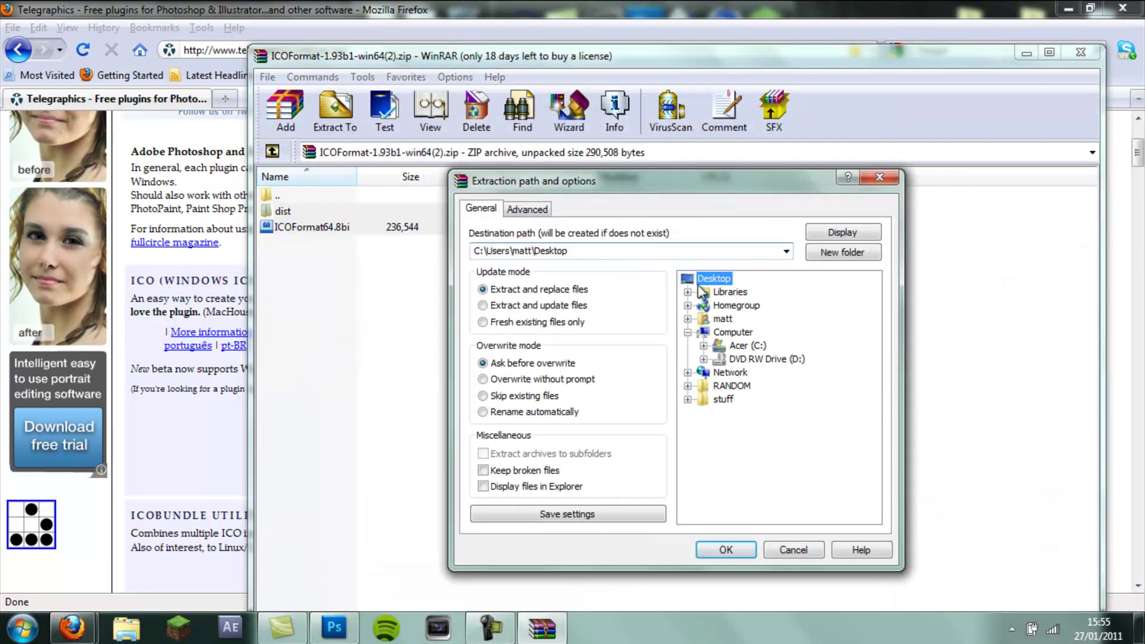
left_click(725, 545)
left_click(1085, 52)
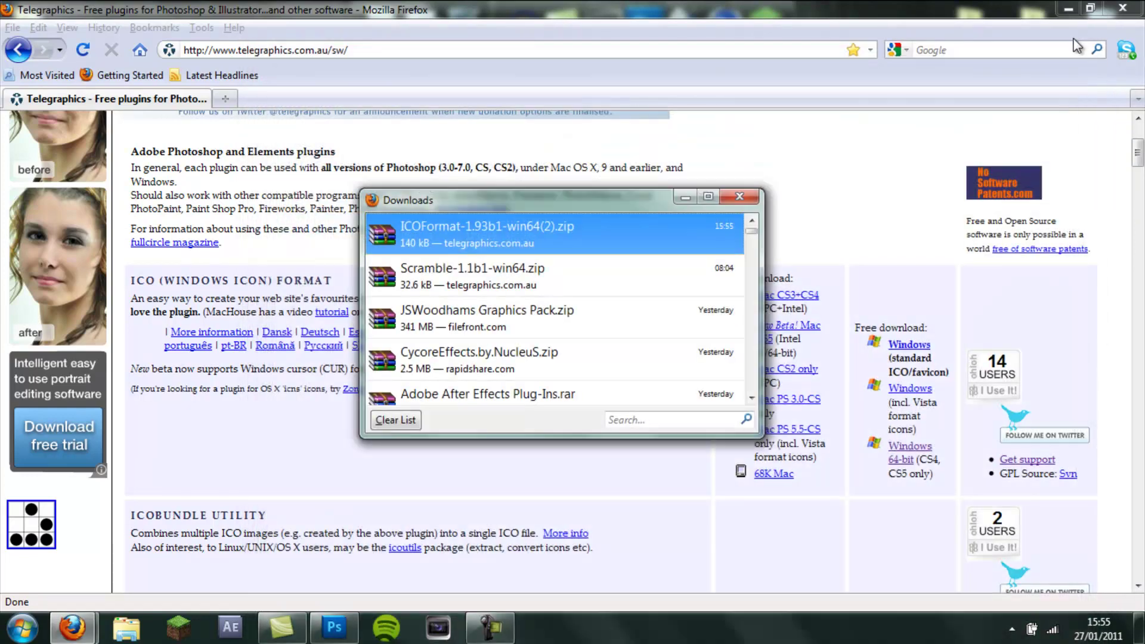
left_click(739, 197)
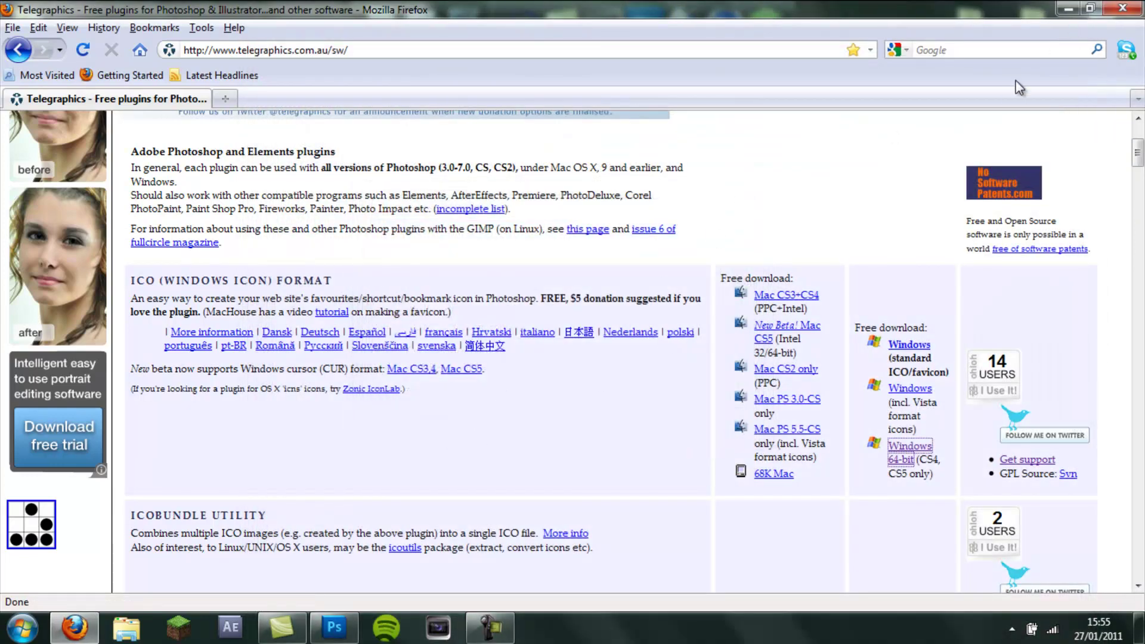
Minimize the browser and move the extracted dist folder and ICOFormat64 plug-in together to the free area beside the wallpaper logo
left_click(1063, 8)
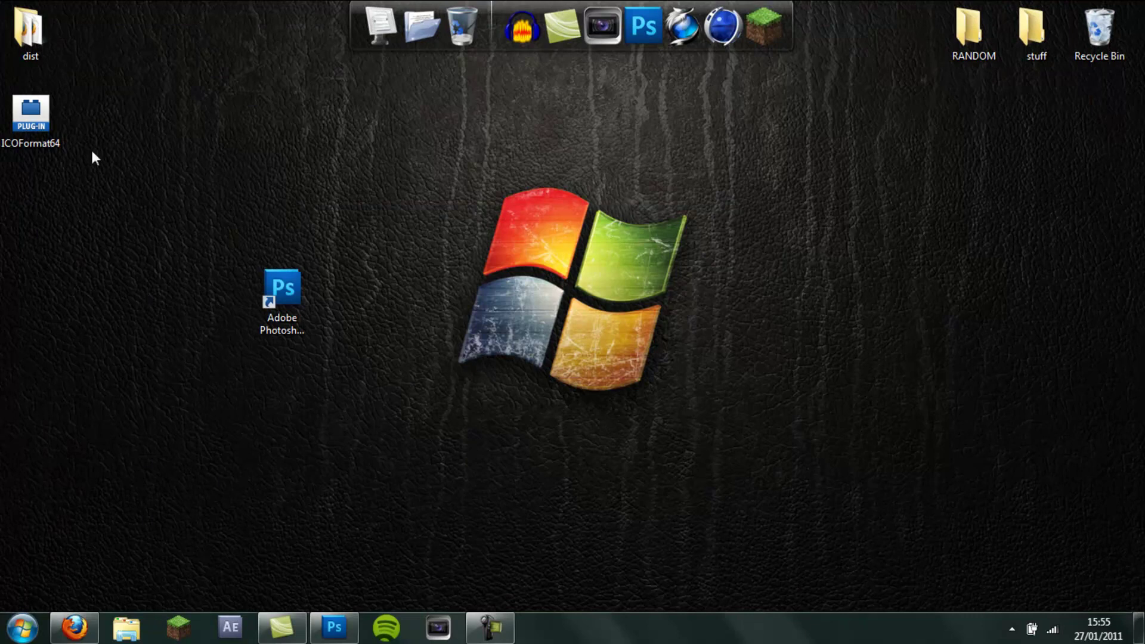
left_click_drag(49, 1, 792, 288)
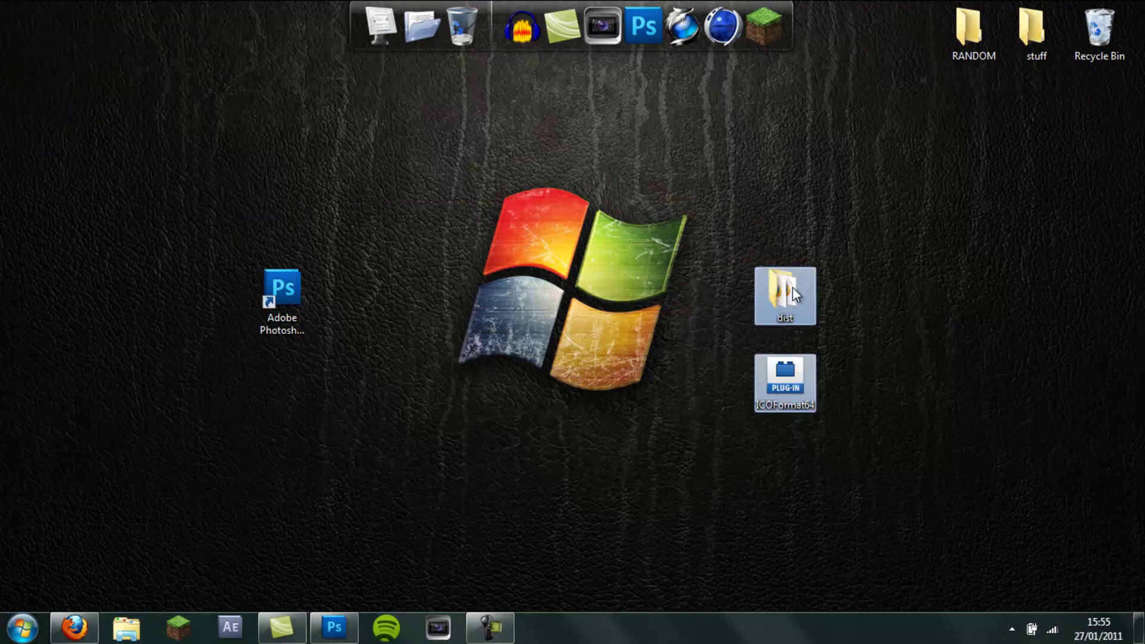
left_click(909, 384)
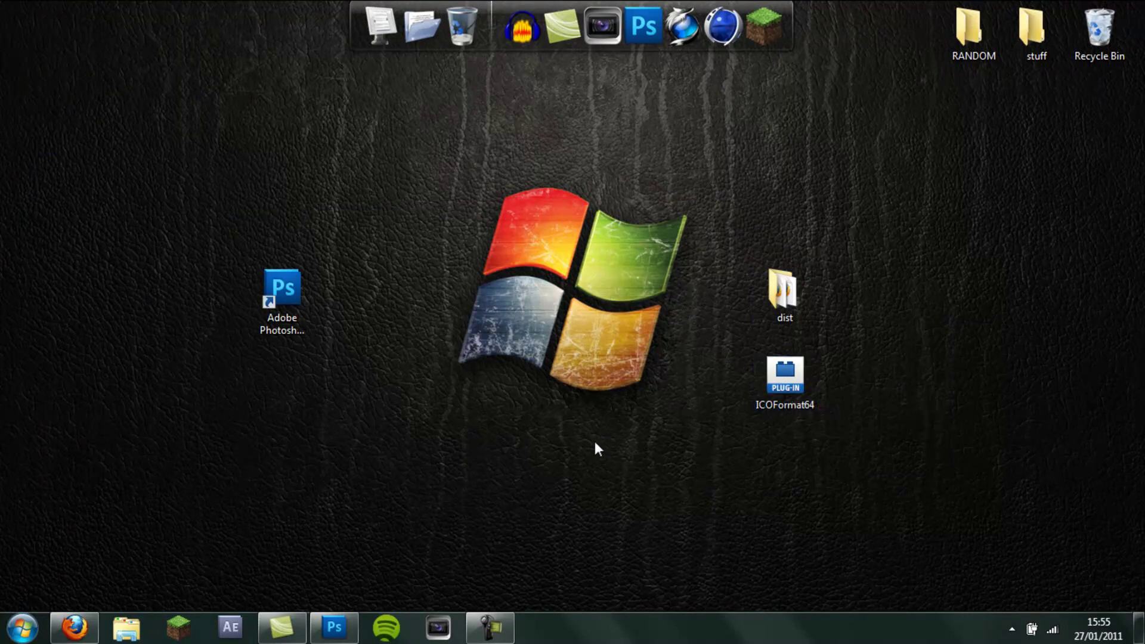
Open the Adobe folder inside Program Files on the Acer (C:) drive
left_click(36, 623)
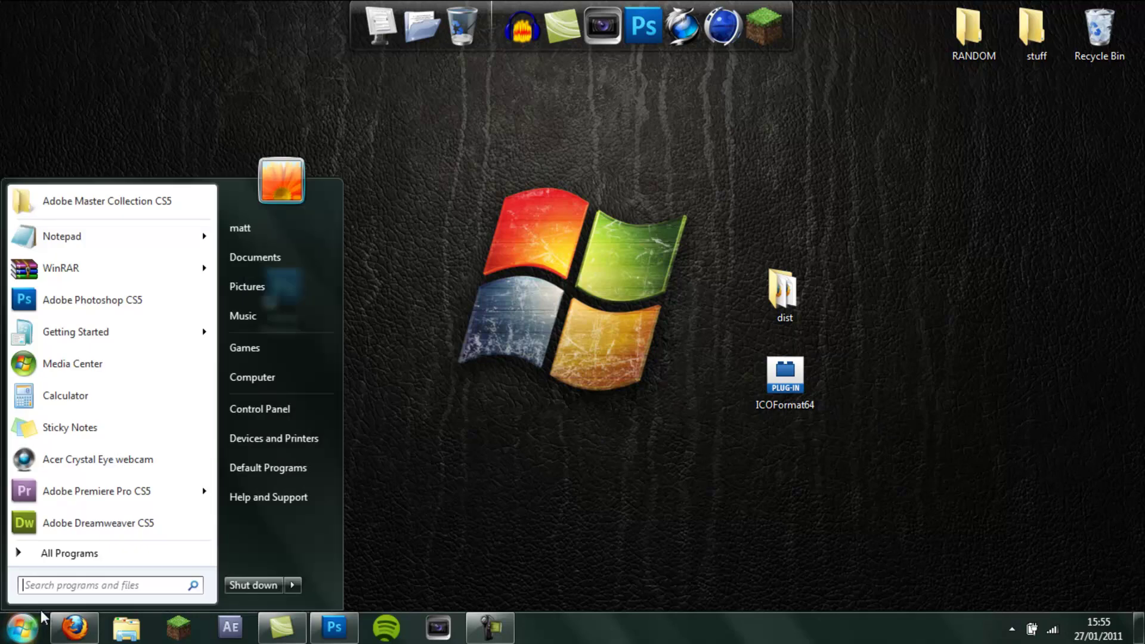
left_click(278, 371)
double_click(369, 282)
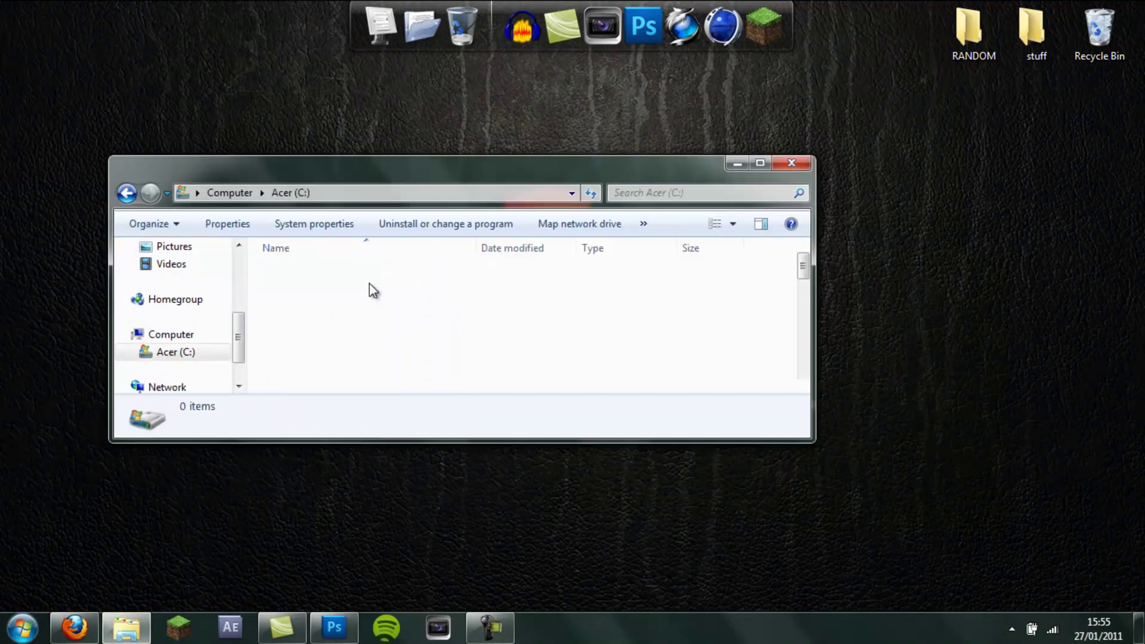
double_click(332, 327)
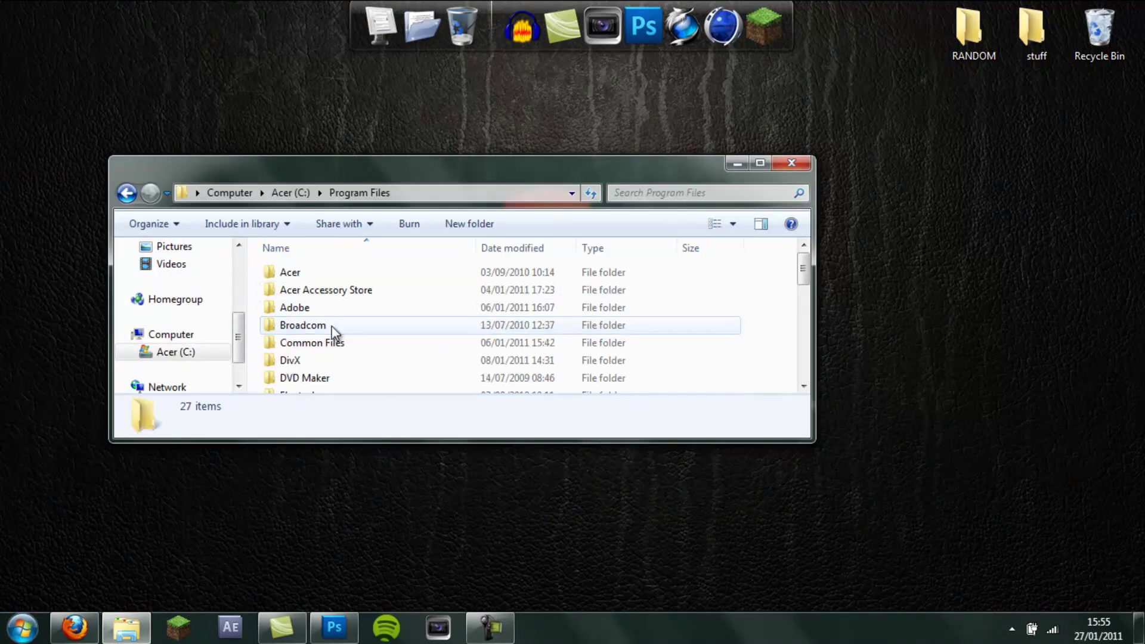
double_click(305, 309)
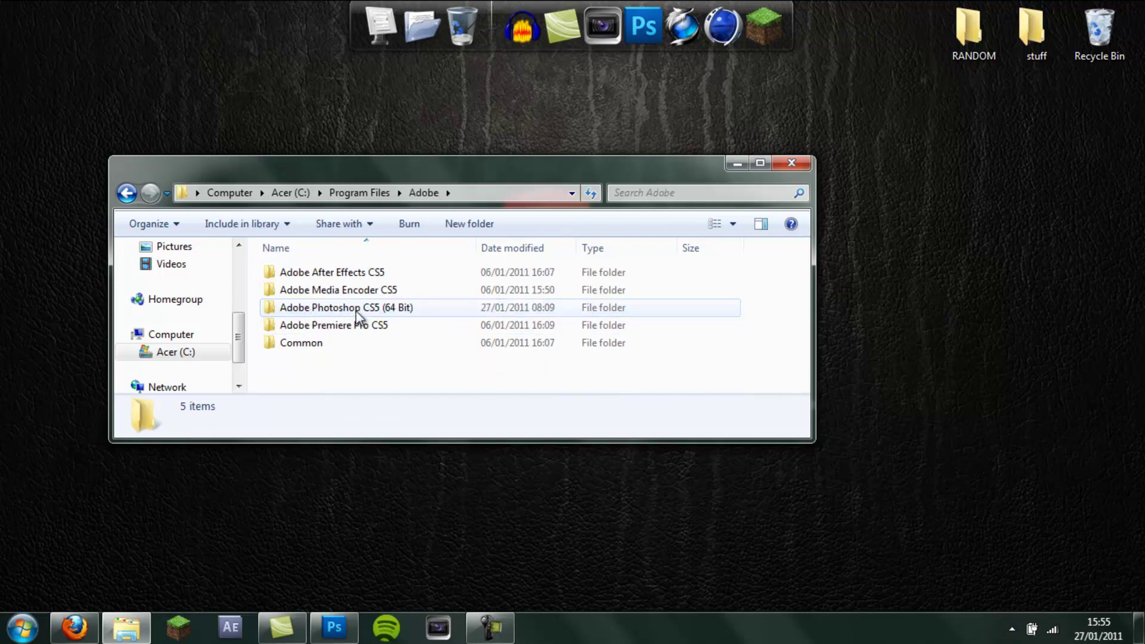
double_click(396, 310)
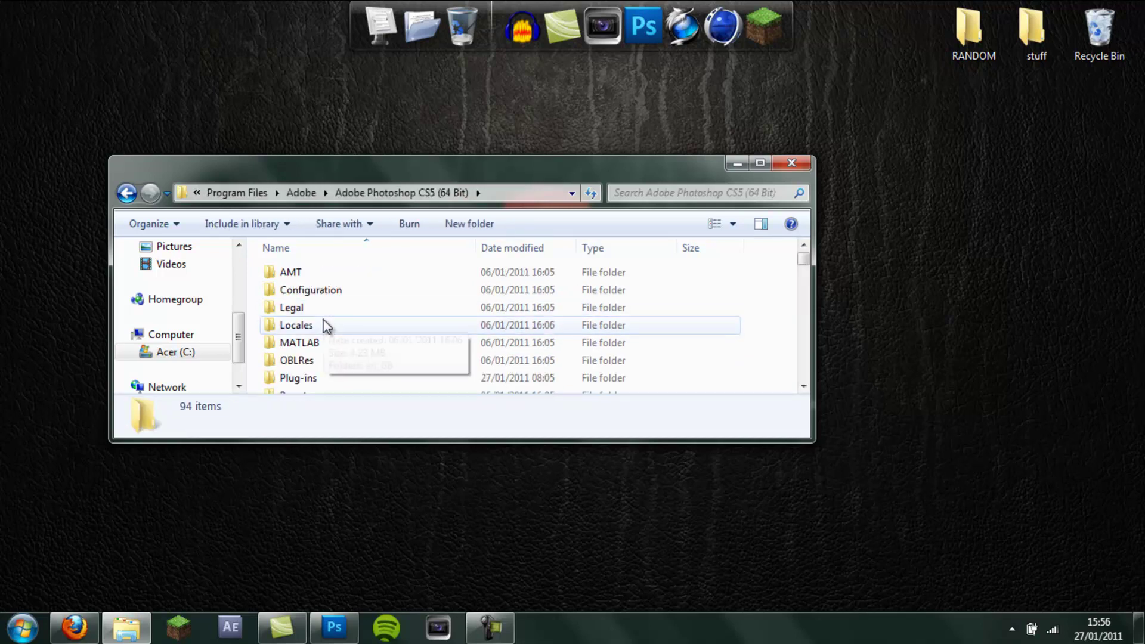
scroll(322, 343, "down", 1)
left_click(305, 330)
double_click(305, 330)
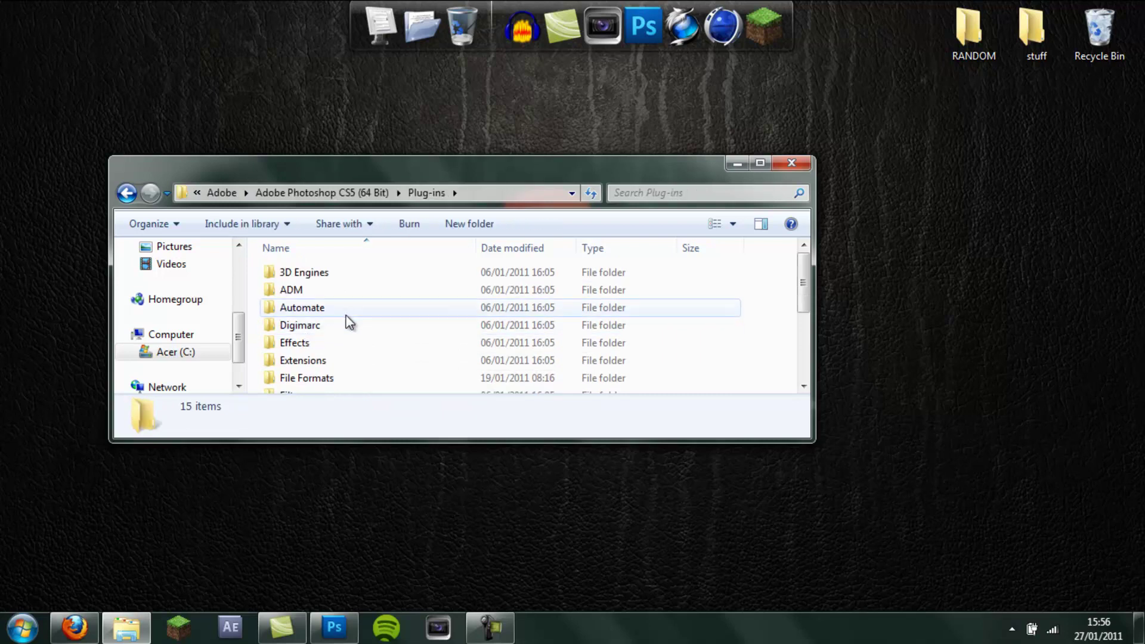
scroll(355, 322, "down", 2)
scroll(358, 322, "up", 3)
double_click(317, 377)
scroll(384, 323, "down", 1)
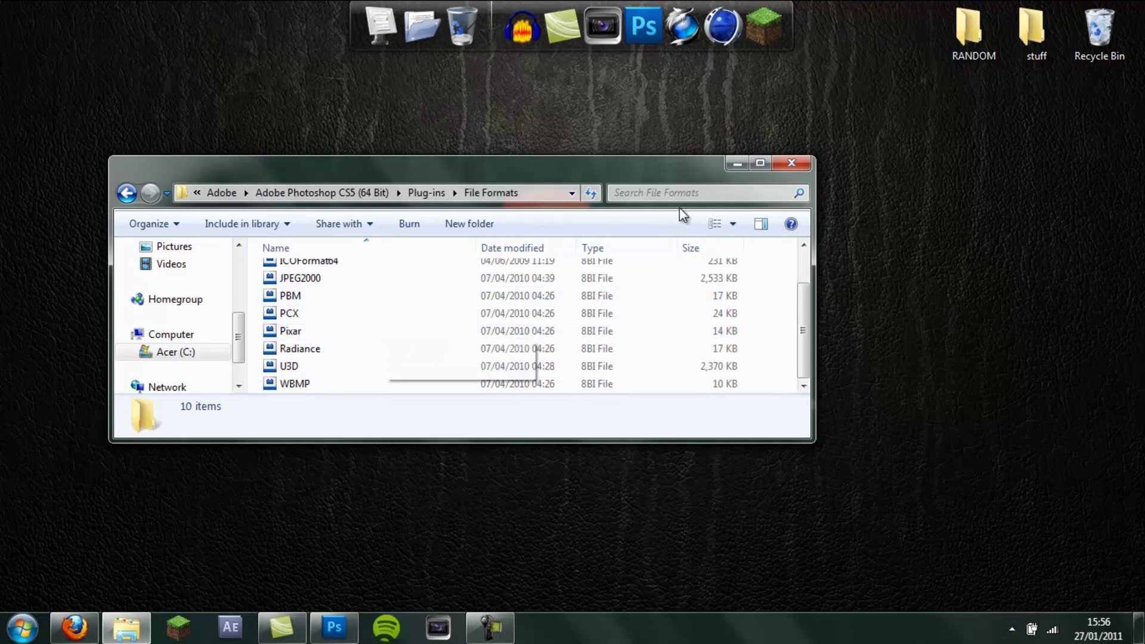
scroll(680, 213, "up", 1)
left_click(126, 193)
left_click(126, 193)
left_click(125, 193)
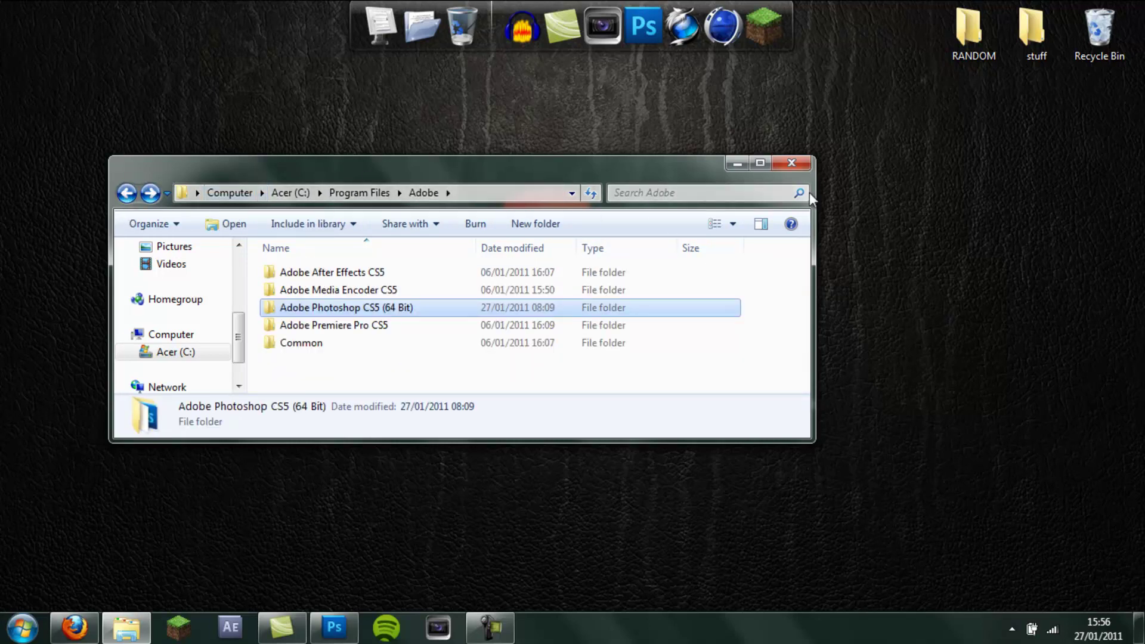
Maximize the folder window and open Plug-ins > File Formats inside the Adobe Photoshop CS5 (64 Bit) folder
left_click(760, 163)
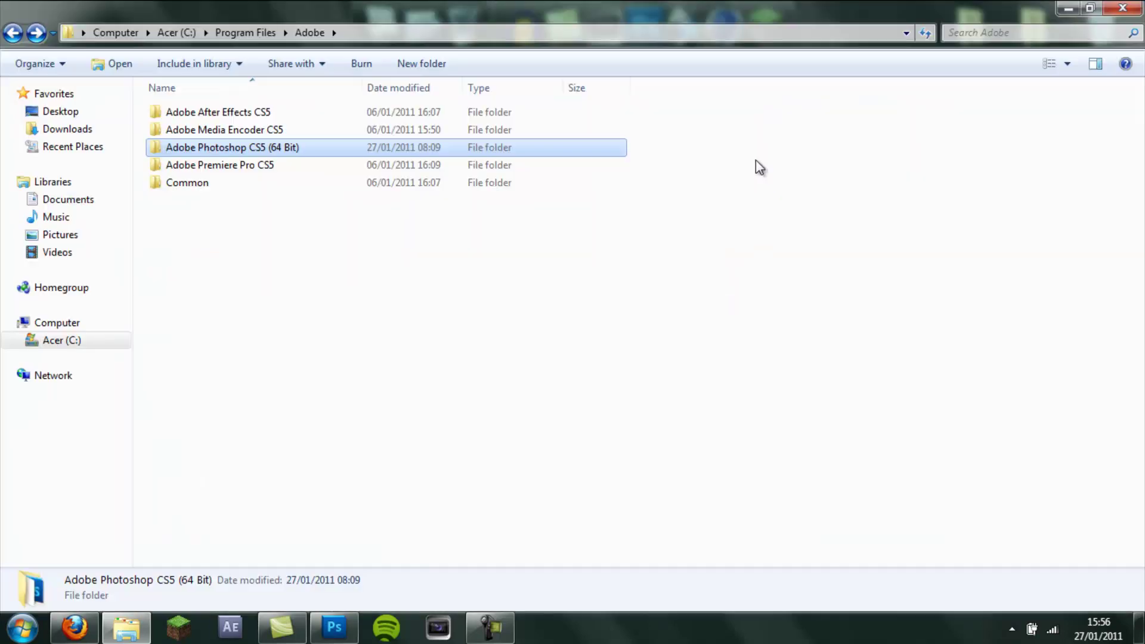
double_click(223, 146)
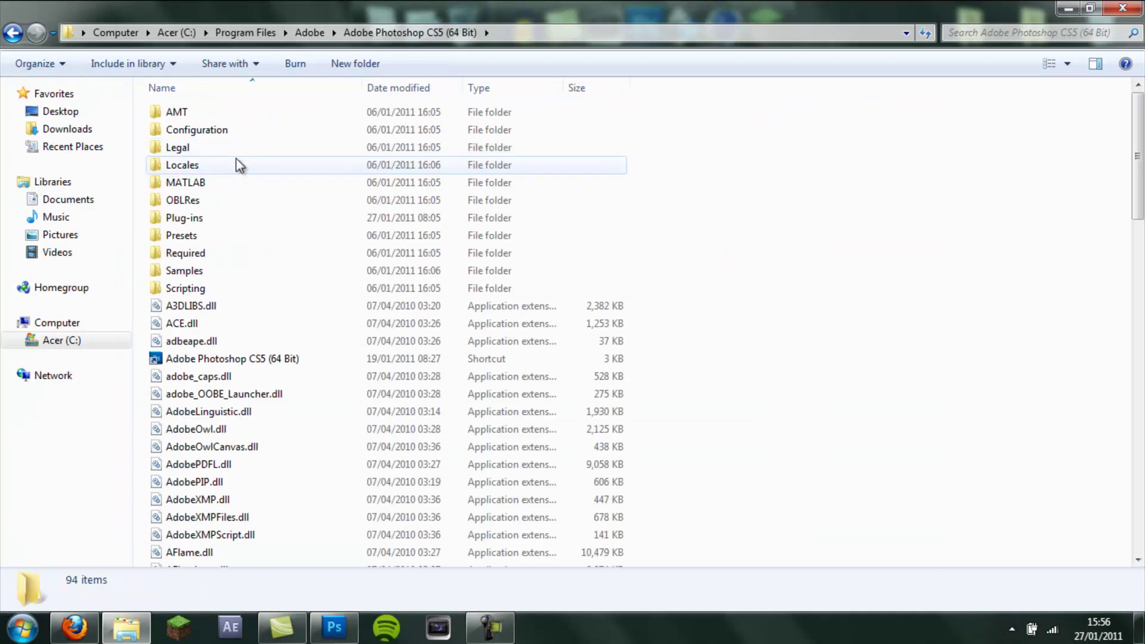
double_click(198, 219)
double_click(195, 219)
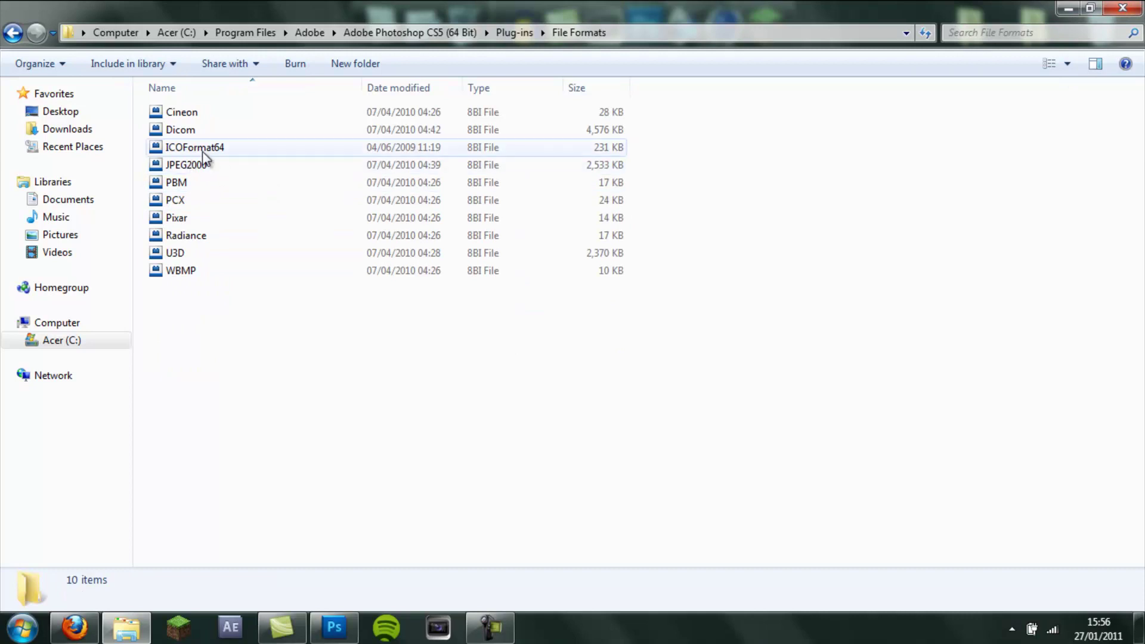
Fit the File Formats window to half the screen, try to move the desktop's ICOFormat64 plug-in into it, and close the window
left_click_drag(921, 21, 5, 316)
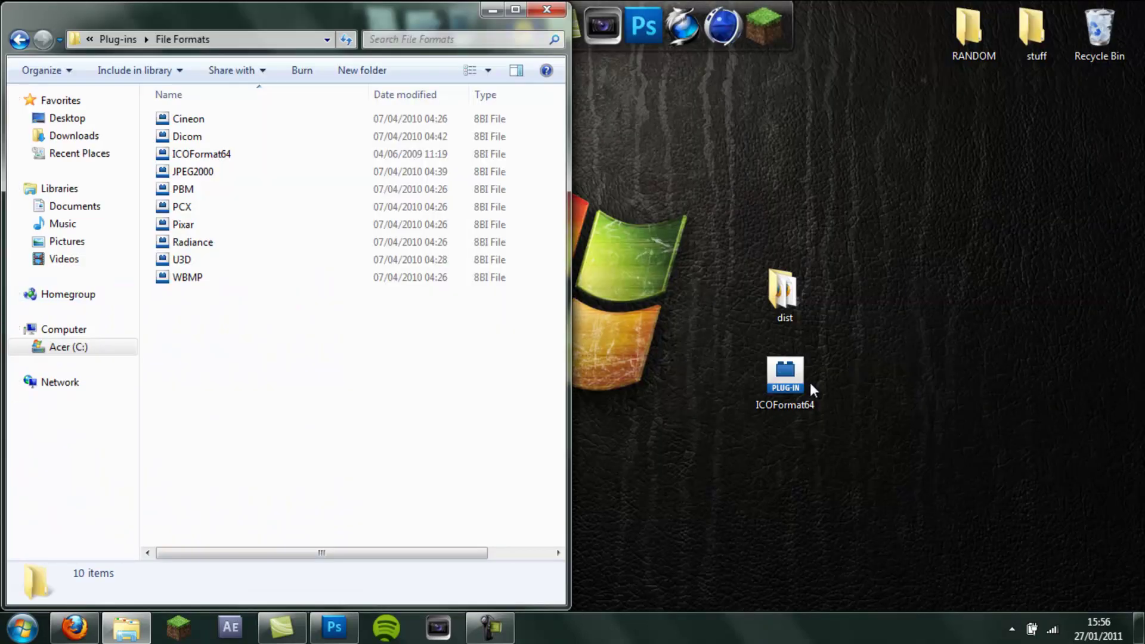
left_click_drag(780, 386, 215, 197)
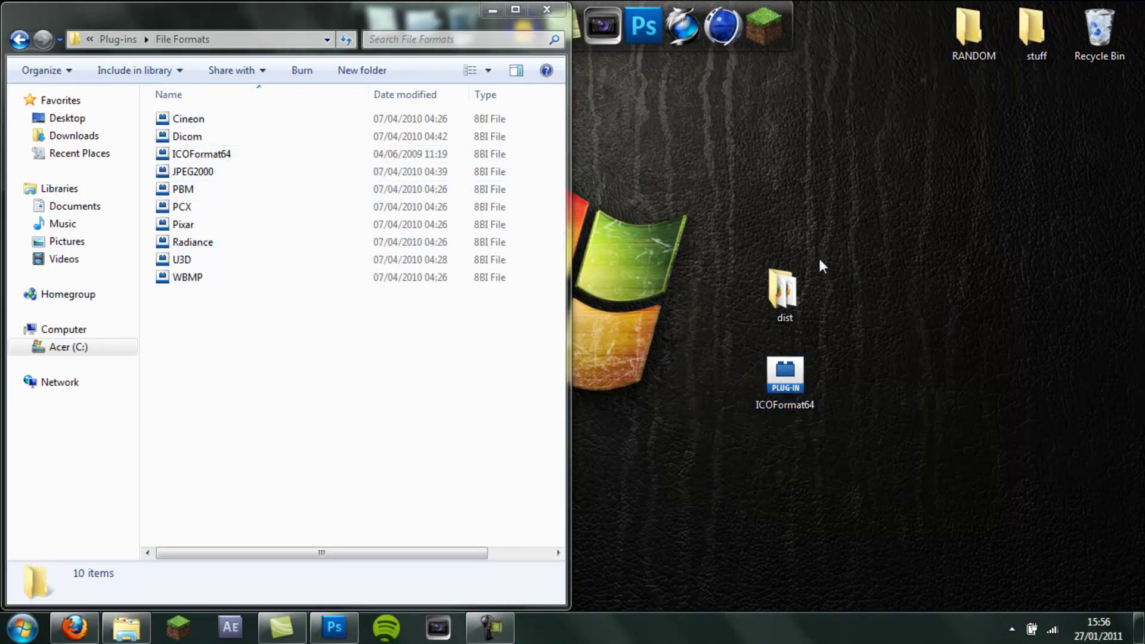
left_click(547, 10)
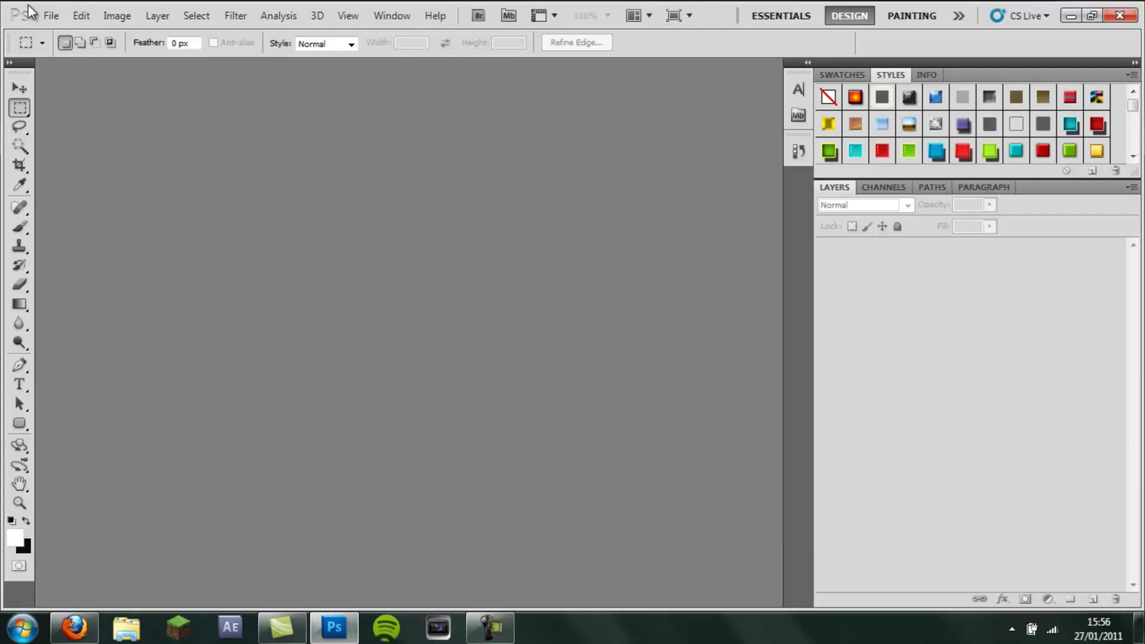
In Photoshop, create a new document 250 pixels wide and 250 pixels high
left_click(52, 15)
left_click(70, 28)
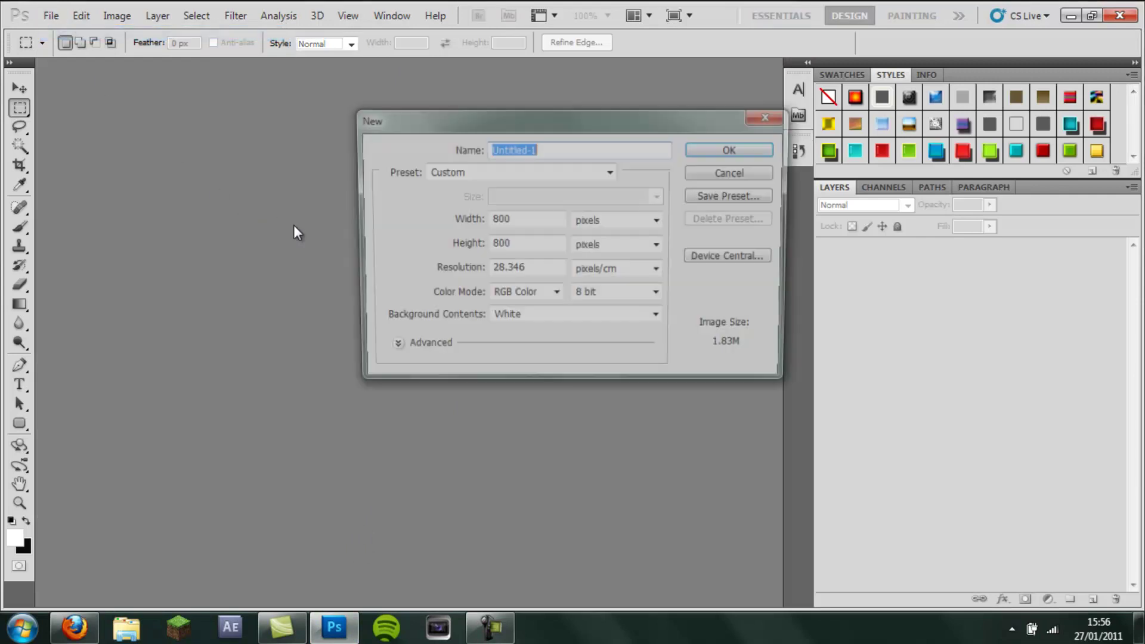
left_click_drag(528, 221, 490, 219)
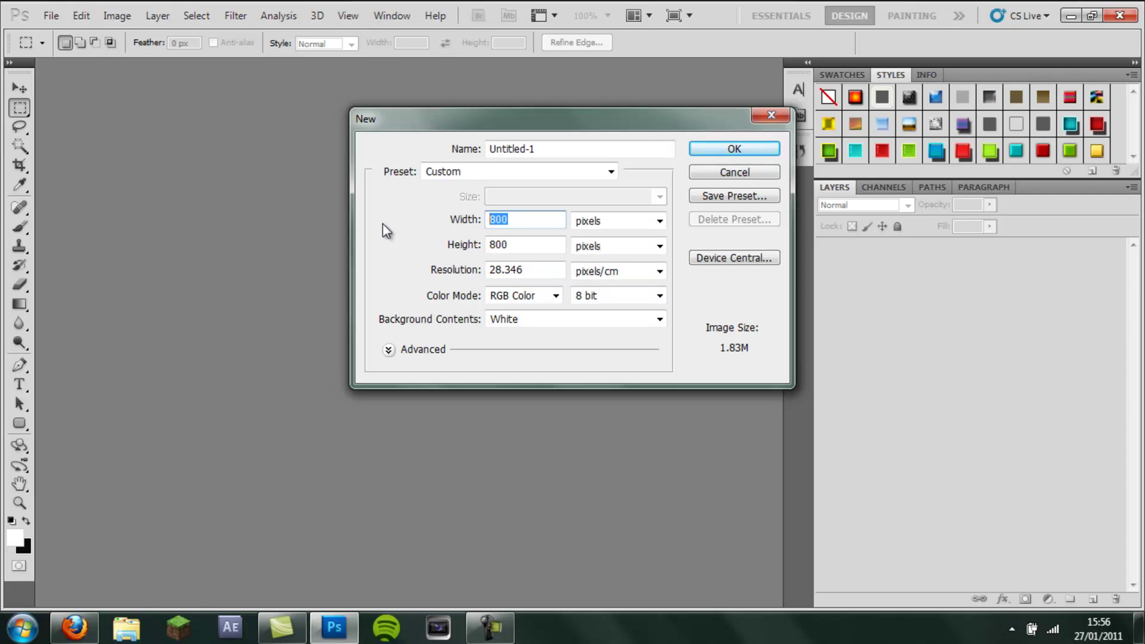
type("250")
key("Tab")
type("250")
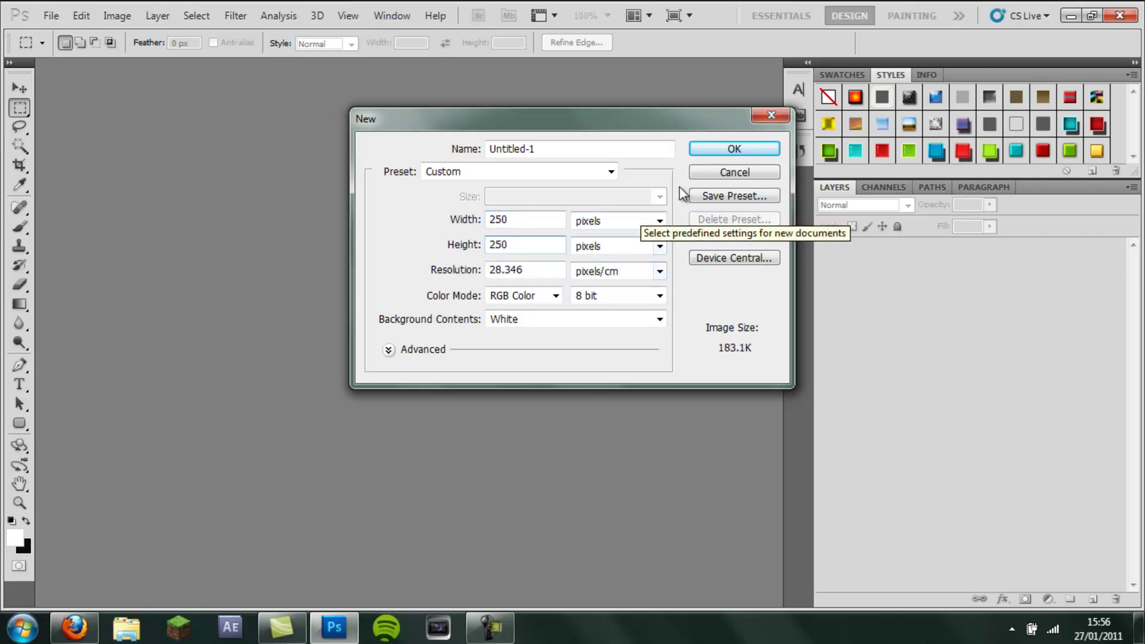
left_click(722, 156)
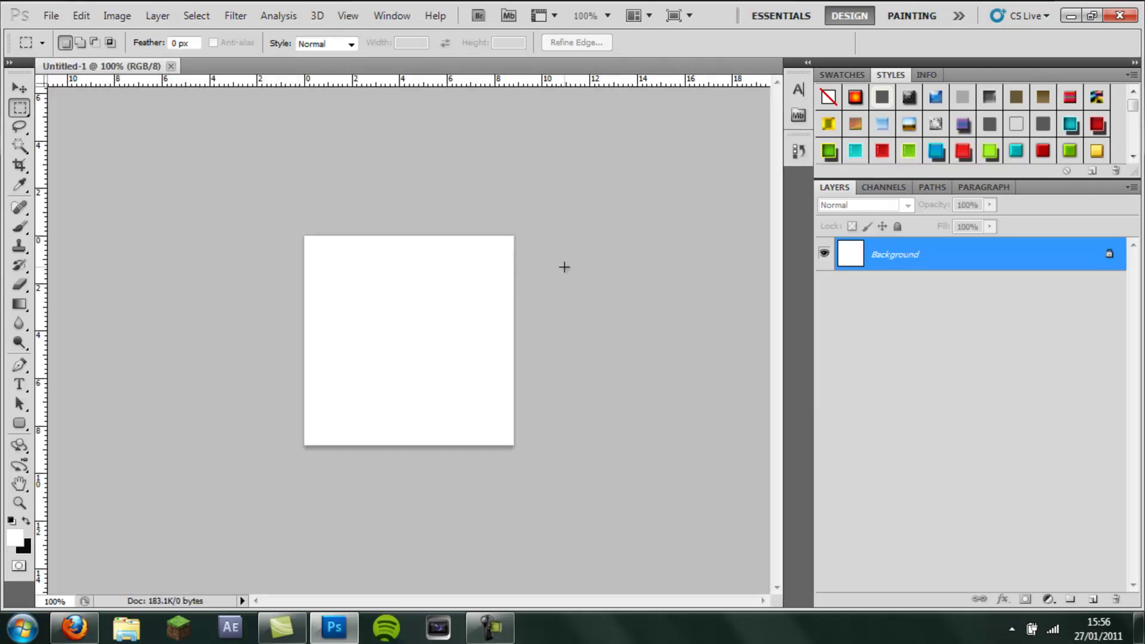
Fill the white Background layer with a dark grey using the Paint Bucket tool
key("ctrl+plus")
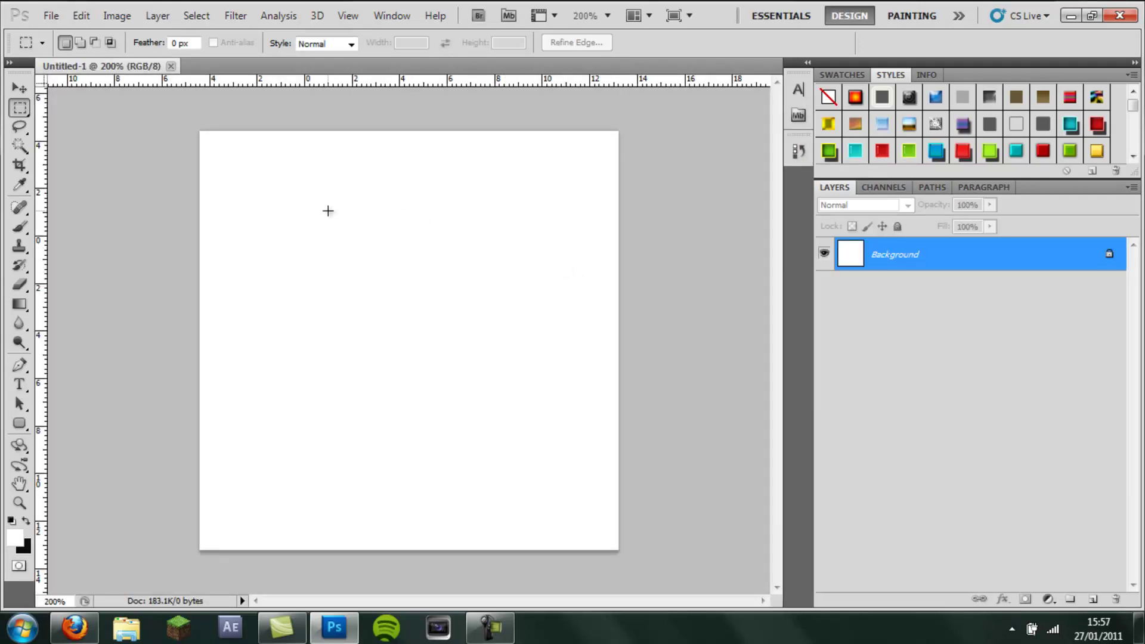
left_click(19, 304)
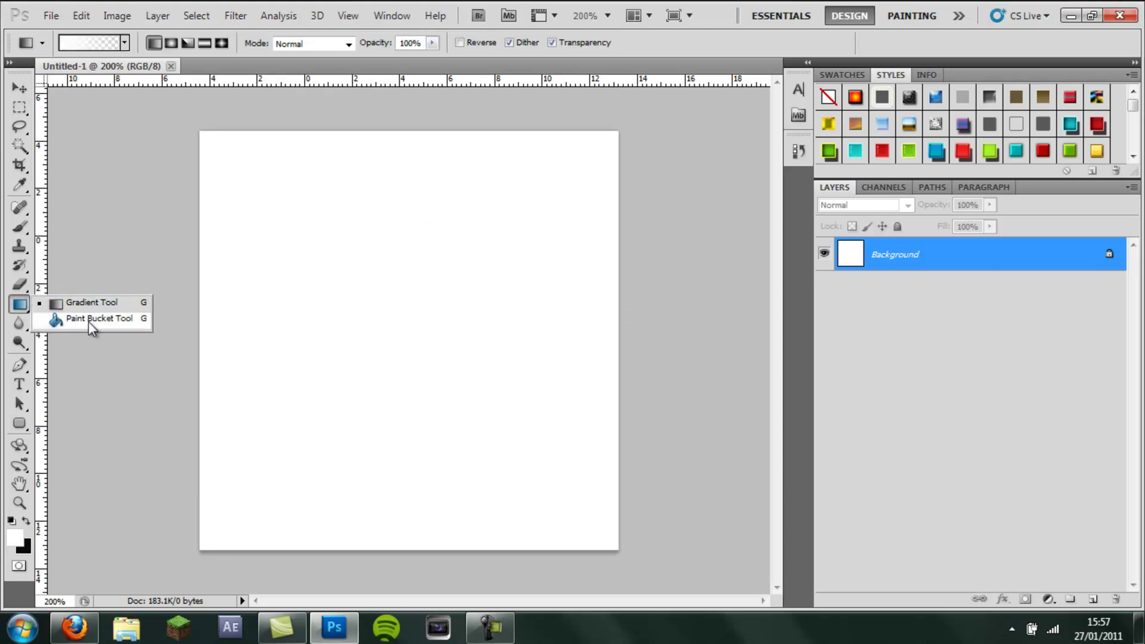
left_click(88, 319)
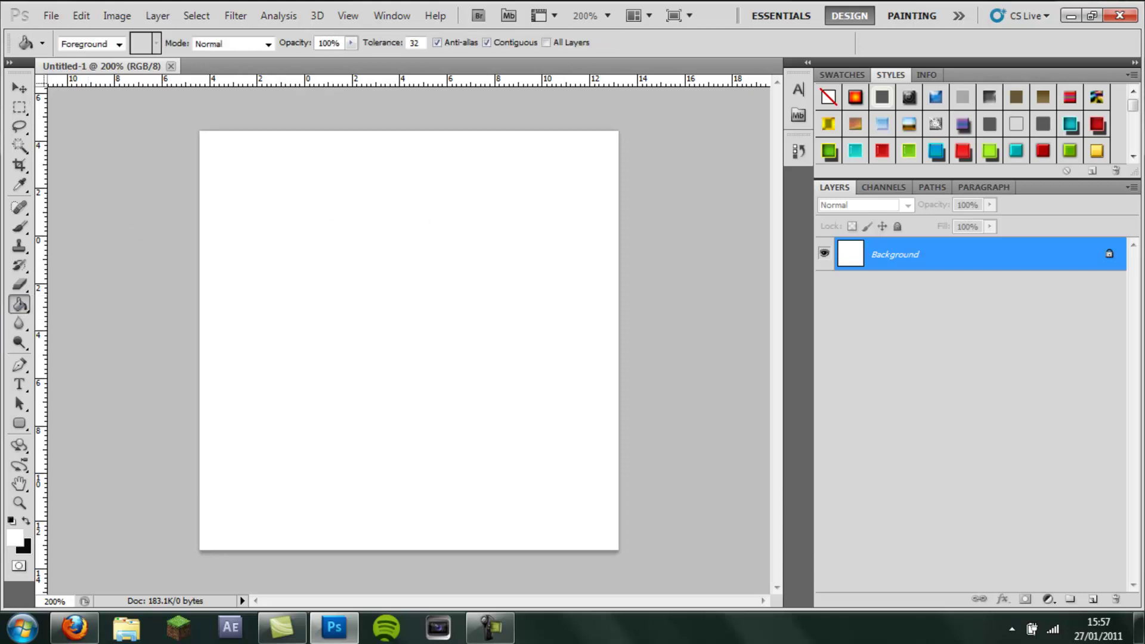
left_click(18, 544)
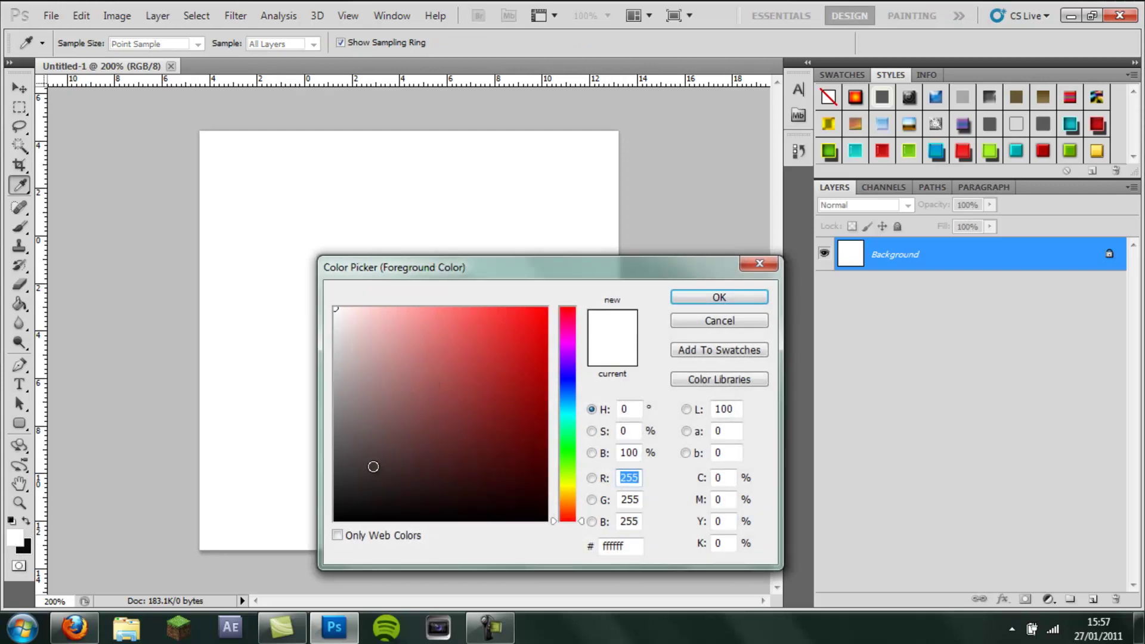
left_click_drag(373, 466, 304, 499)
left_click(676, 304)
left_click(391, 274)
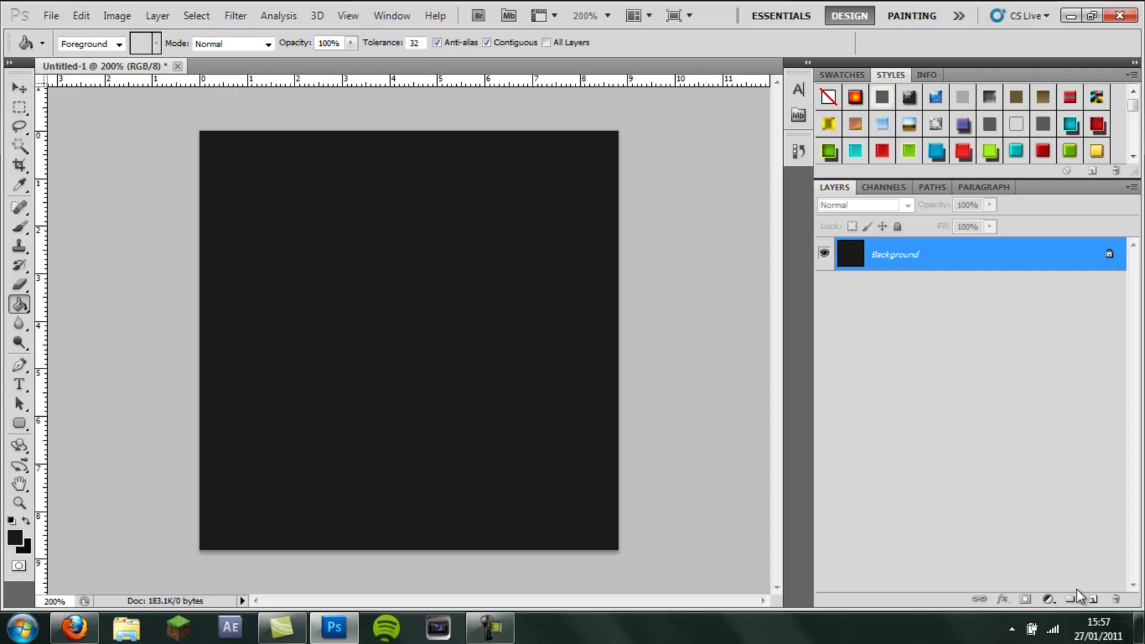
Add a new layer above the Background and fill it with the near-black colour #080808
left_click(1093, 600)
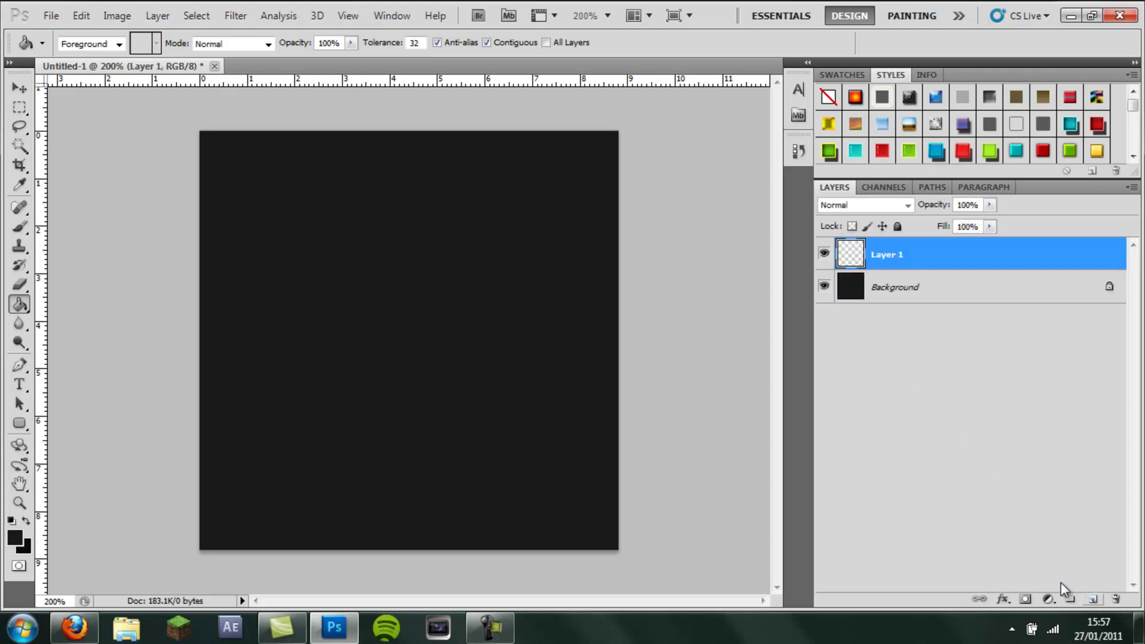
left_click(18, 538)
left_click(331, 514)
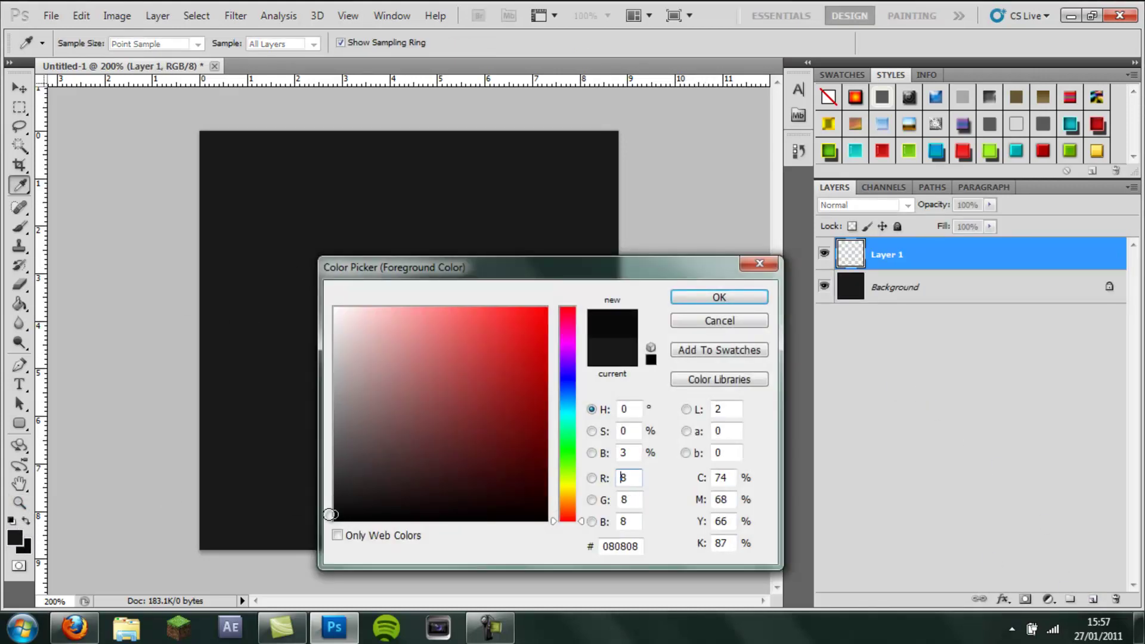
left_click(708, 298)
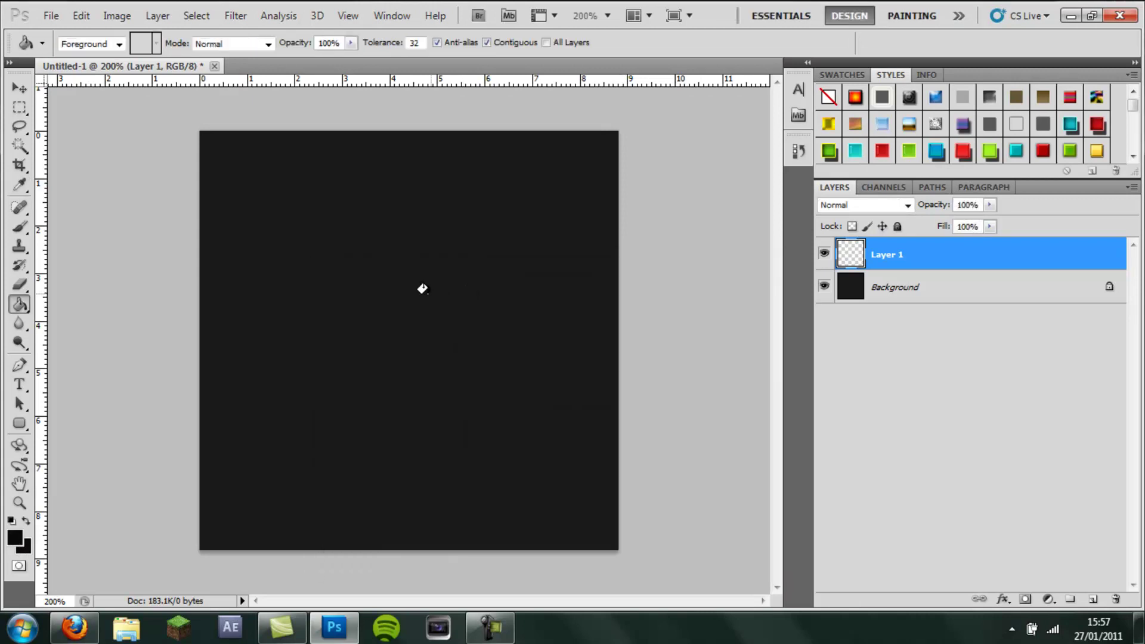
left_click(404, 265)
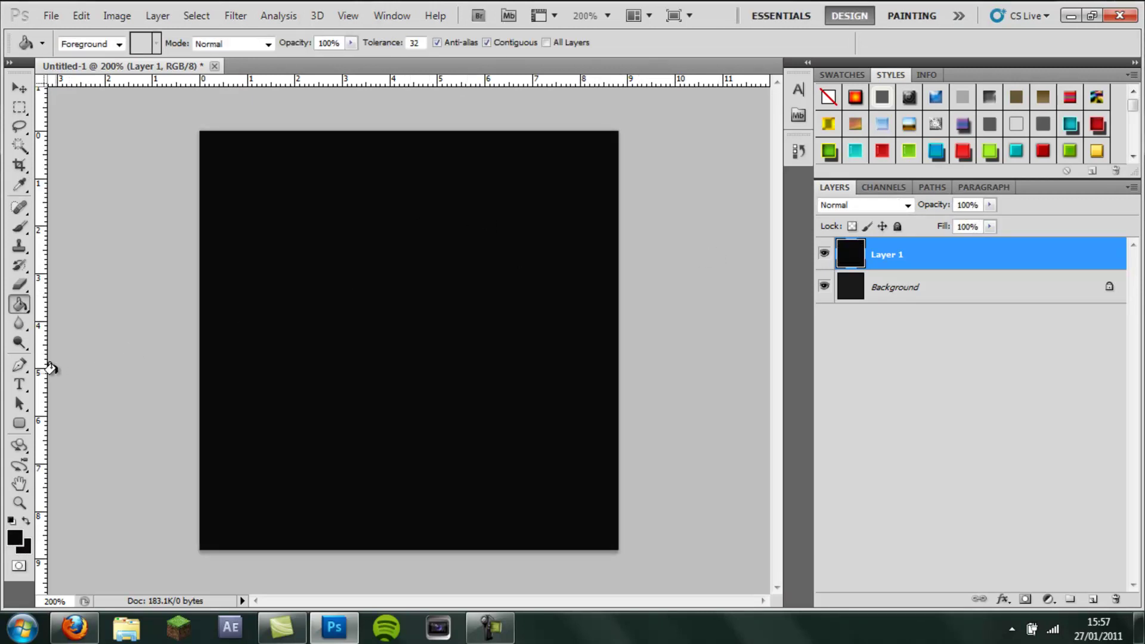
Add the white text "Ps" in Arial Bold at 159 pt and move it so both letters fit within the canvas
left_click(19, 384)
left_click(319, 308)
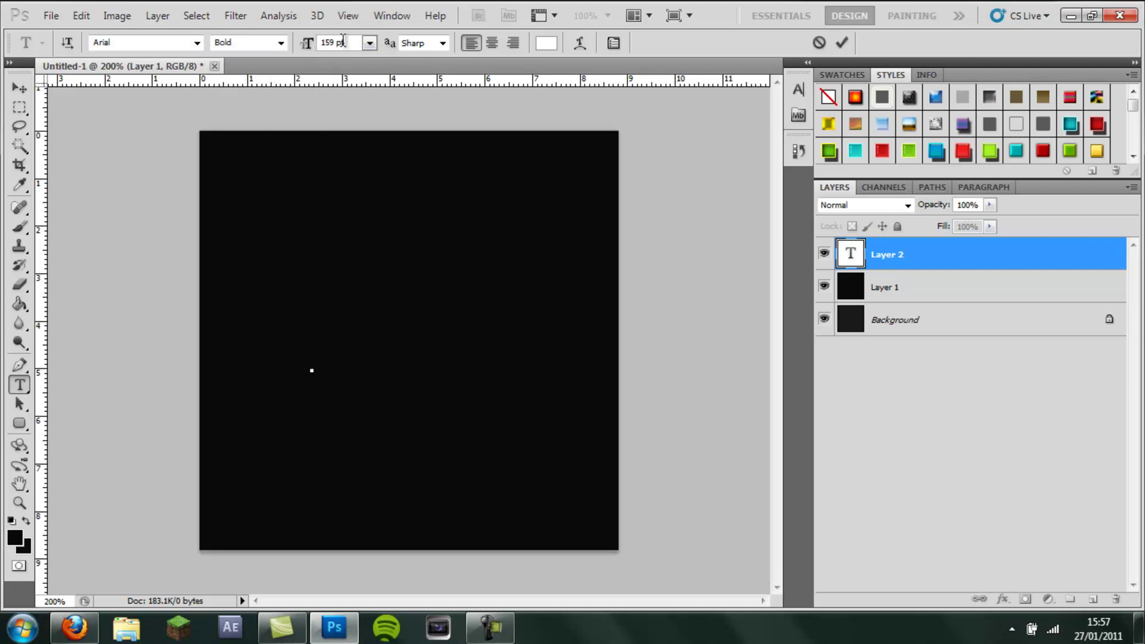
key("Caps_Lock")
type("P")
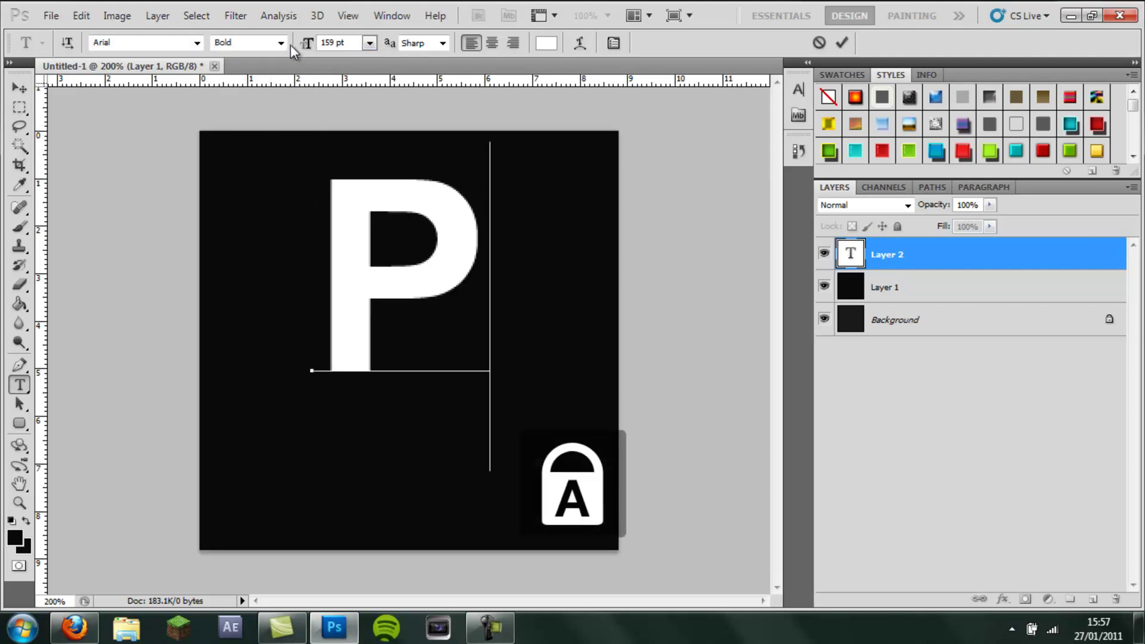
key("Caps_Lock")
type("s")
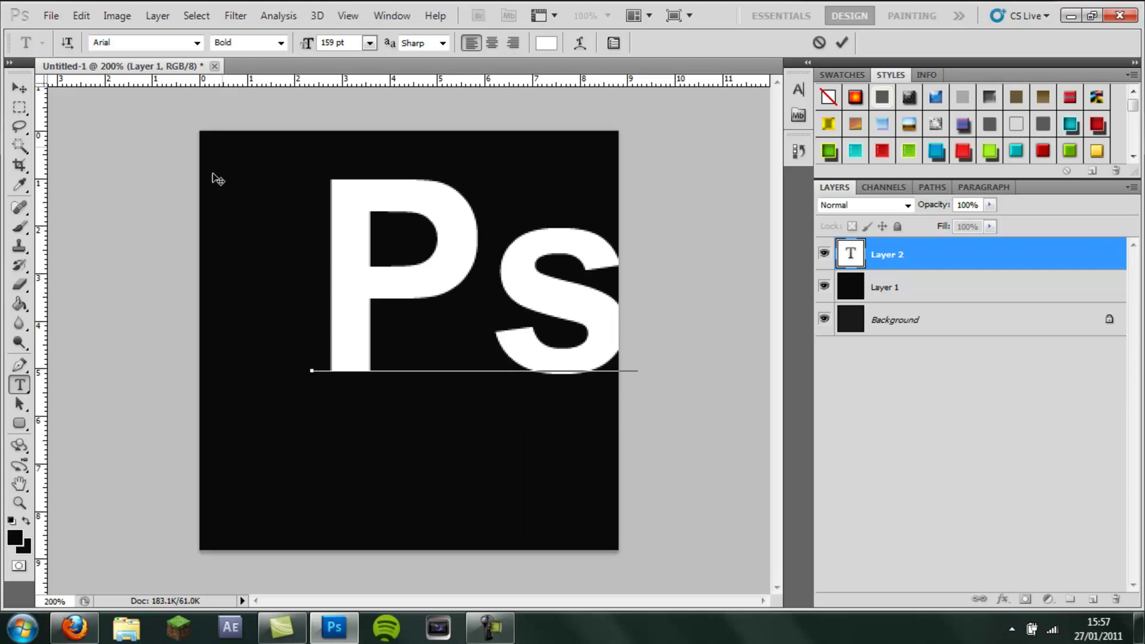
left_click_drag(230, 186, 194, 225)
Set the style of the whole "Ps" text to Bold and nudge the text slightly up and to the left
left_click_drag(280, 304, 676, 320)
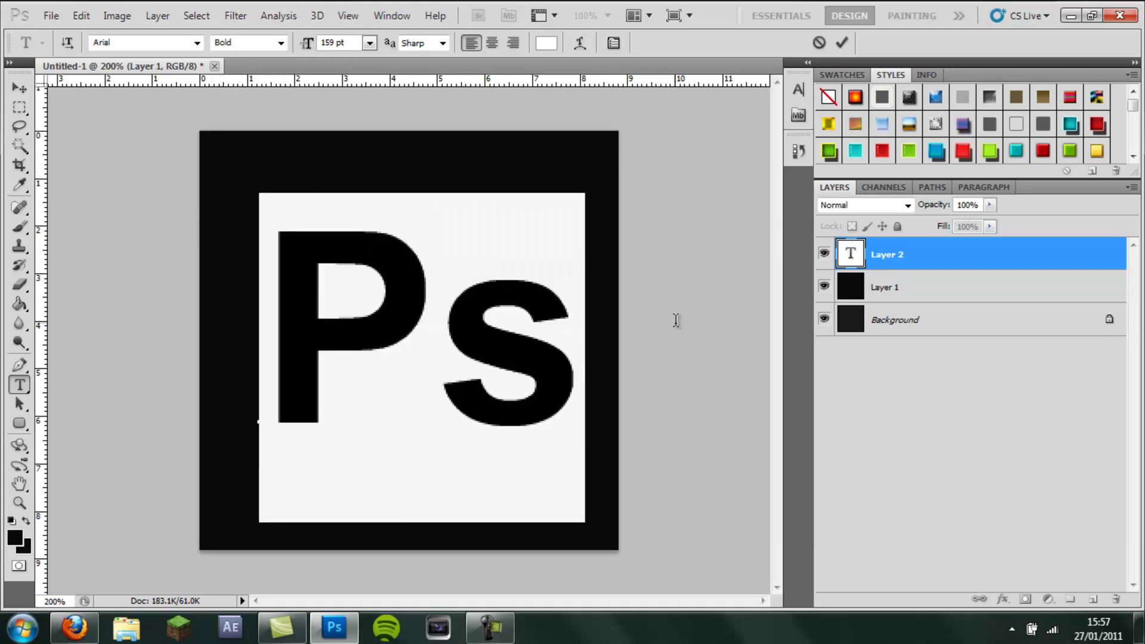
left_click(799, 90)
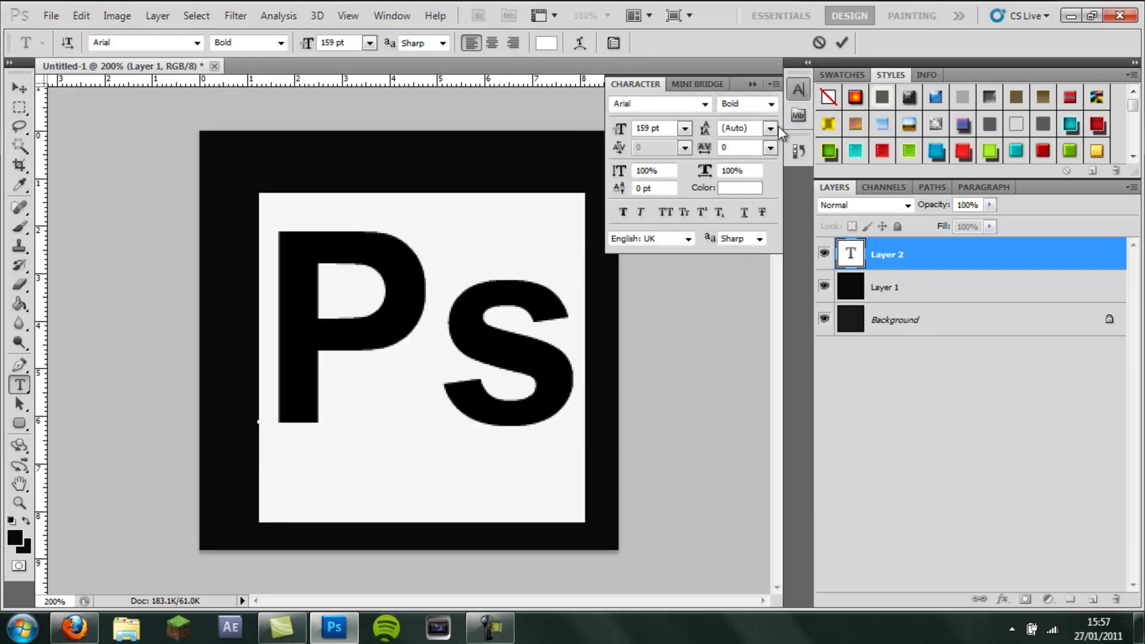
left_click(770, 104)
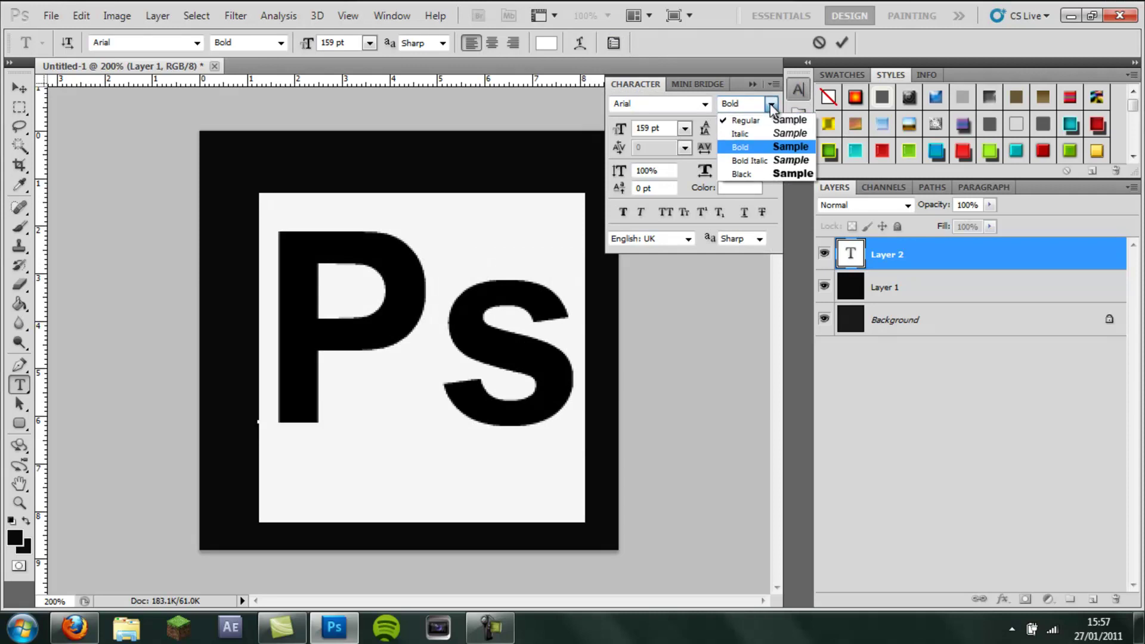
left_click(747, 148)
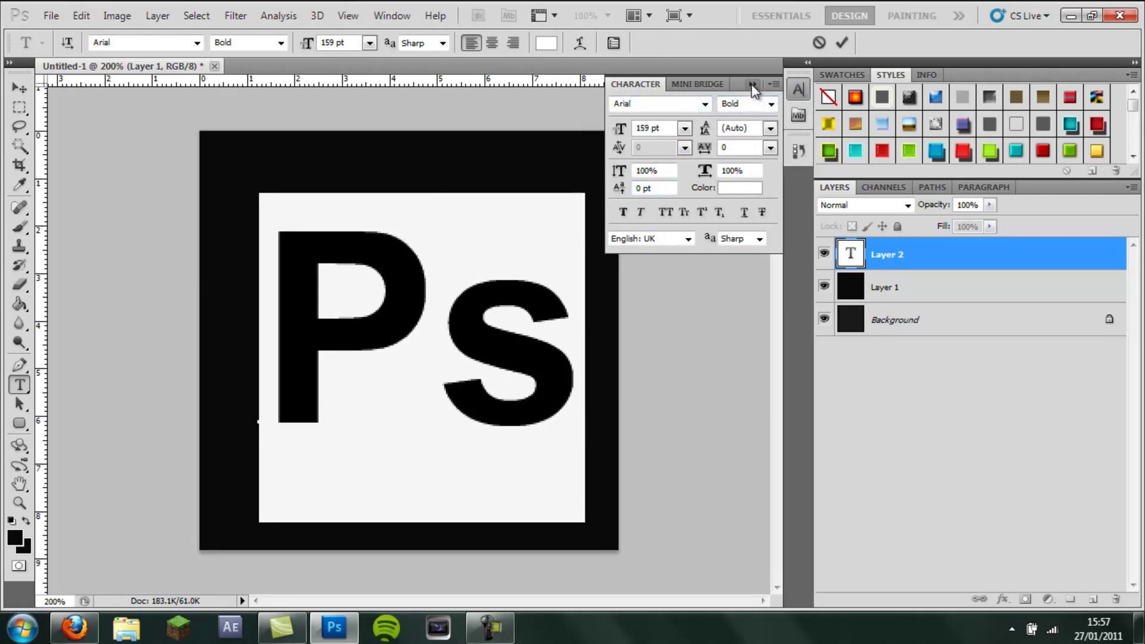
left_click(752, 85)
left_click(20, 87)
left_click_drag(334, 321, 322, 315)
Enlarge the "Ps" text to 175 pt and reposition it near the centre of the canvas
left_click(20, 384)
left_click(272, 351)
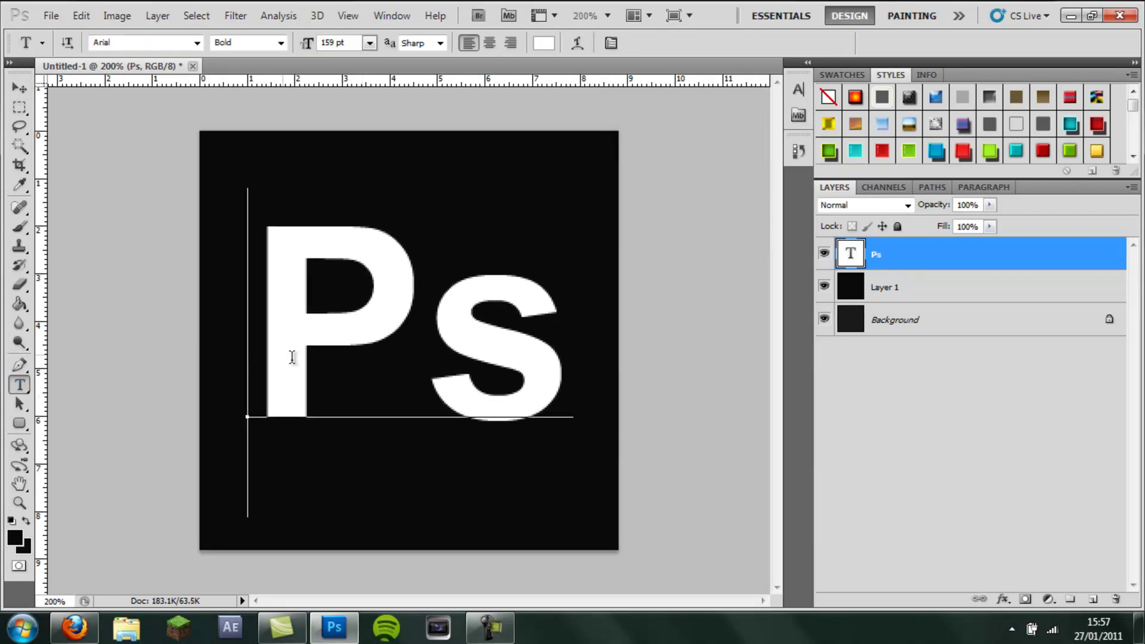
key("ctrl+a")
left_click_drag(302, 43, 321, 46)
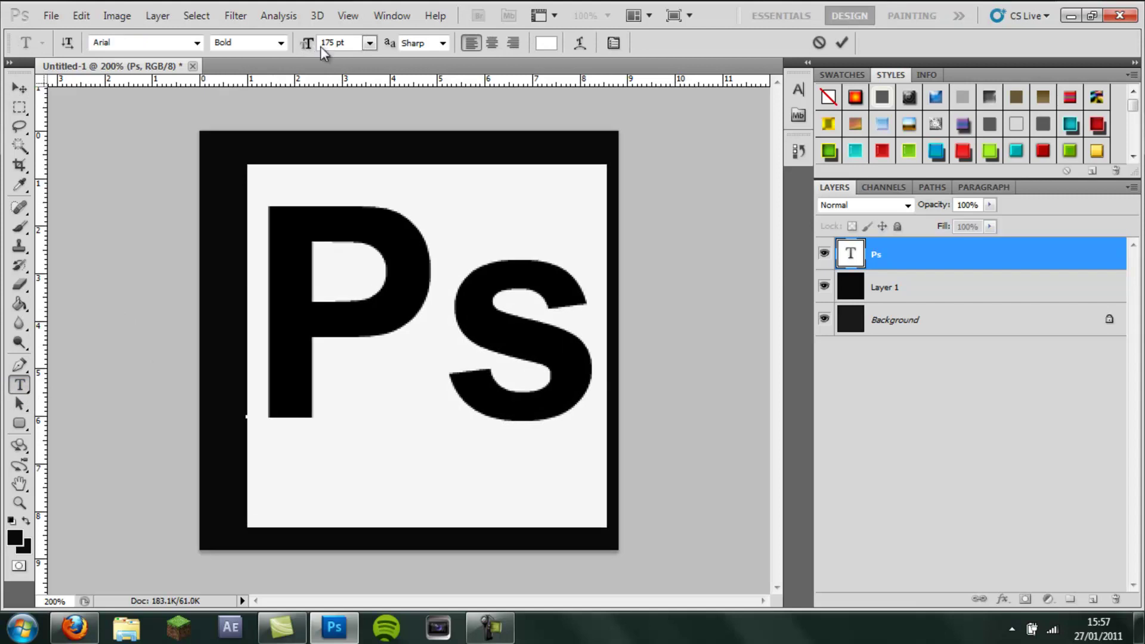
left_click(20, 88)
left_click_drag(450, 304, 425, 318)
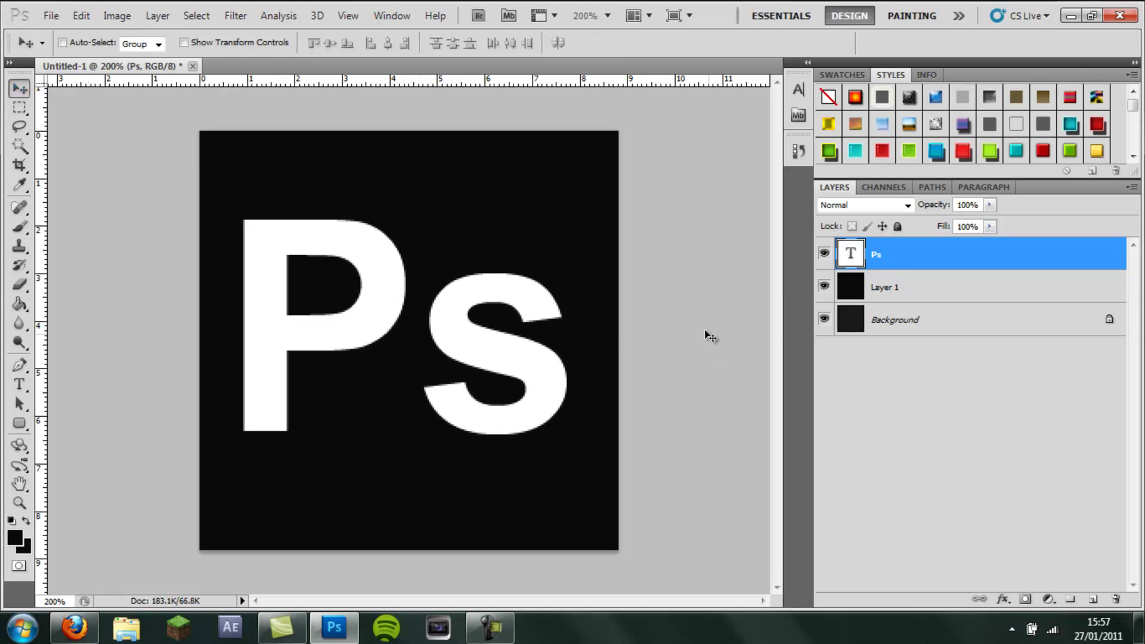
Cut the "Ps" letter shapes out of Layer 1, deselect, delete the text layer, and check the cut-out by toggling Layer 1's visibility
left_click(853, 255, "ctrl")
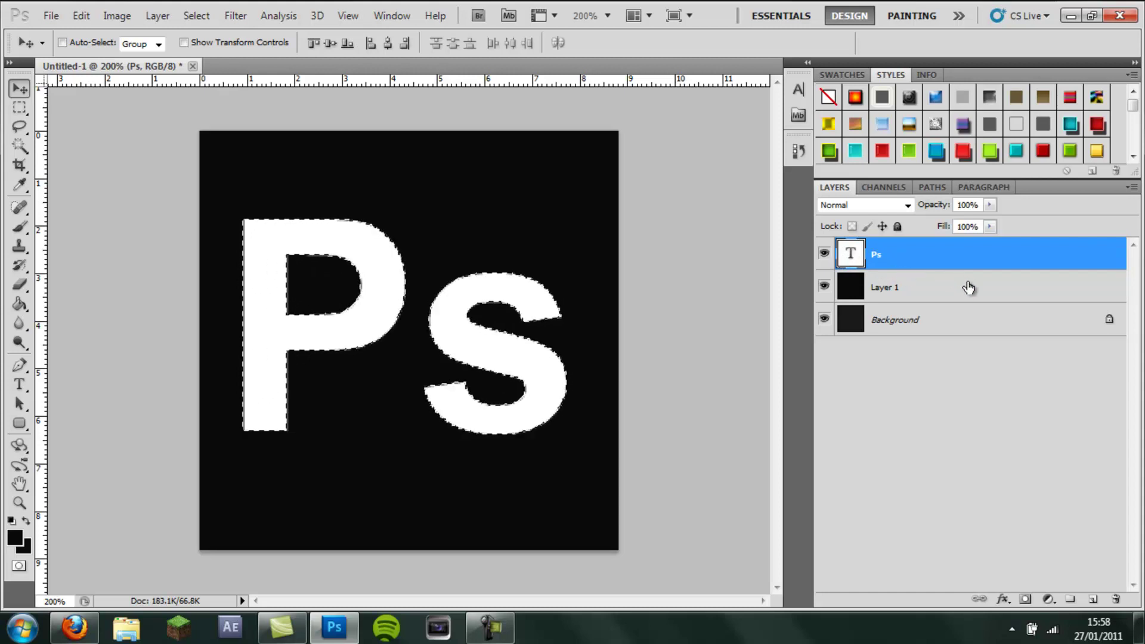
left_click(926, 289)
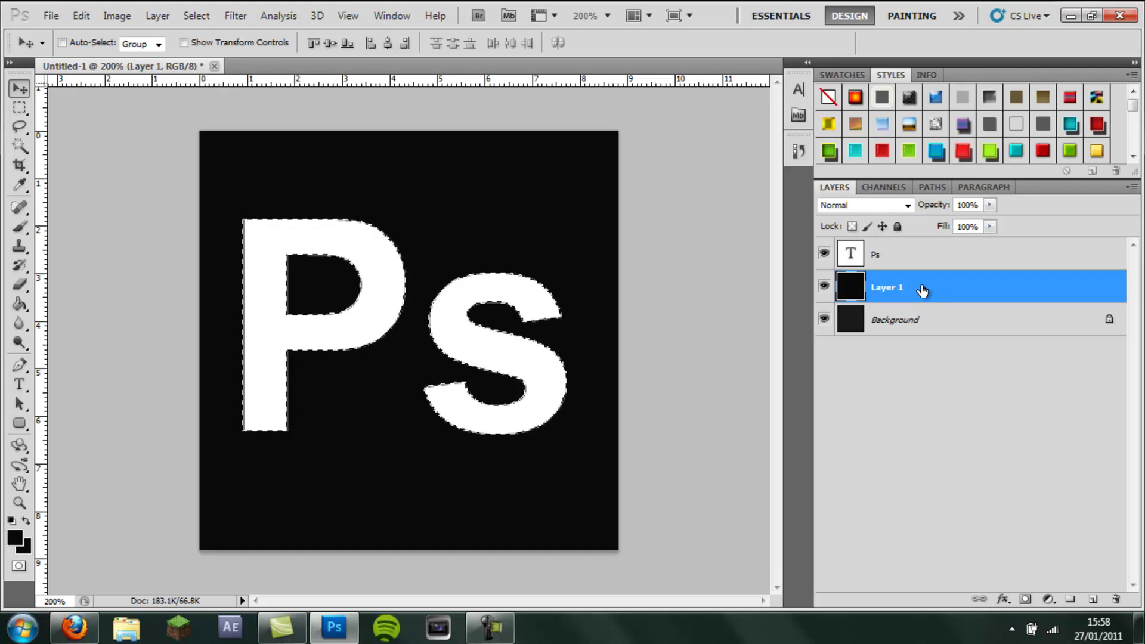
key("ctrl+BackSpace")
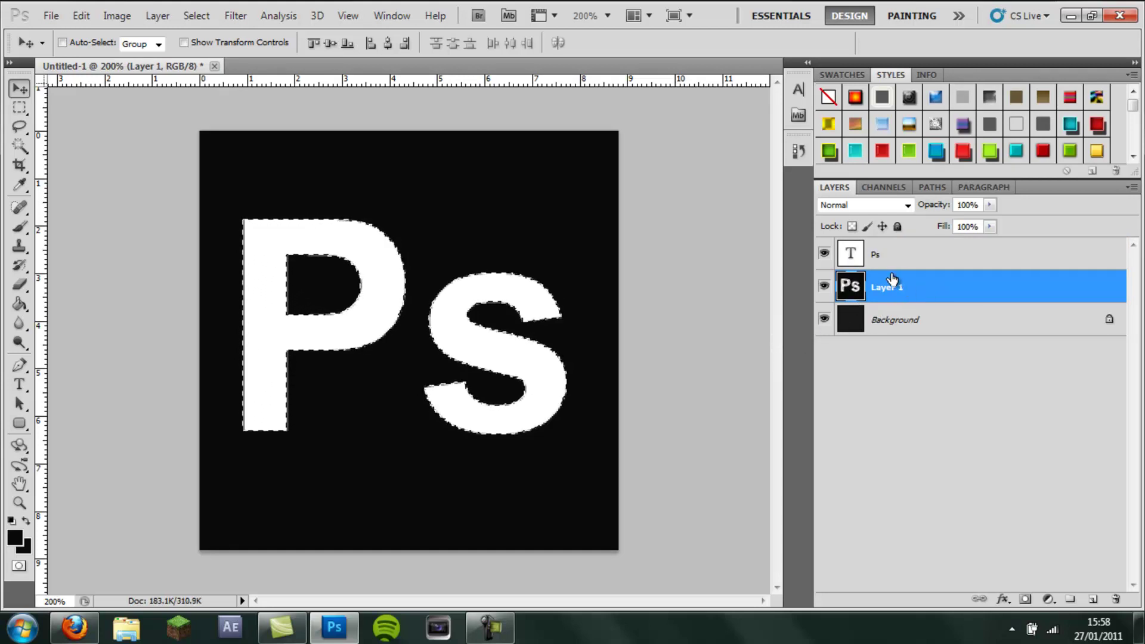
key("ctrl+d")
left_click(902, 256)
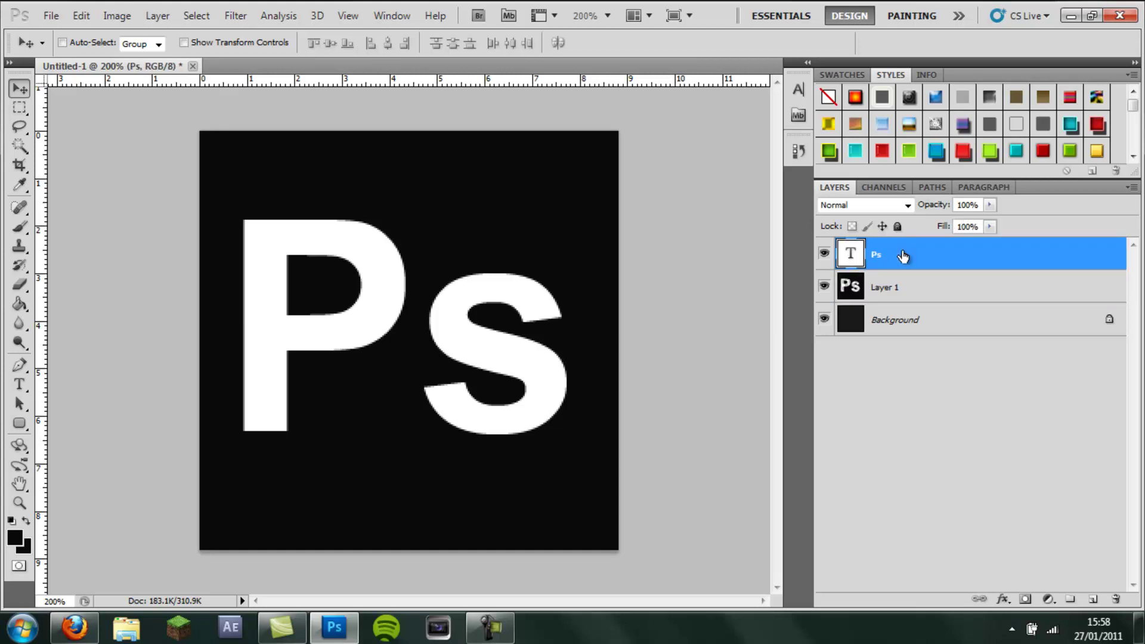
key("Delete")
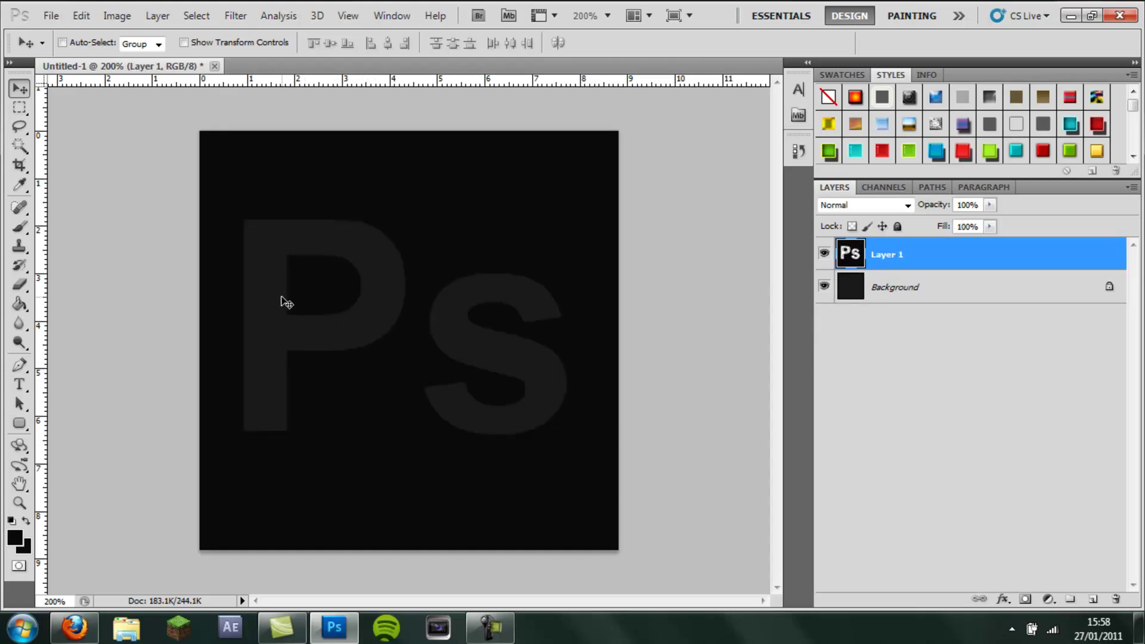
left_click(824, 254)
left_click(824, 254)
left_click(824, 254)
left_click(824, 254)
Give Layer 1 a black Outer Glow with Normal blend mode, a size of 10 px and slightly reduced opacity
double_click(984, 254)
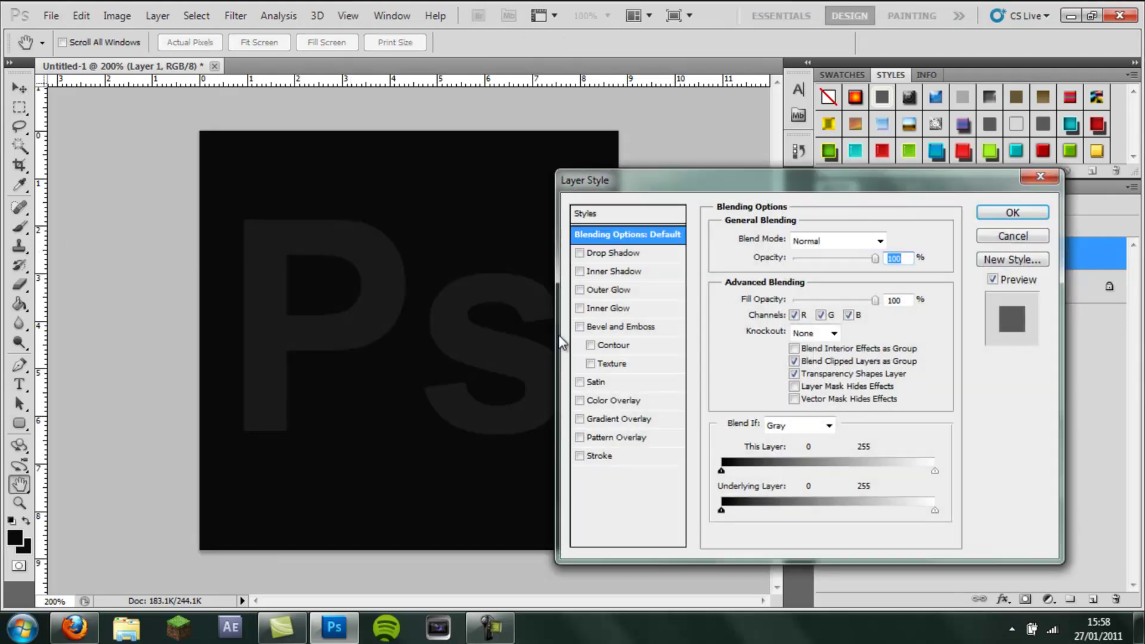
left_click(607, 291)
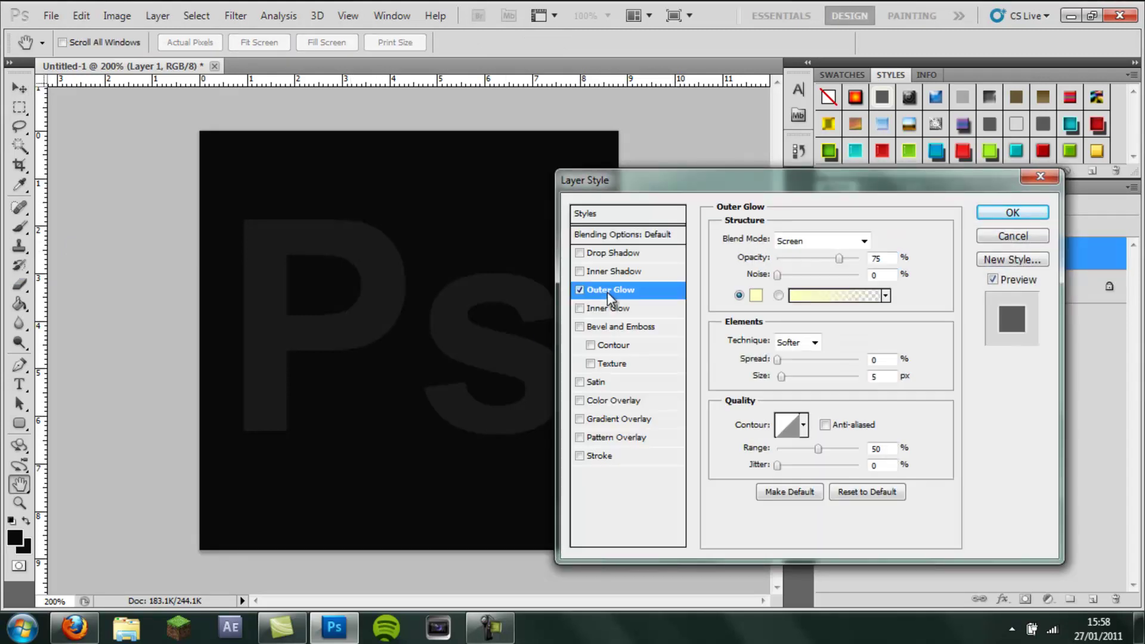
left_click(763, 296)
left_click(464, 497)
left_click(464, 520)
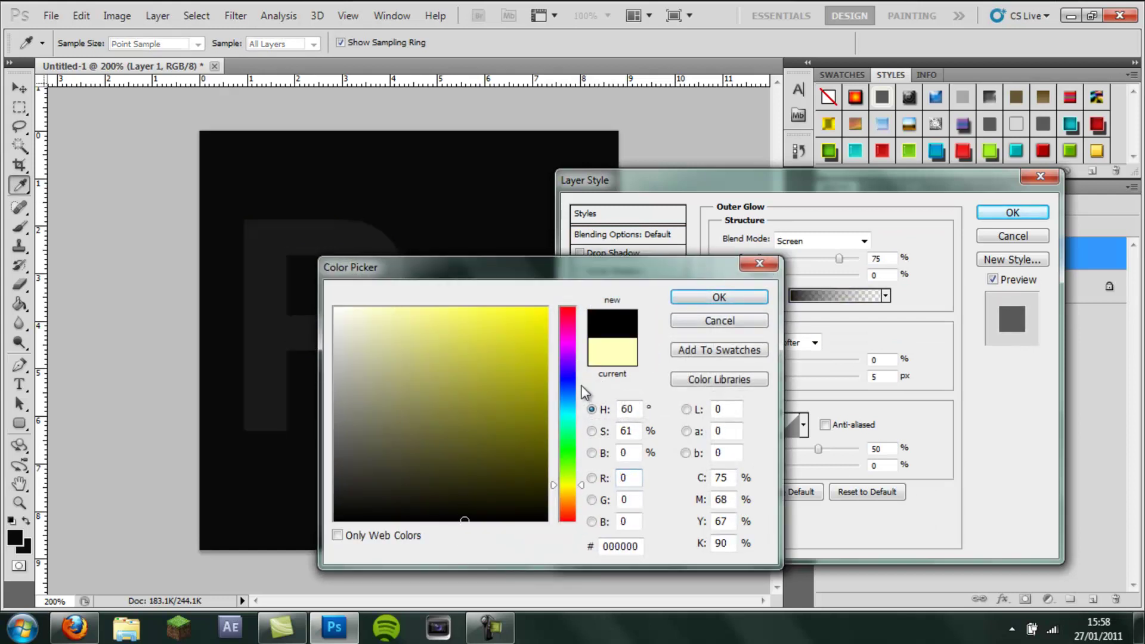
left_click(714, 296)
left_click(810, 241)
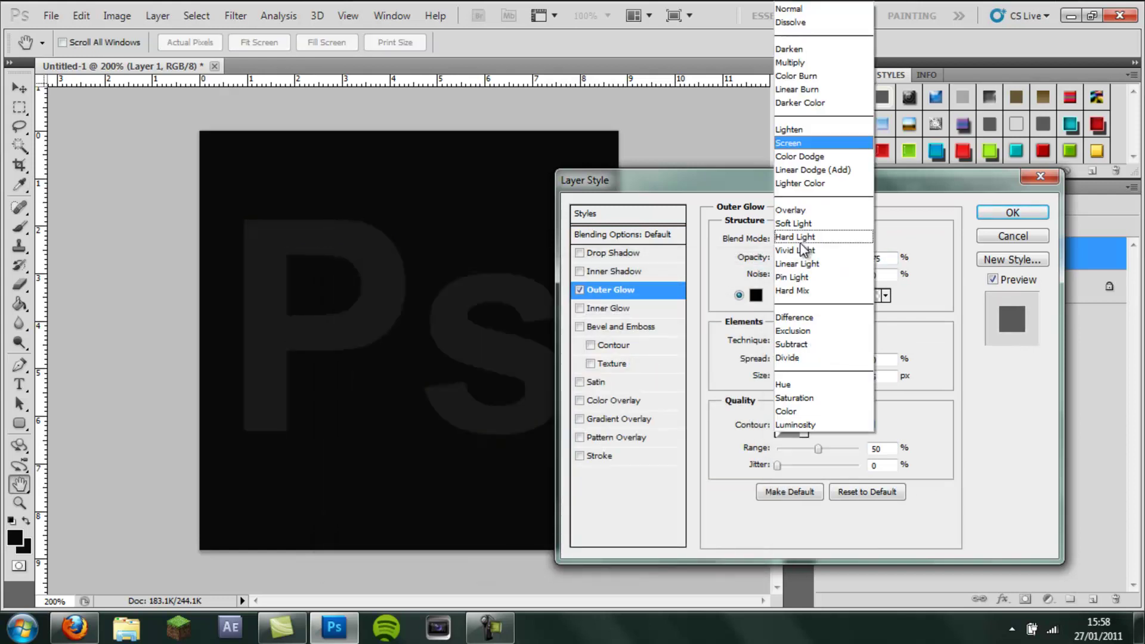
left_click(788, 10)
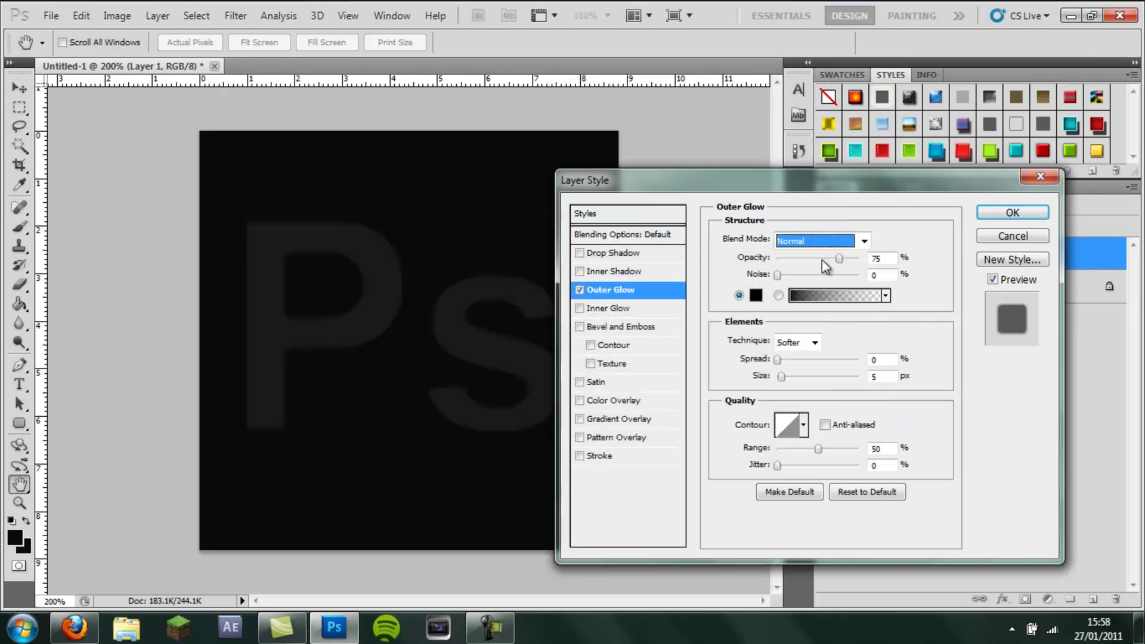
left_click_drag(781, 379, 785, 376)
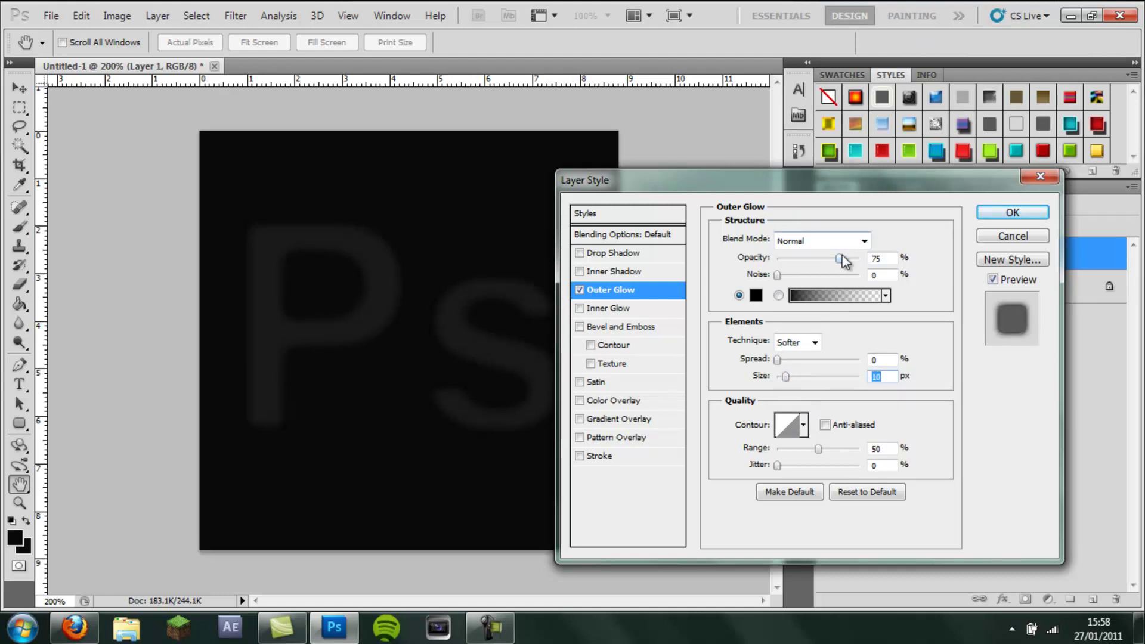
left_click_drag(839, 258, 835, 263)
Add a light grey Stroke of 2 px to Layer 1 and apply the layer style
left_click(602, 457)
left_click(757, 347)
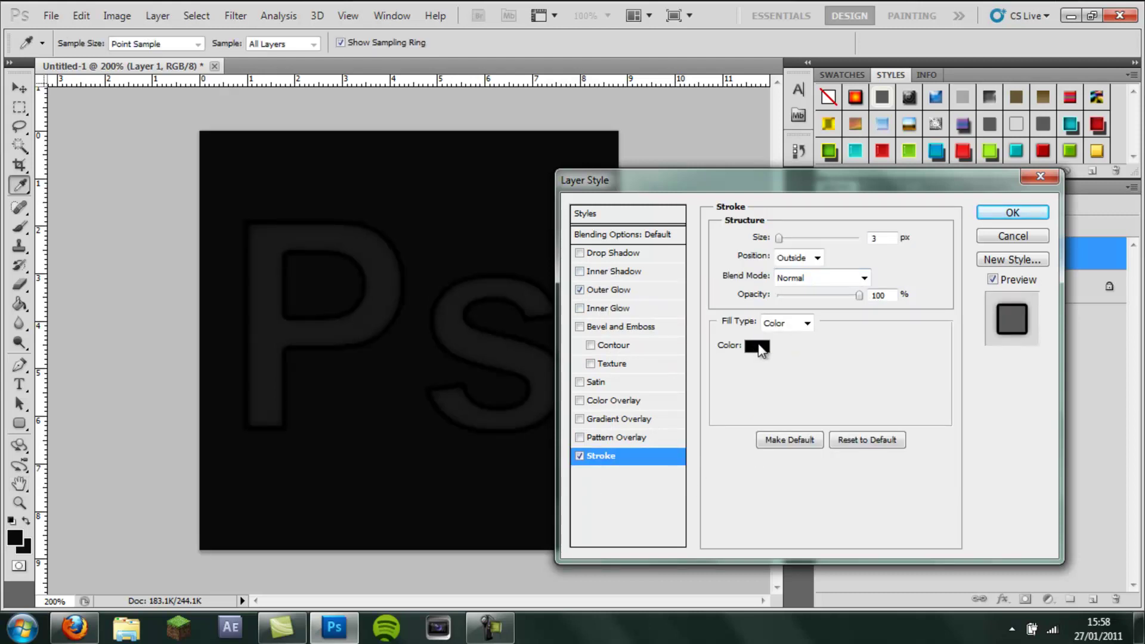
mouse_move(336, 513)
left_mouse_down()
mouse_move(268, 427)
mouse_move(327, 401)
mouse_move(329, 375)
left_mouse_up()
left_click(716, 298)
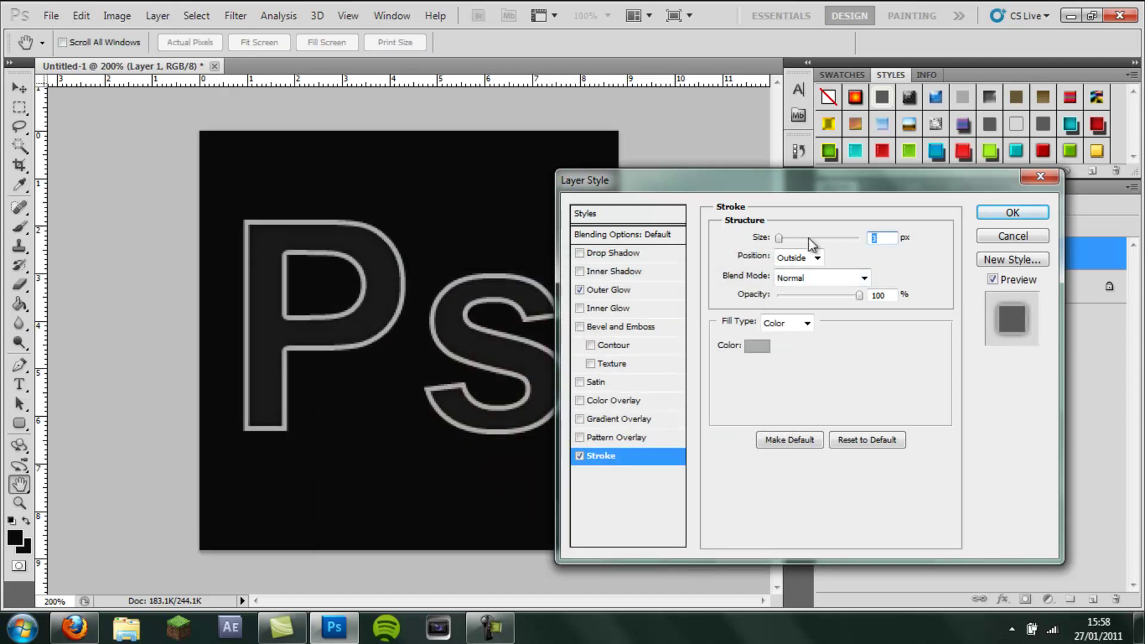
key("Down")
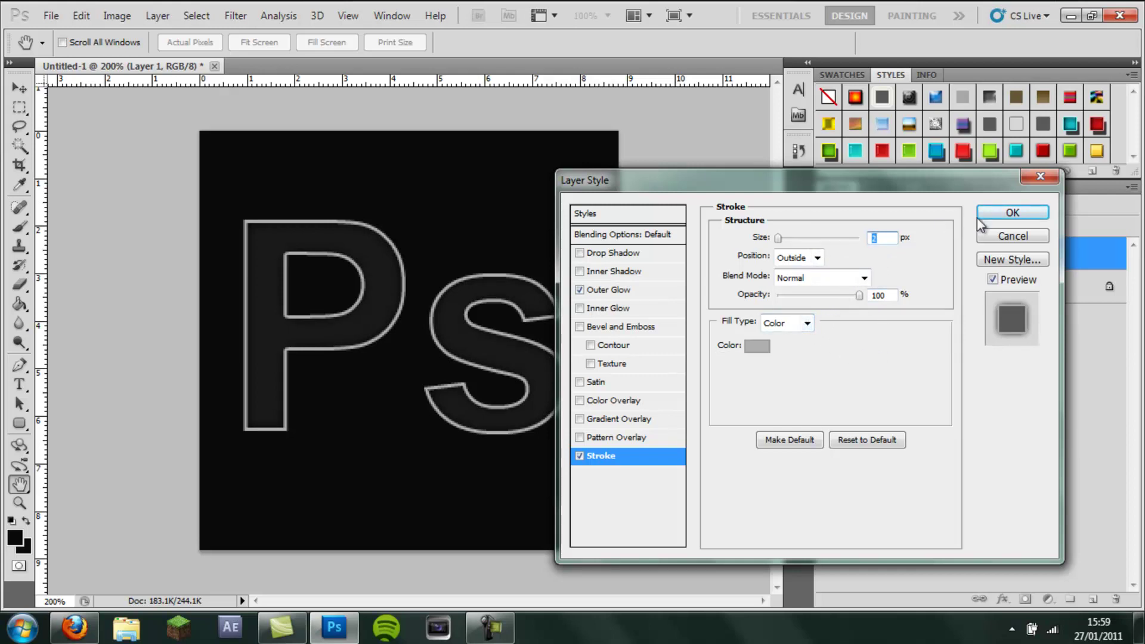
left_click(1008, 214)
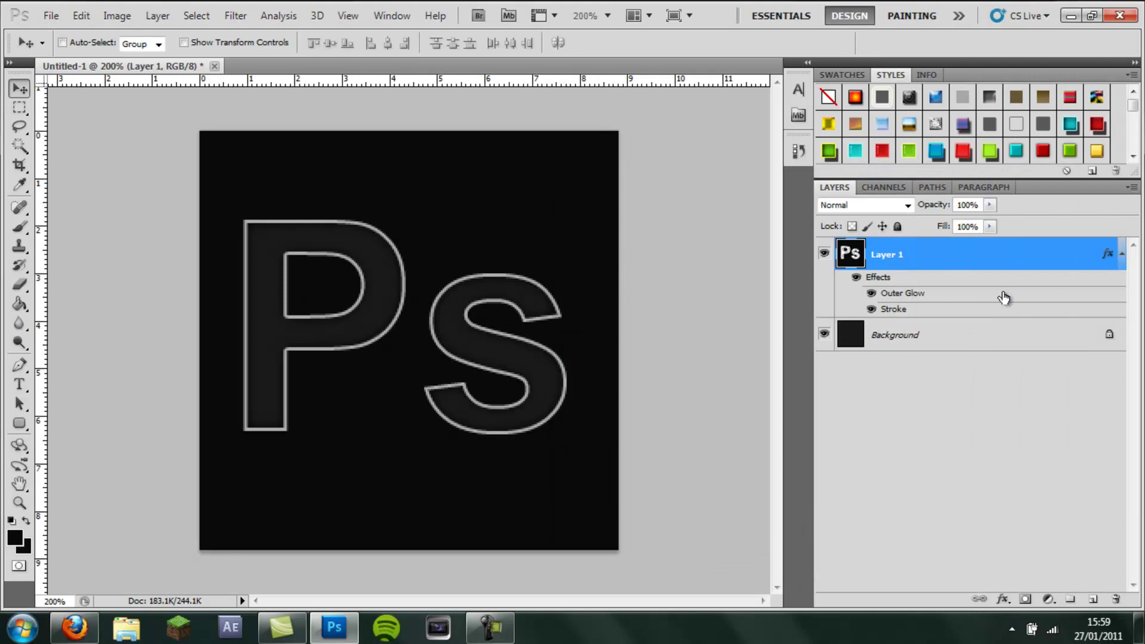
Add a new layer and paint one soft dark grey (#343434) spot with the 191 px brush near the canvas's lower centre
left_click(19, 227)
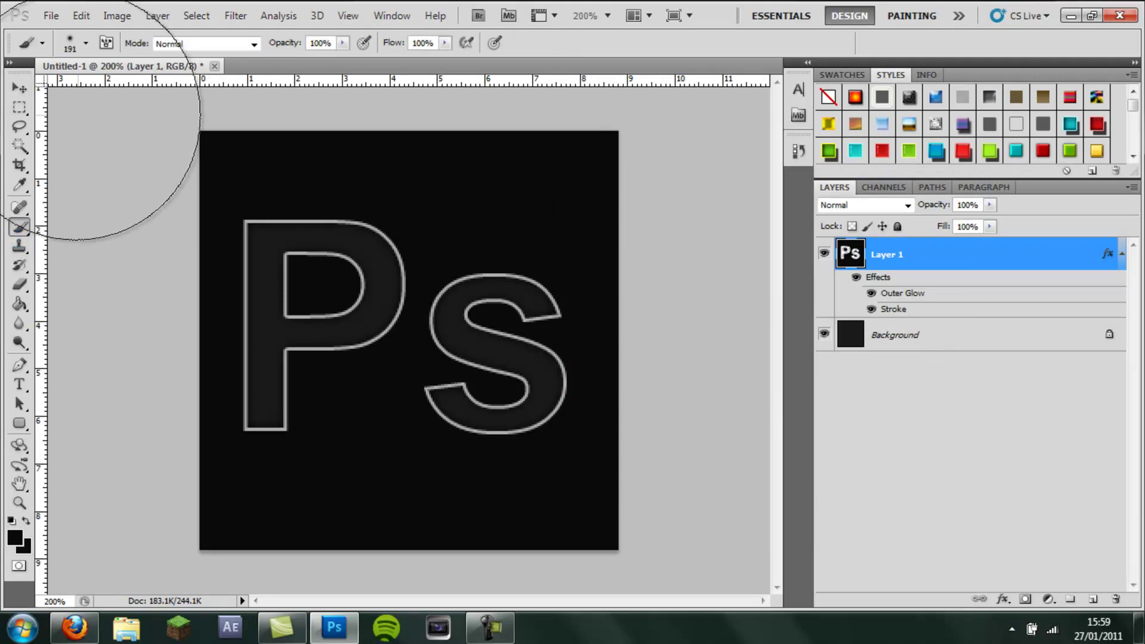
left_click(87, 43)
left_click(486, 631)
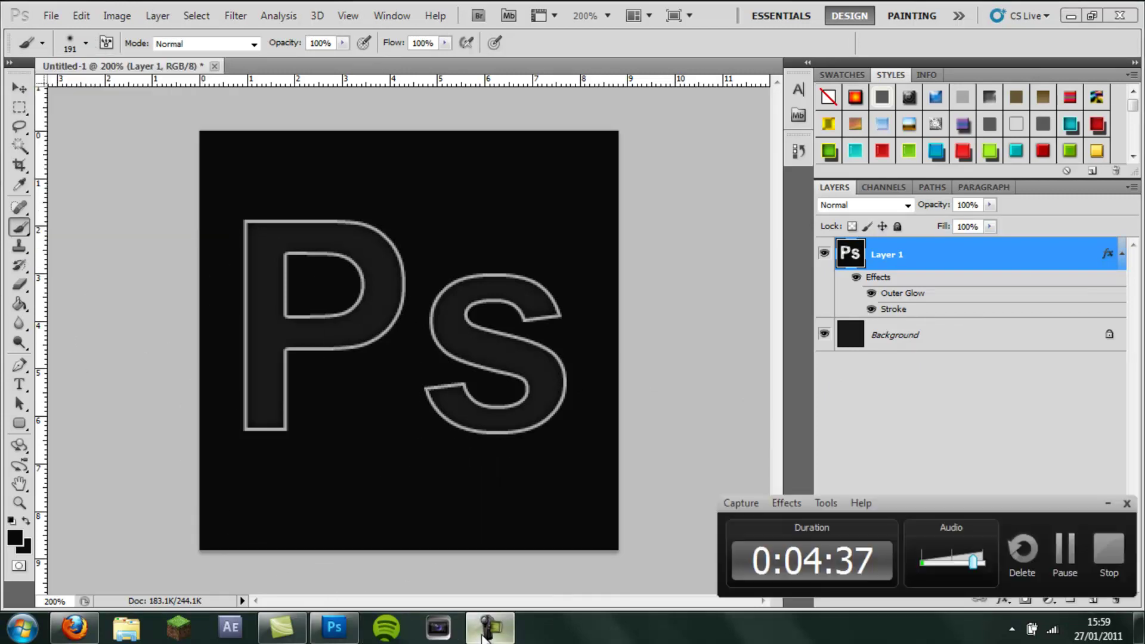
left_click(1107, 504)
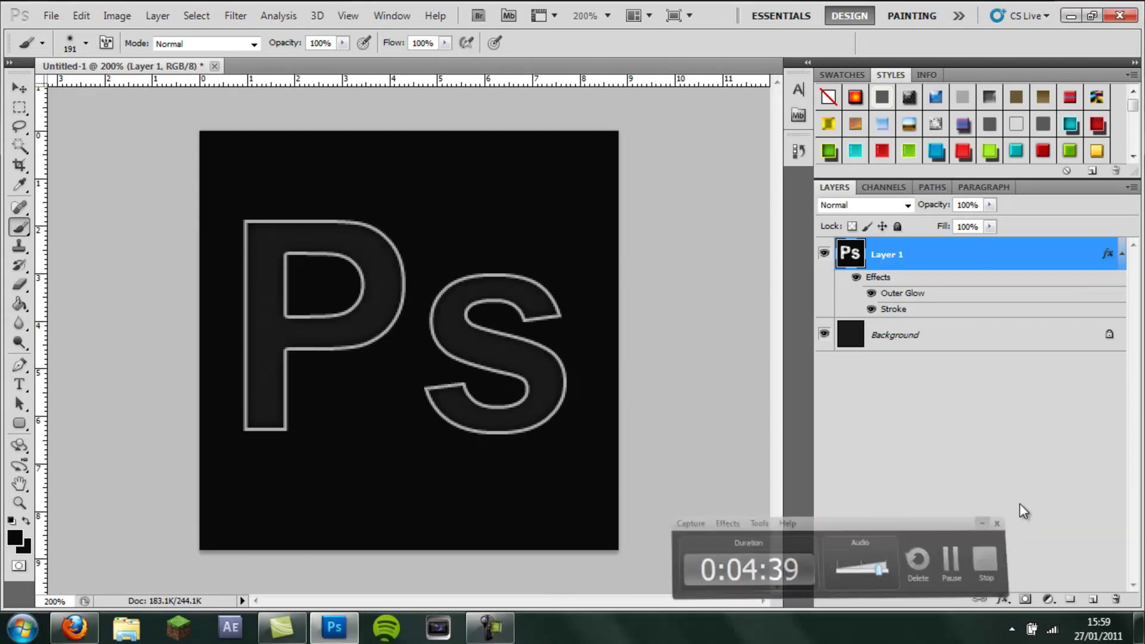
left_click(15, 538)
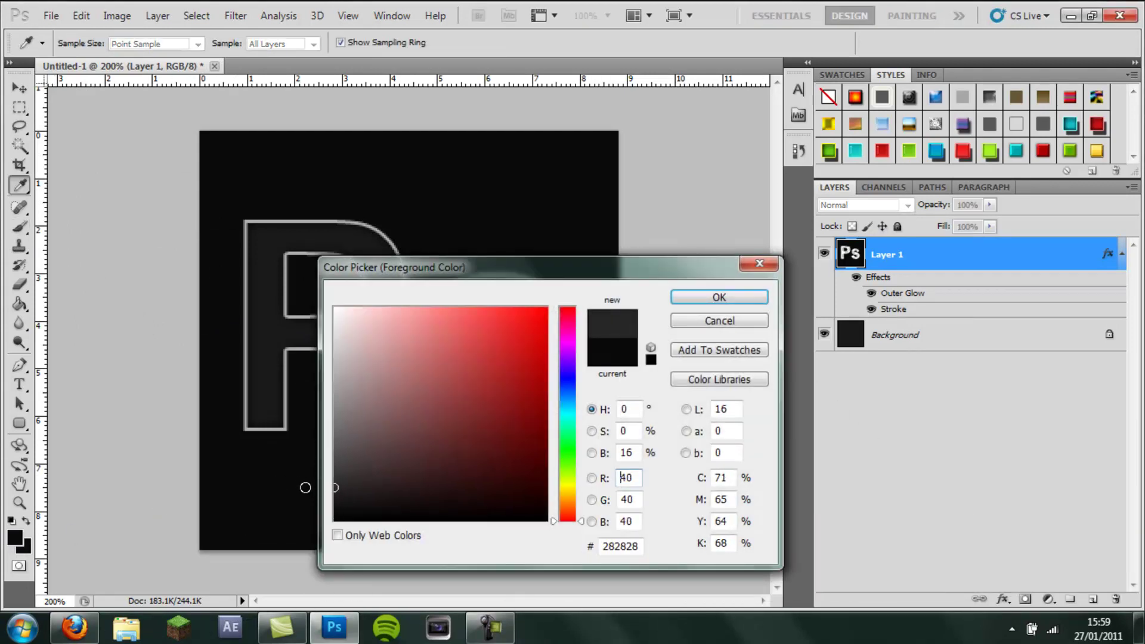
left_click(297, 477)
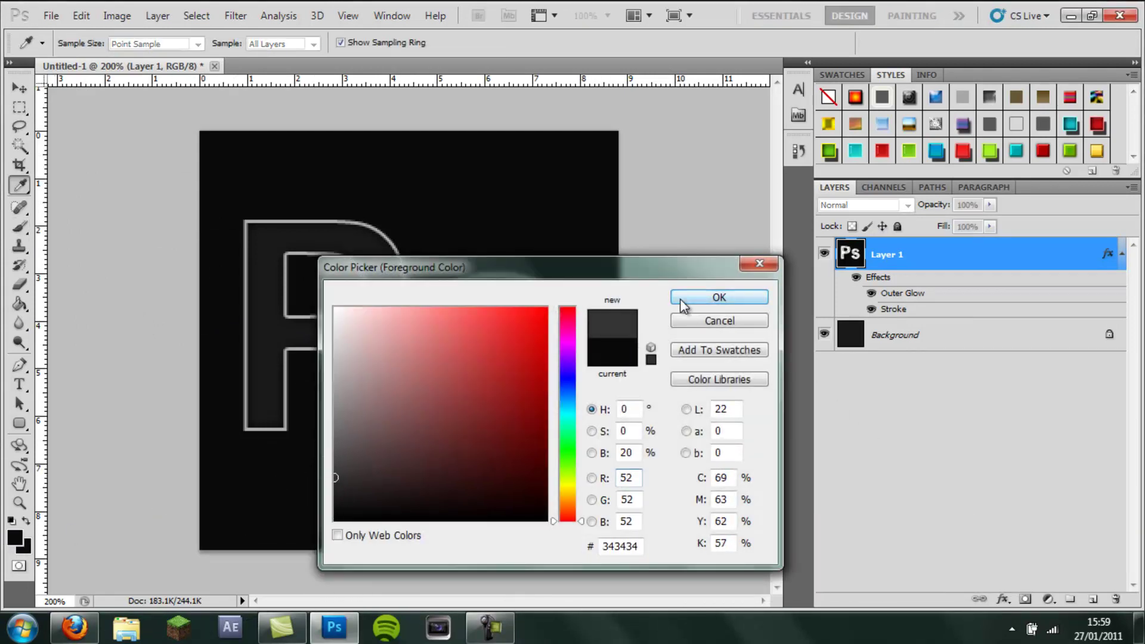
left_click(680, 298)
left_click(1093, 599)
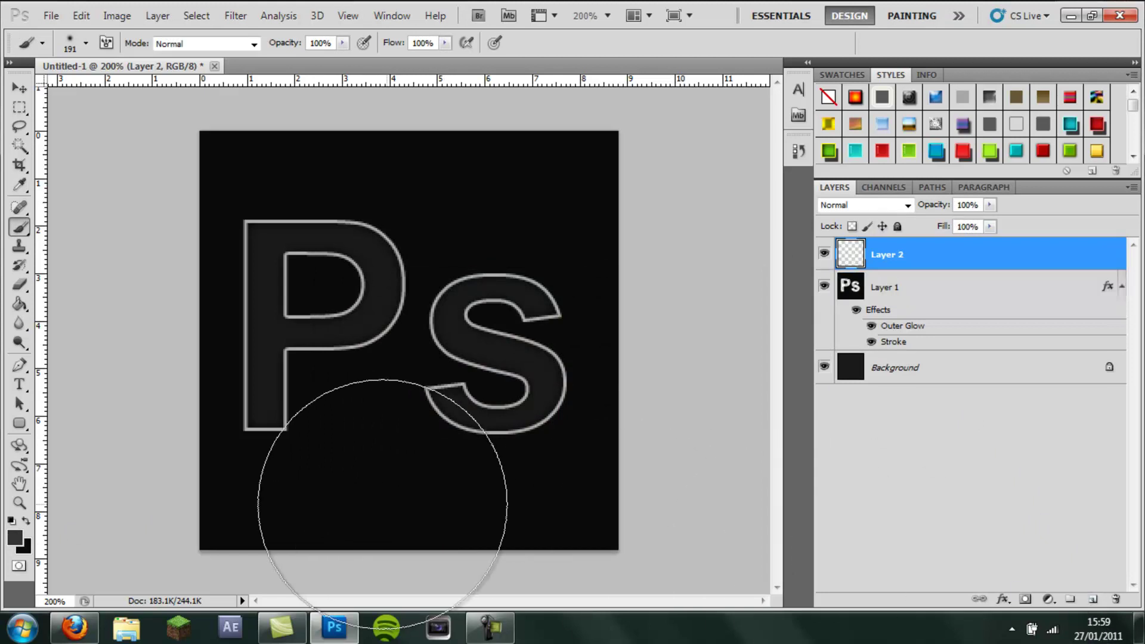
left_click(402, 490)
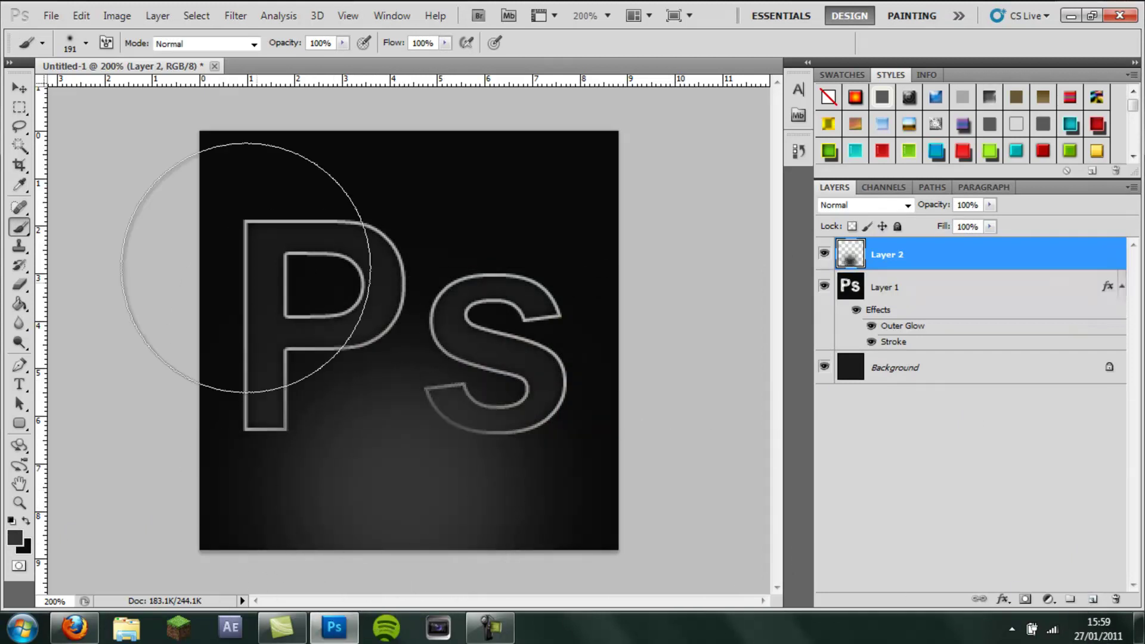
Transform the grey spot on Layer 2 into a wide, flat glow along the canvas's bottom edge, about 206% wide and 58% high
left_click(18, 90)
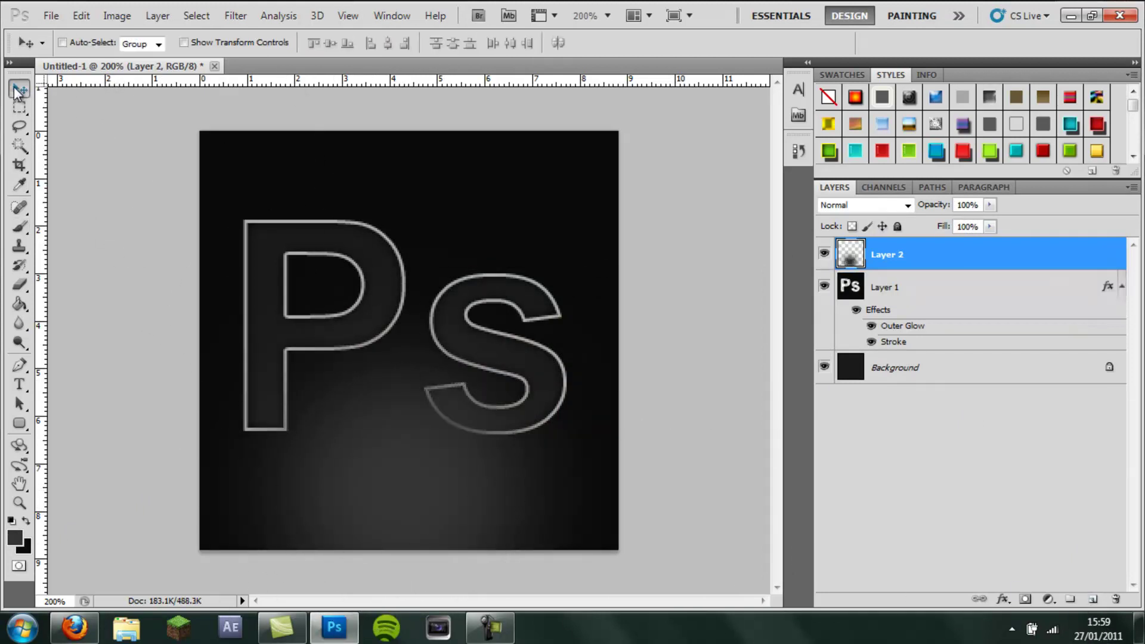
key("ctrl+t")
left_click_drag(409, 227, 882, 495)
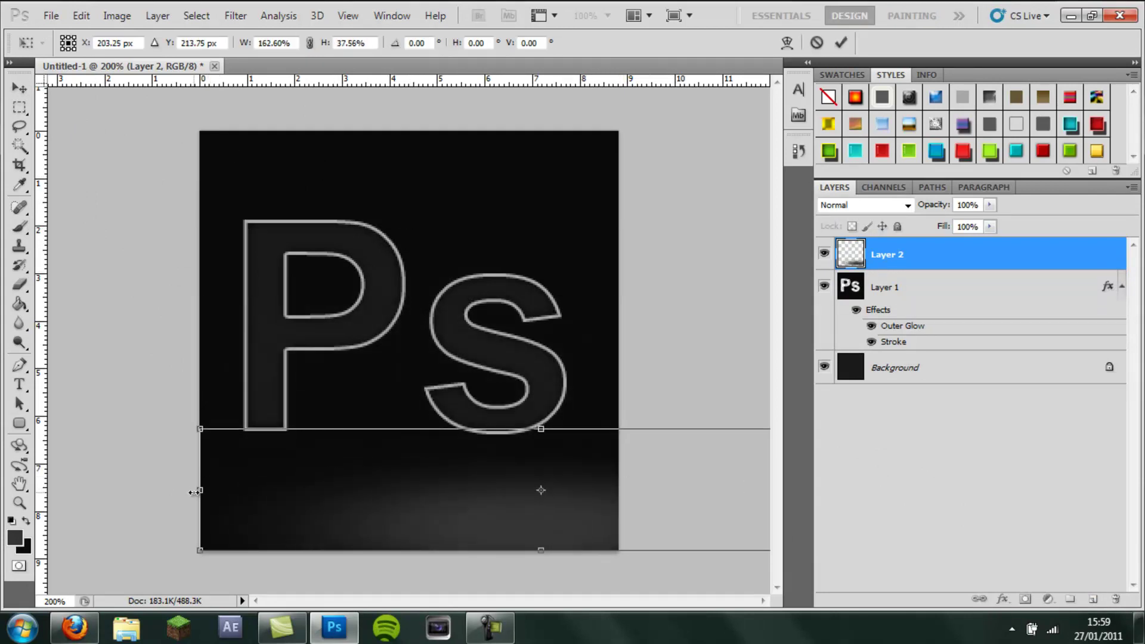
left_click_drag(194, 492, 18, 499)
left_click_drag(294, 518, 256, 510)
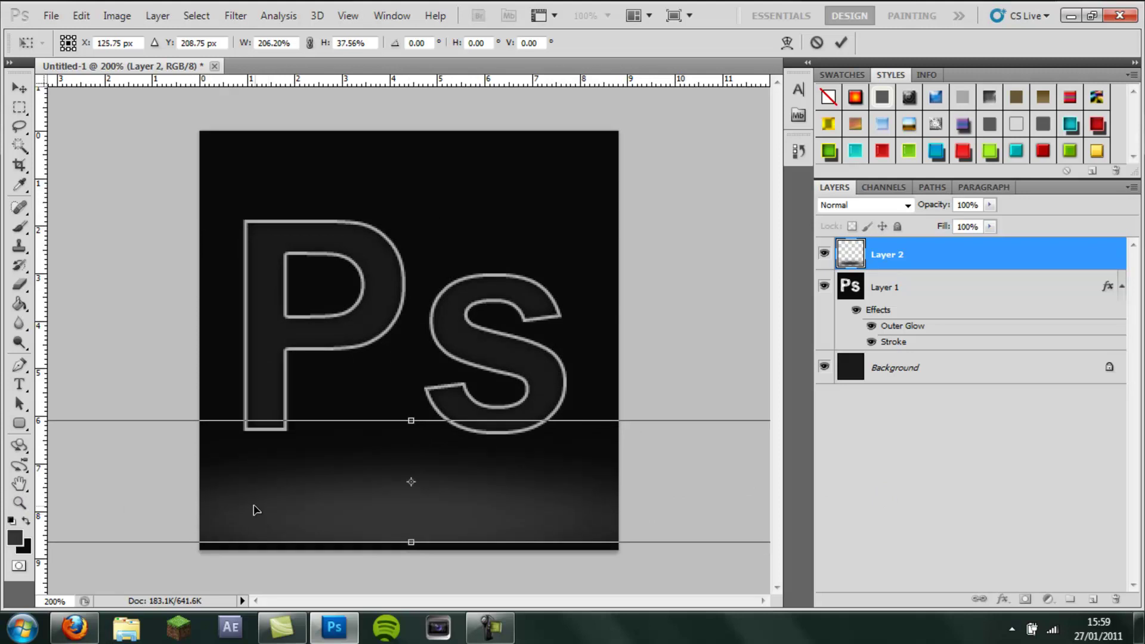
left_click_drag(412, 542, 411, 583)
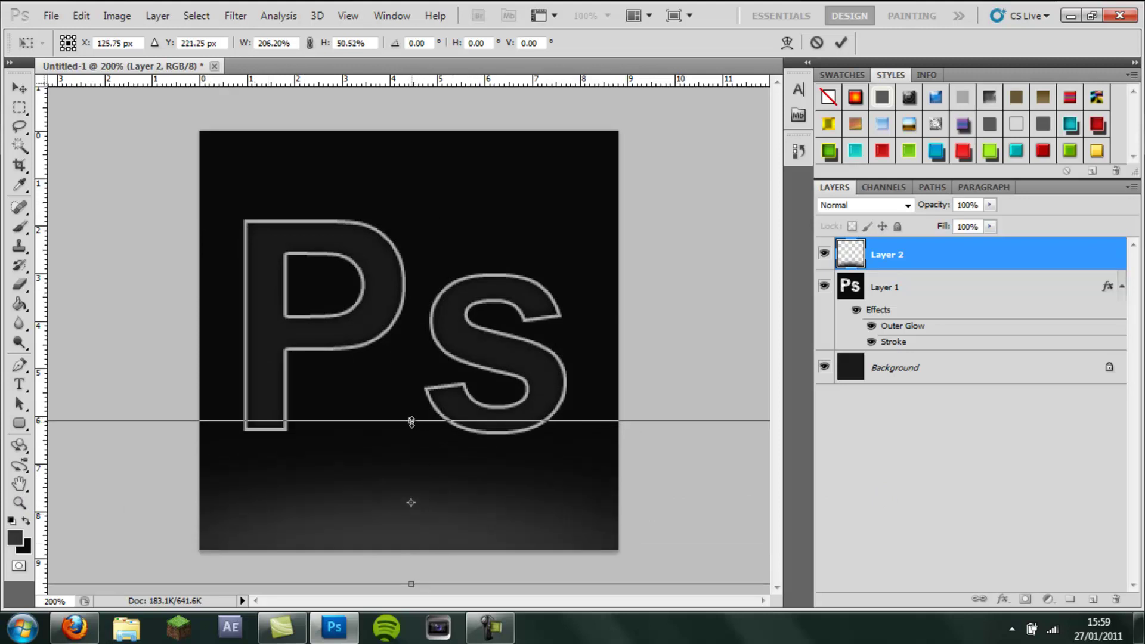
left_click_drag(411, 421, 411, 398)
left_click(19, 87)
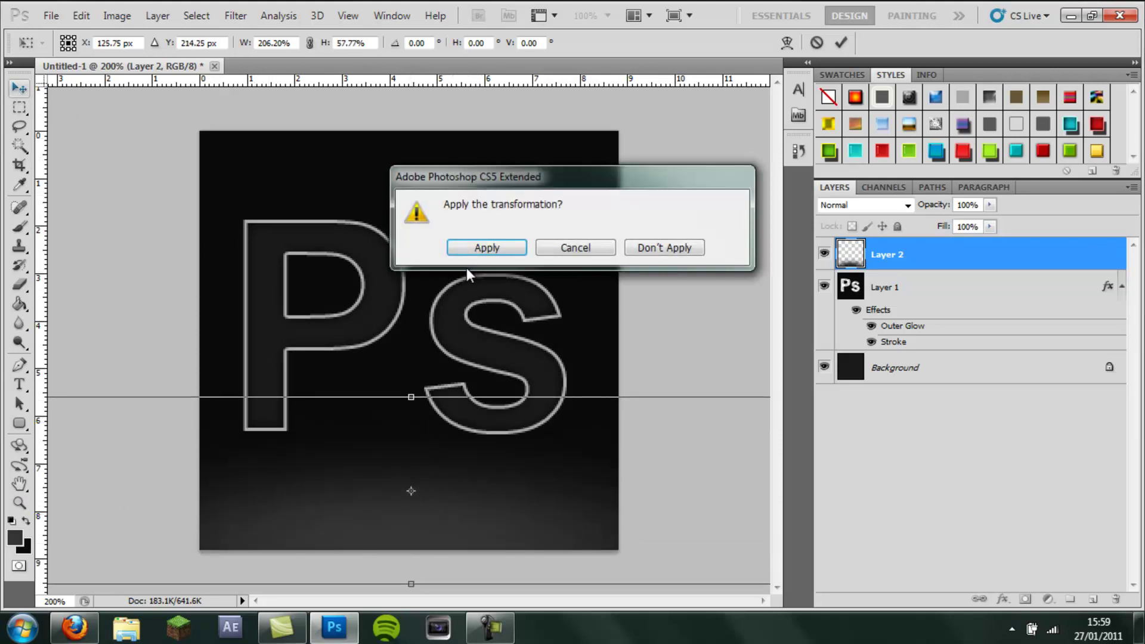
left_click(482, 248)
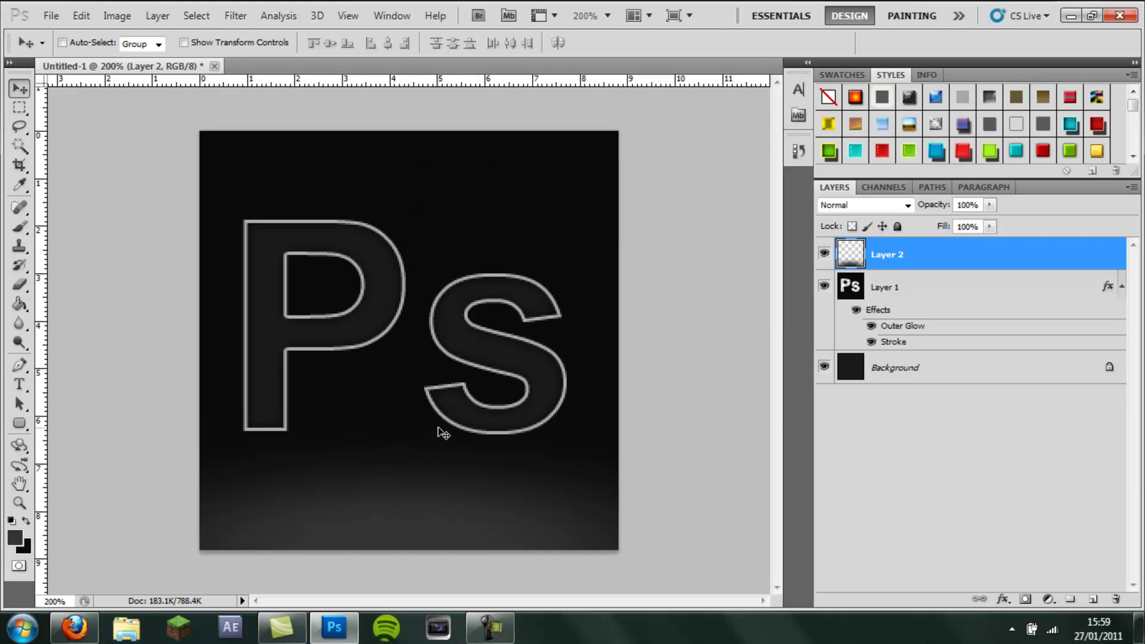
Select a wide ellipse that overlaps the upper part of the icon and add a new layer for it
key("ctrl+minus")
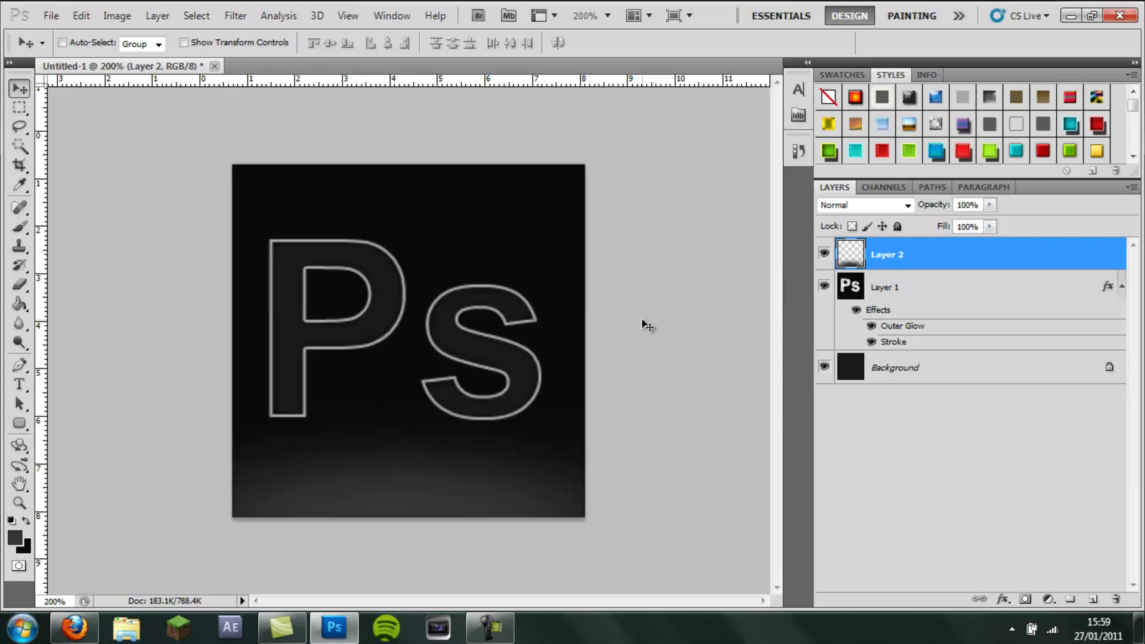
left_click(24, 107)
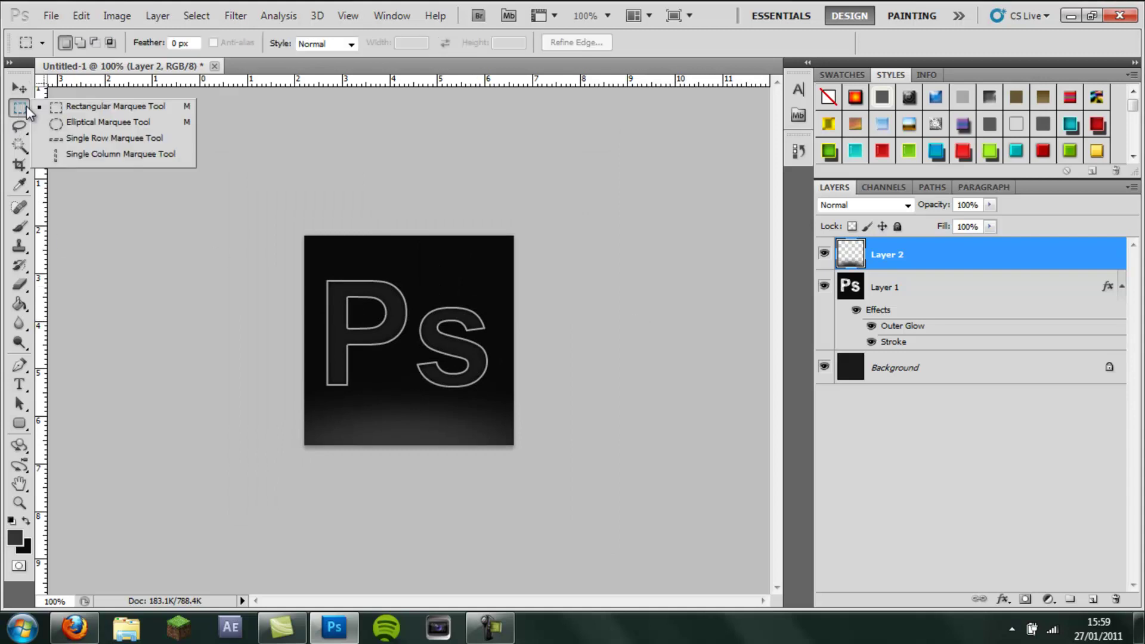
left_click(81, 122)
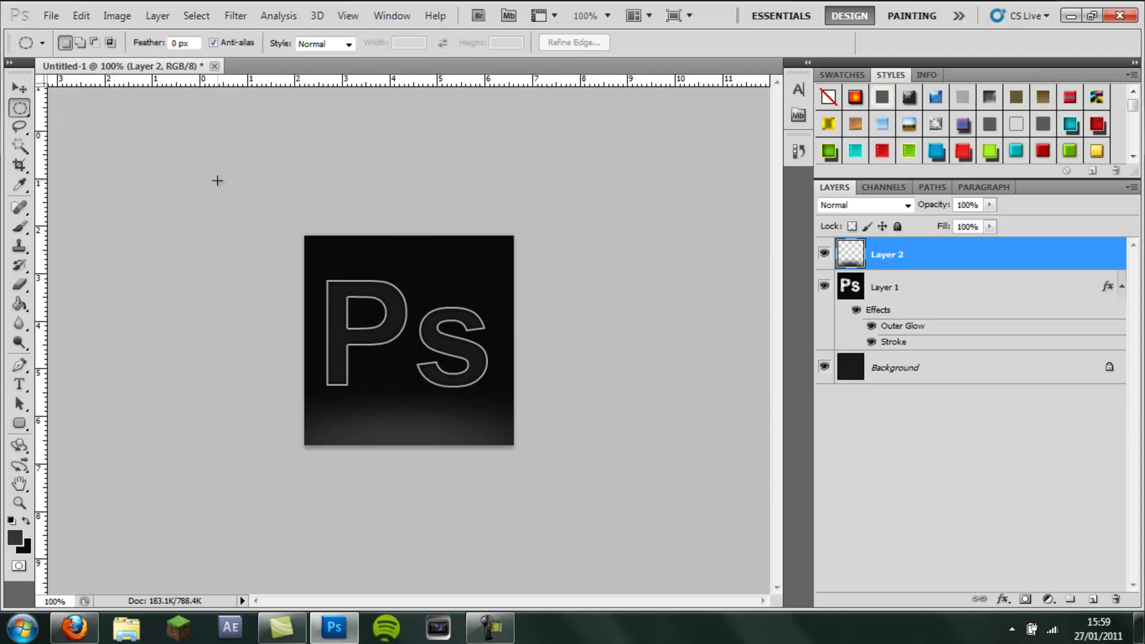
mouse_move(595, 299)
left_mouse_down()
mouse_move(605, 297)
mouse_move(593, 298)
left_mouse_up()
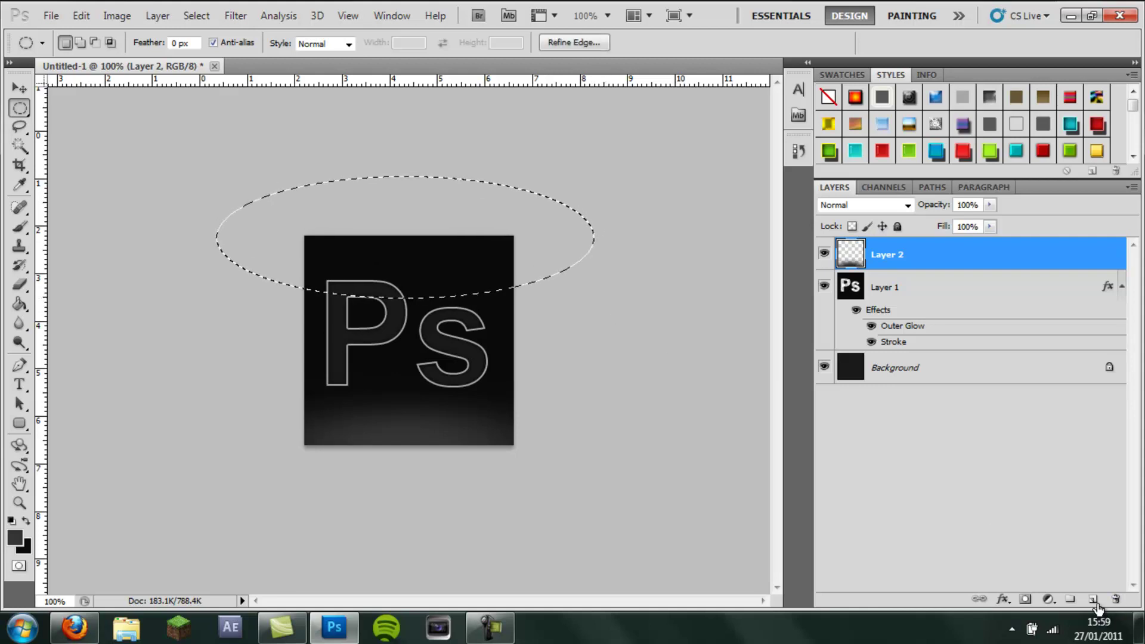
left_click(1092, 598)
Set the foreground colour to white and try filling the elliptical selection with the Paint Bucket on Layer 3
left_click(20, 303)
left_click(20, 184)
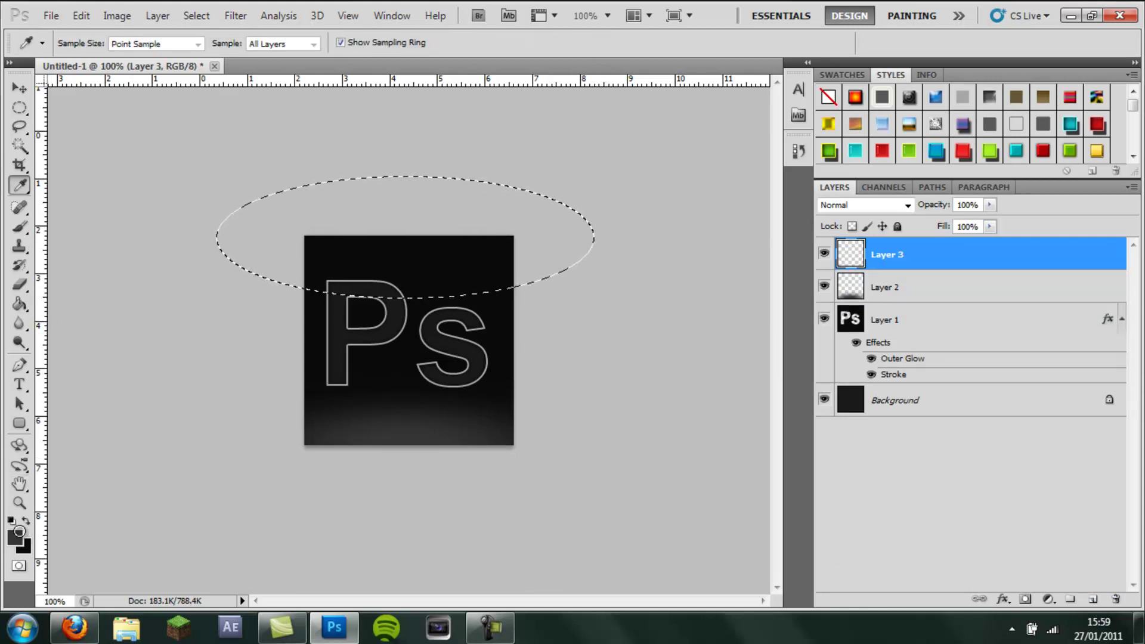
left_click(15, 537)
left_click(336, 309)
left_click(715, 297)
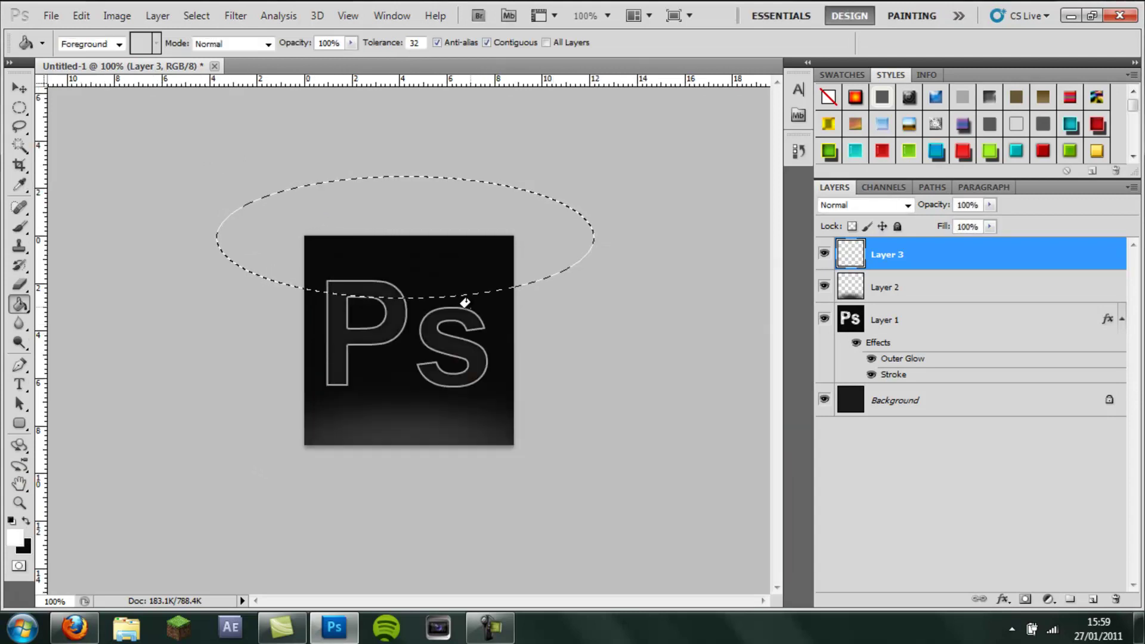
left_click(422, 273)
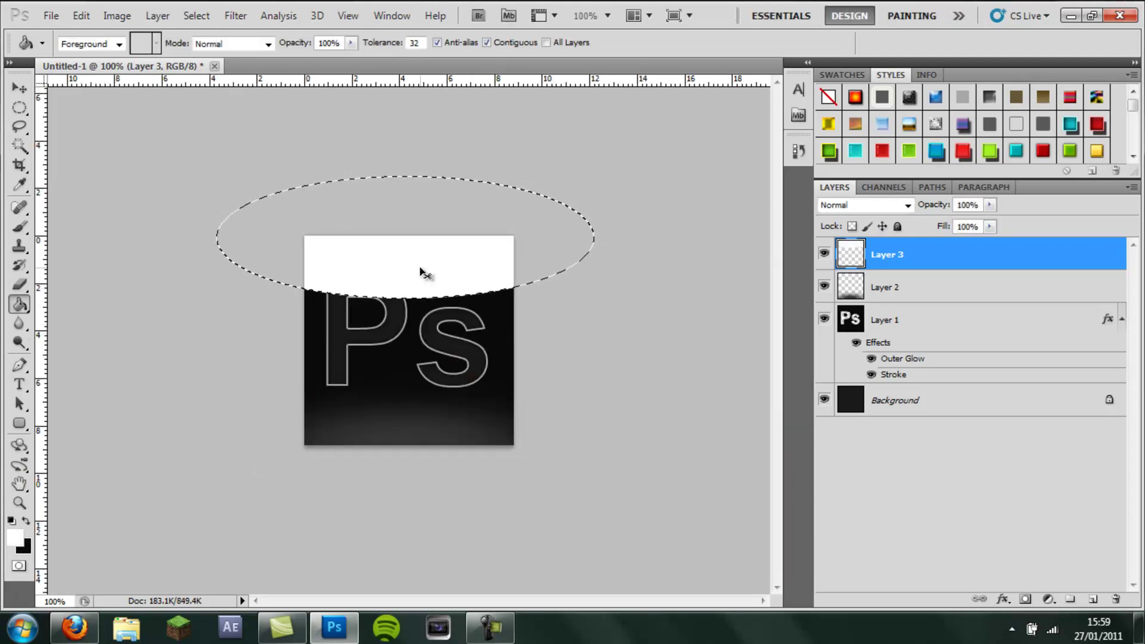
Fill the ellipse from the canvas's top edge downward with a Foreground to Transparent gradient, deselect, and set Layer 3's opacity to 77%
right_click(20, 304)
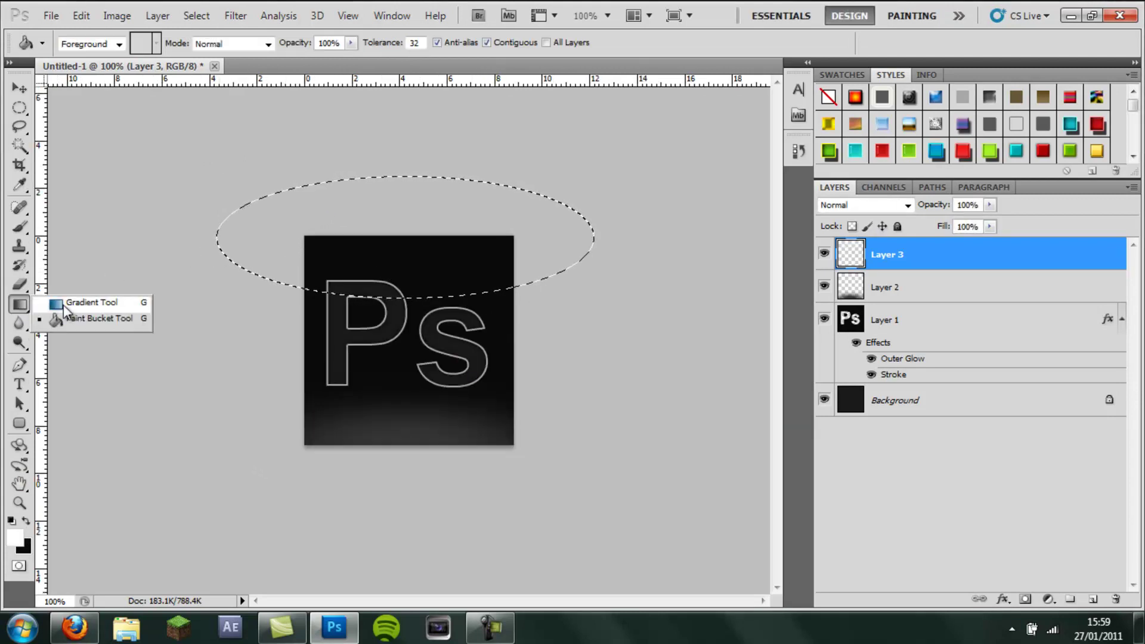
left_click(72, 299)
left_click(91, 43)
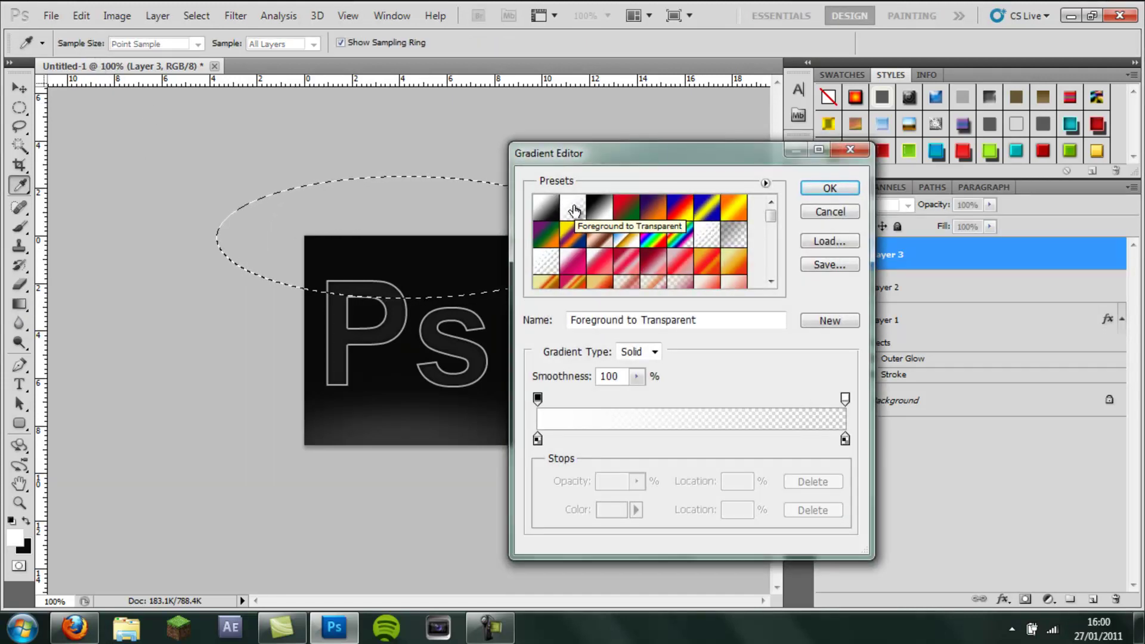
left_click(829, 189)
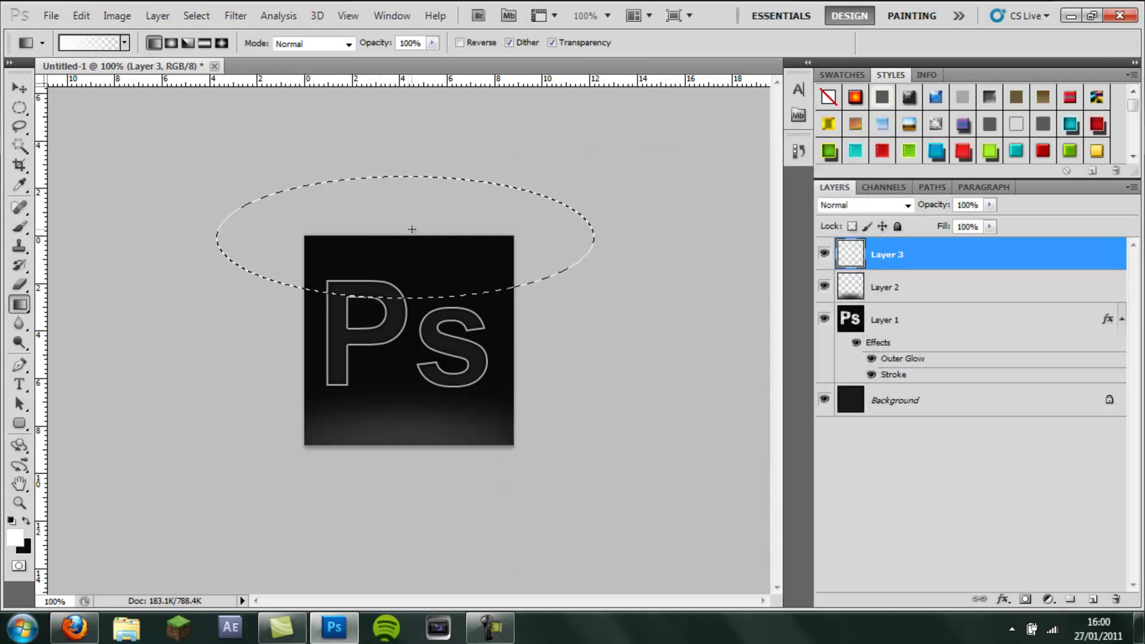
left_click_drag(401, 231, 399, 319)
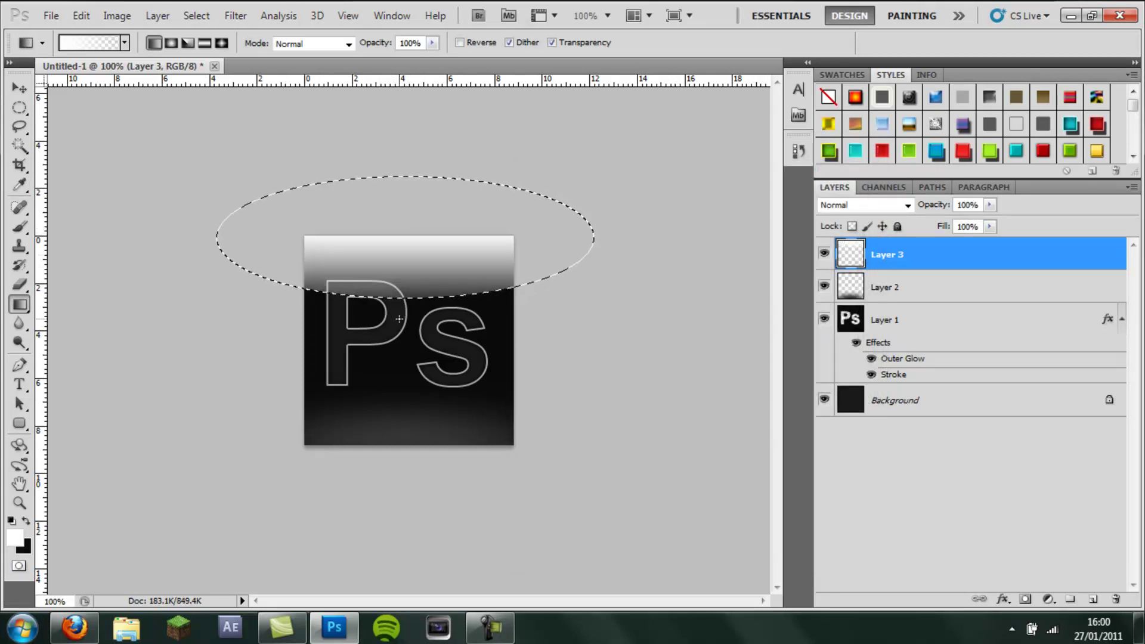
key("ctrl+d")
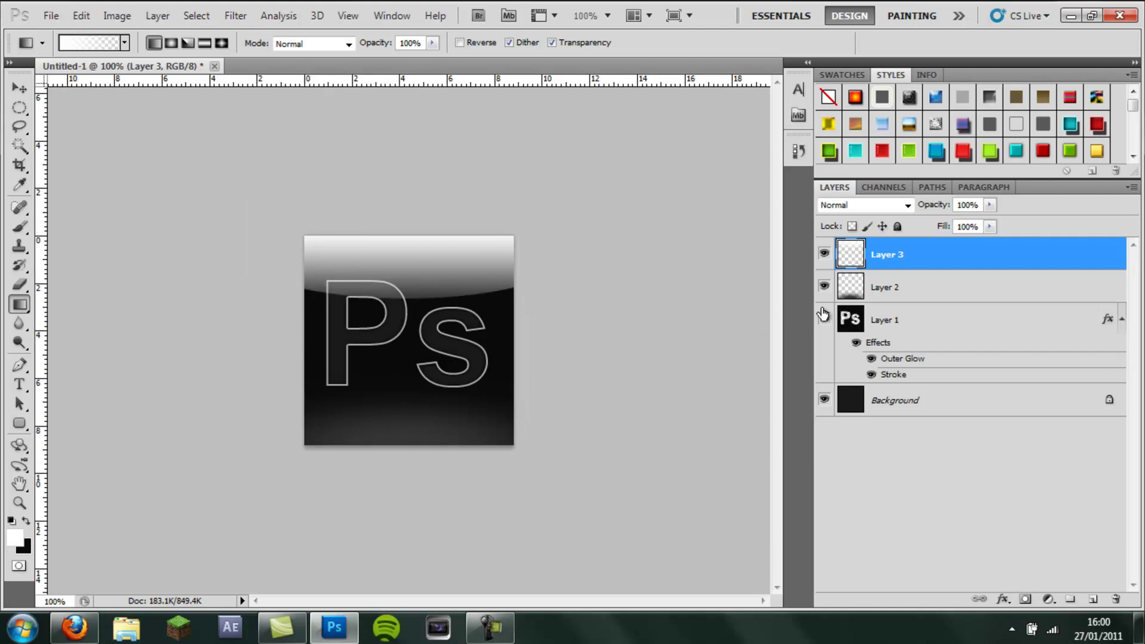
left_click_drag(939, 209, 916, 212)
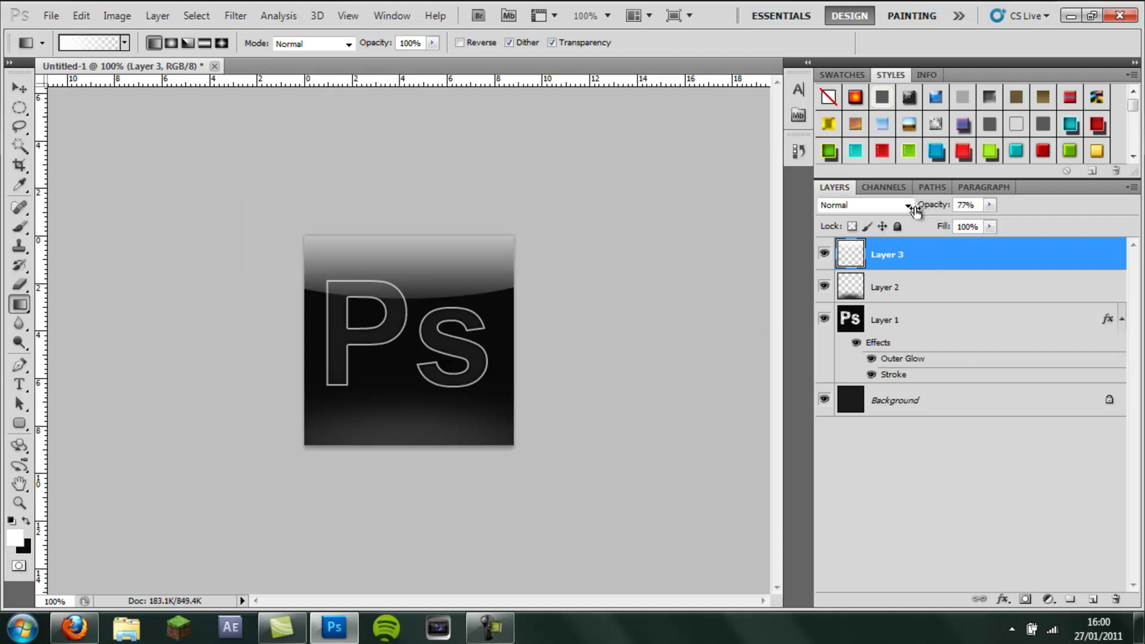
Load Layer 1's outline as a selection and invert it to the "Ps" letter shapes, then deselect and make Layer 2 active
left_click(850, 322, "ctrl")
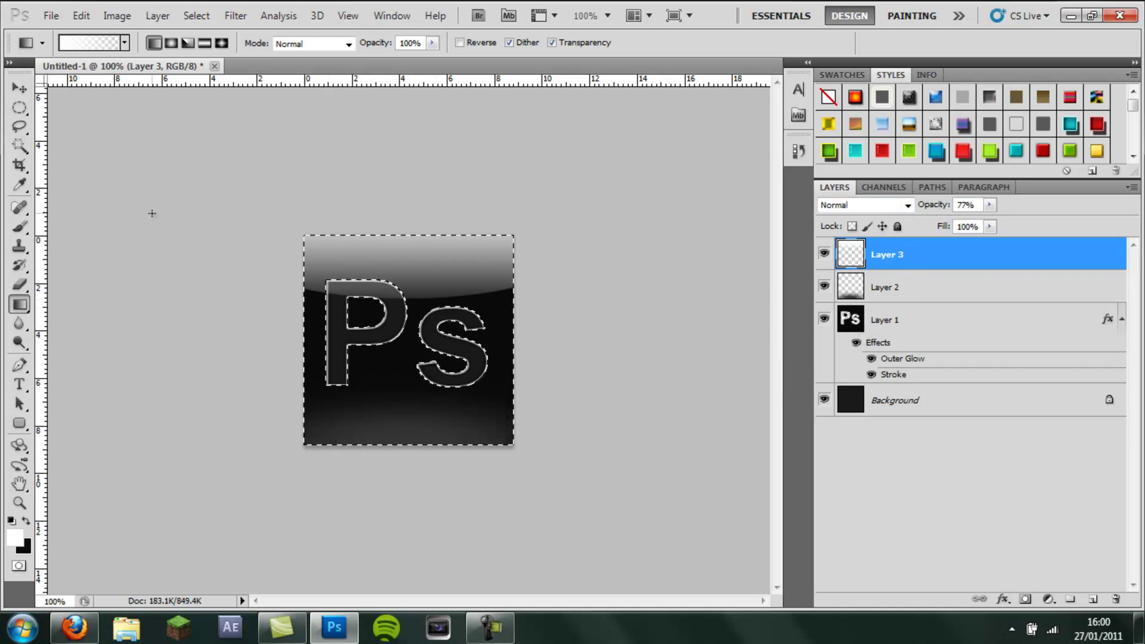
left_click(20, 145)
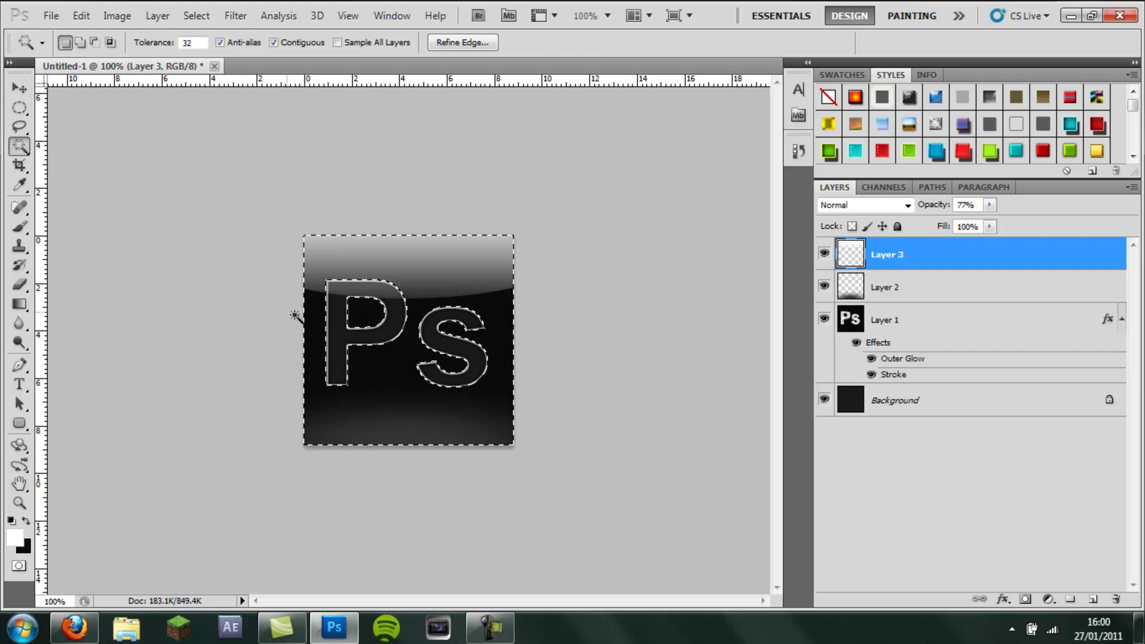
right_click(416, 275)
left_click(492, 410)
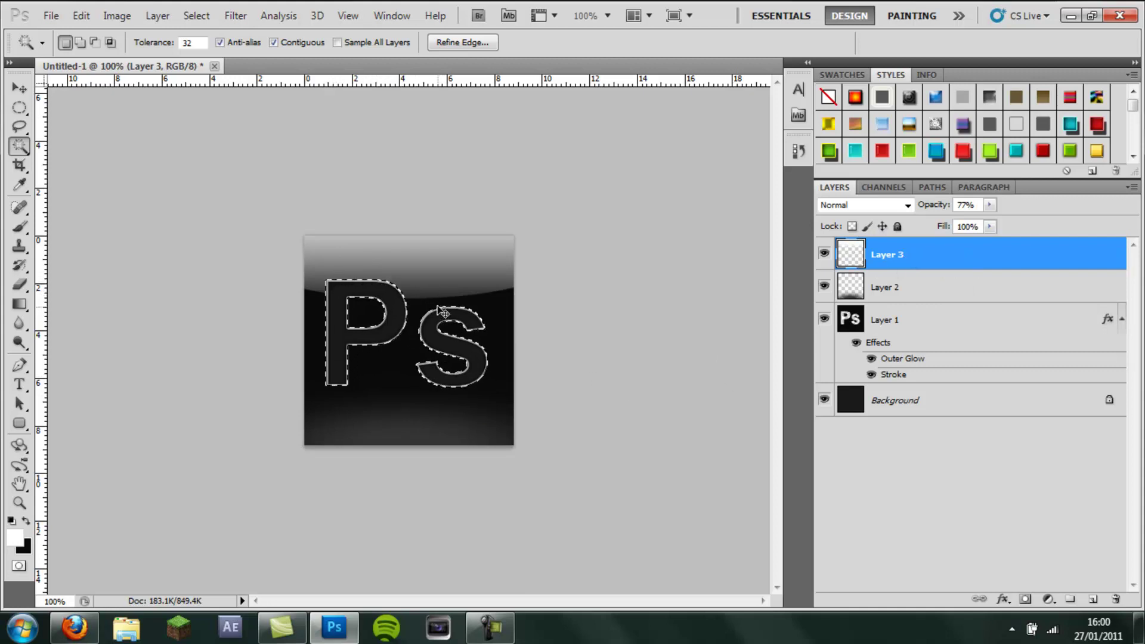
key("ctrl+d")
key("v")
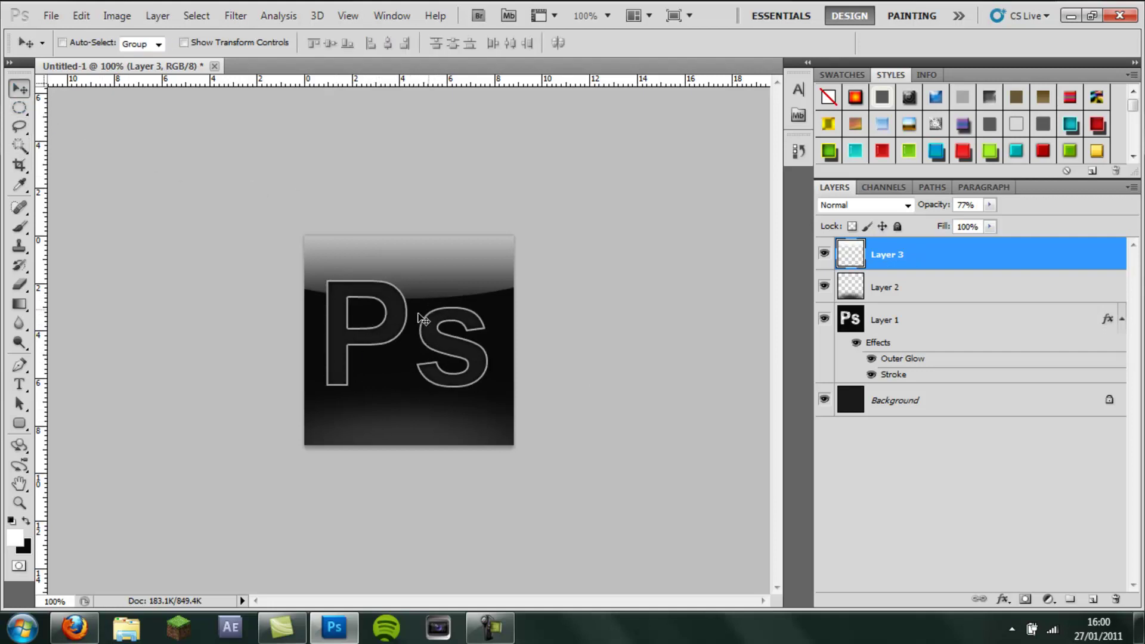
left_click(960, 292)
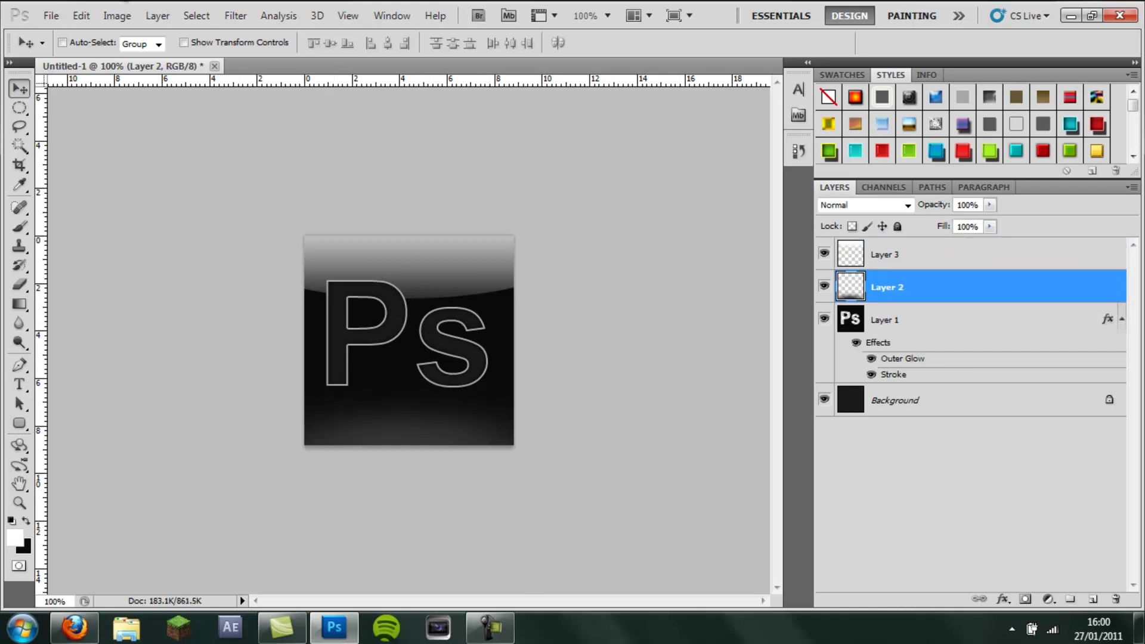
Save the design to the Desktop as icon.ico in ICO (Windows Icon) format, using the Standard ICO option
left_click(51, 15)
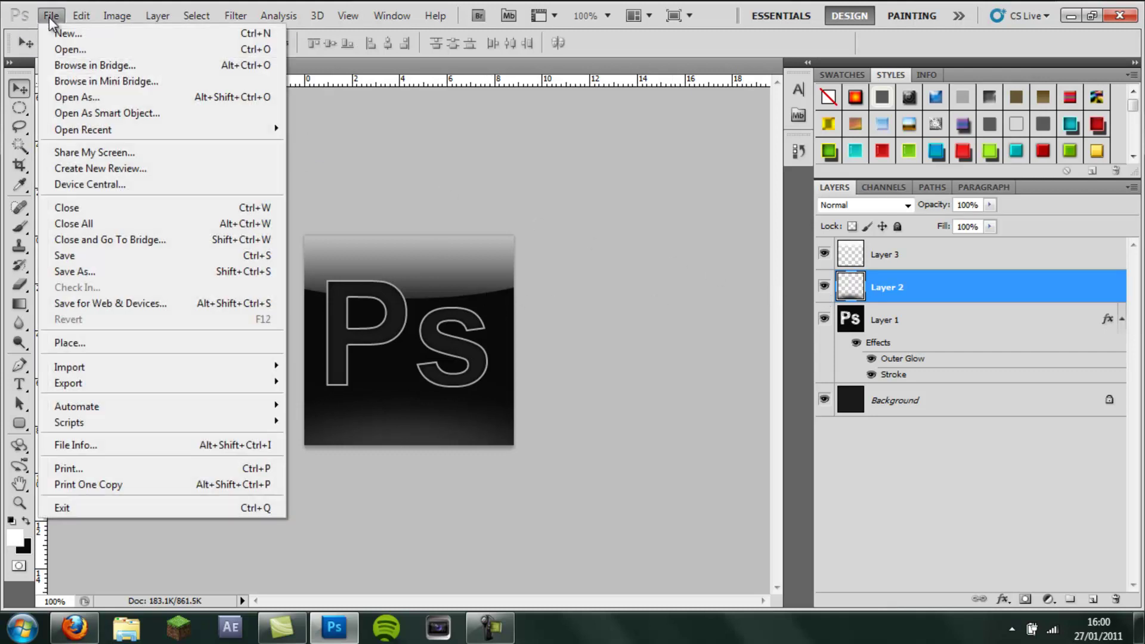
left_click(113, 275)
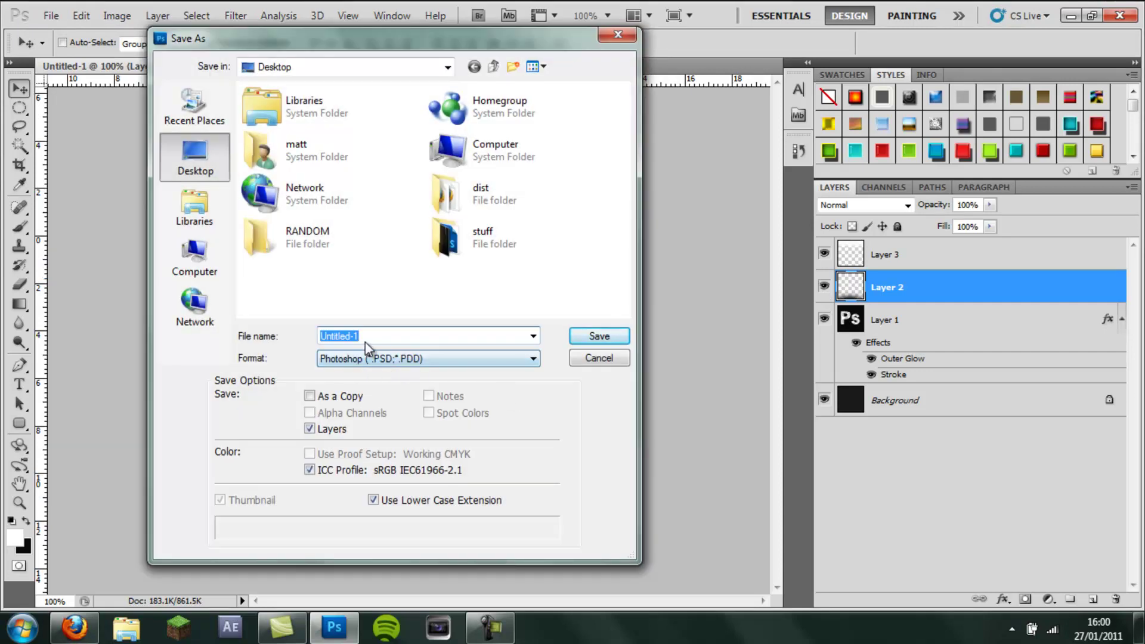
type("icon")
left_click(205, 161)
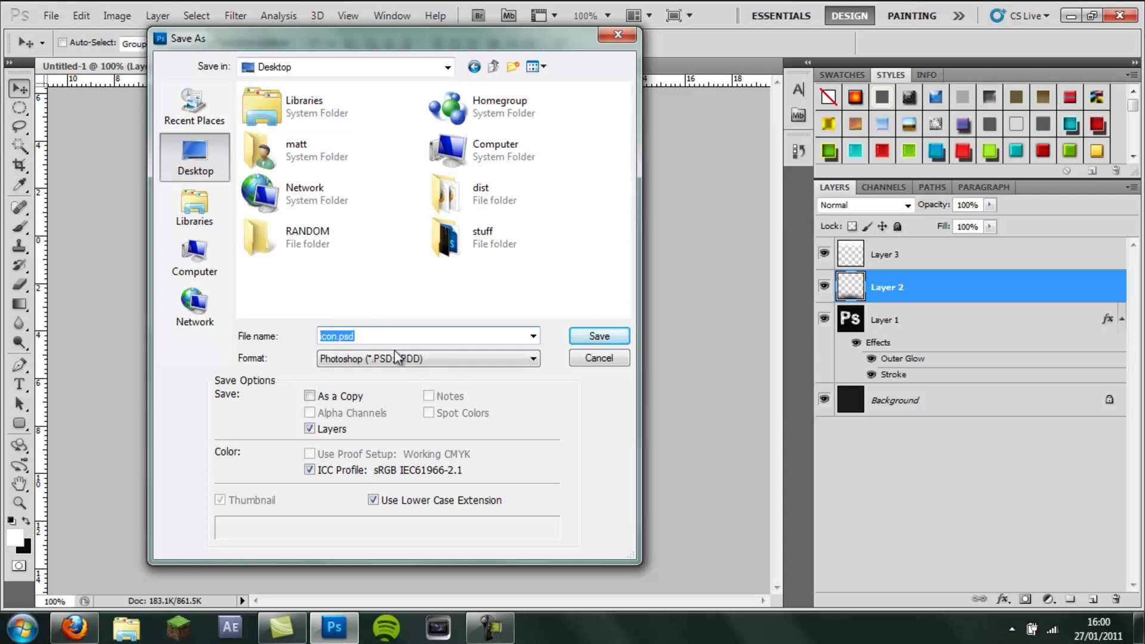
left_click(347, 362)
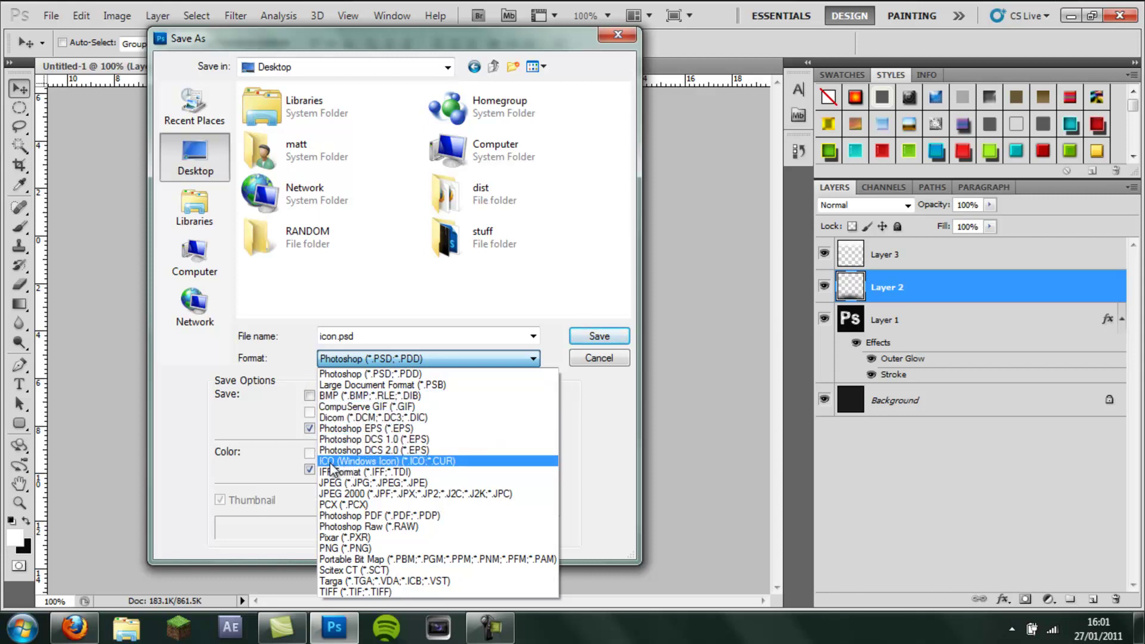
left_click(396, 462)
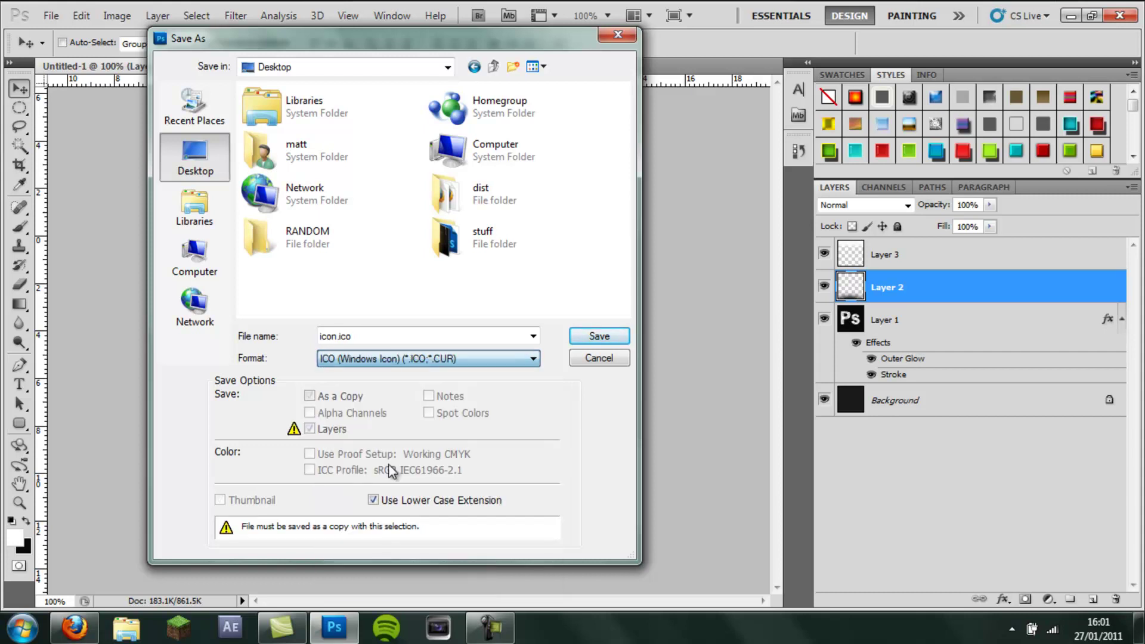
left_click(599, 336)
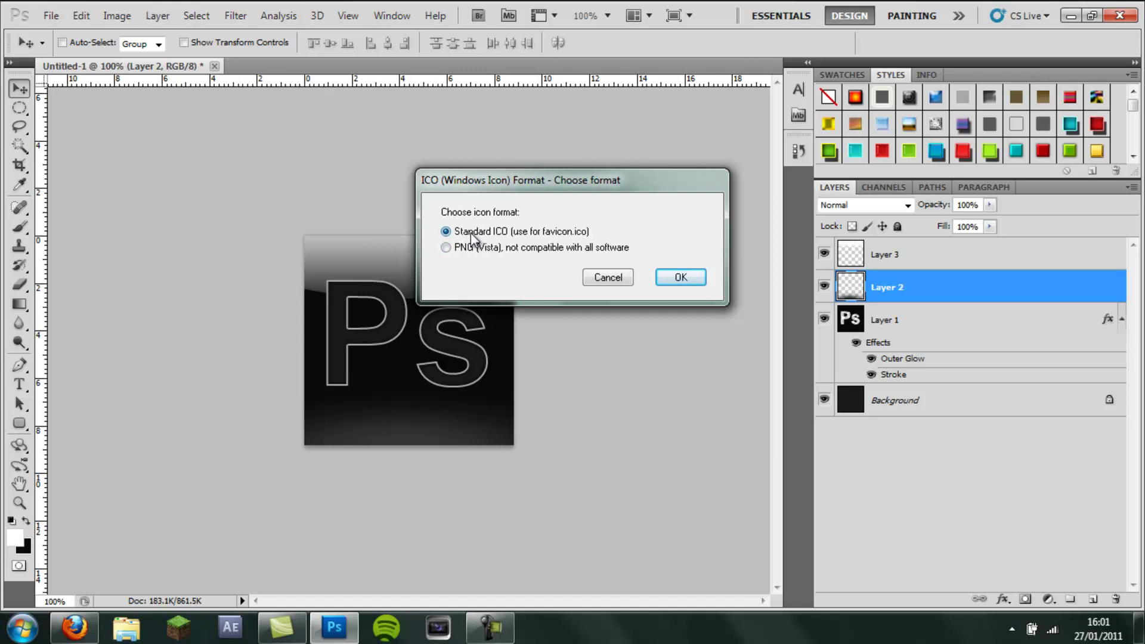
left_click(681, 278)
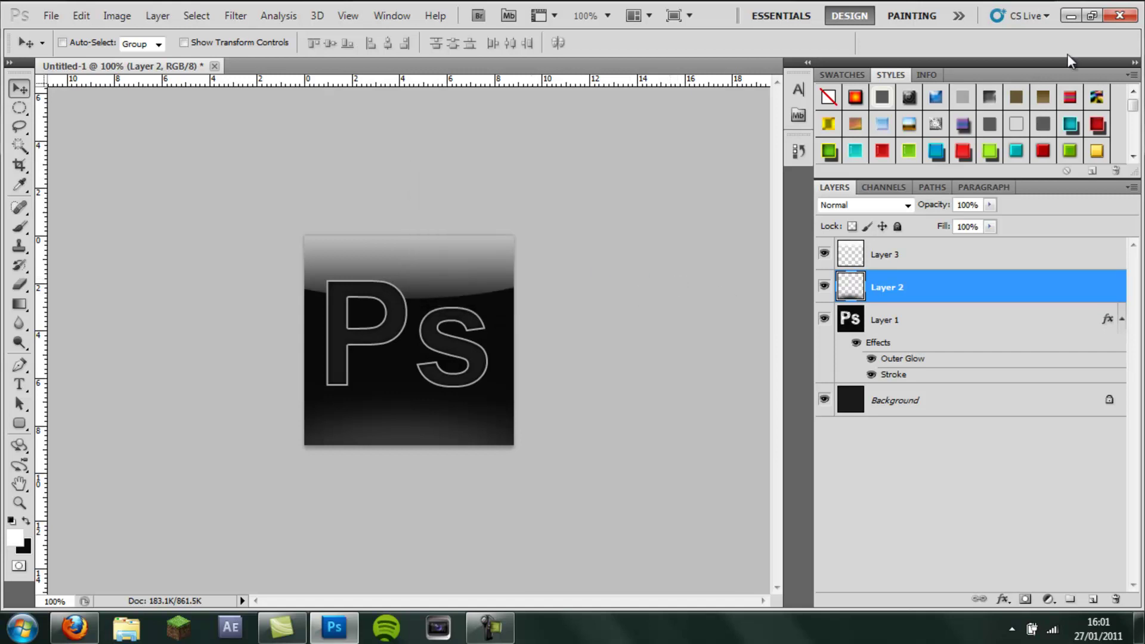
Switch to the Windows desktop and move the saved icon file beside the Adobe Photoshop CS5 shortcut
left_click(1069, 16)
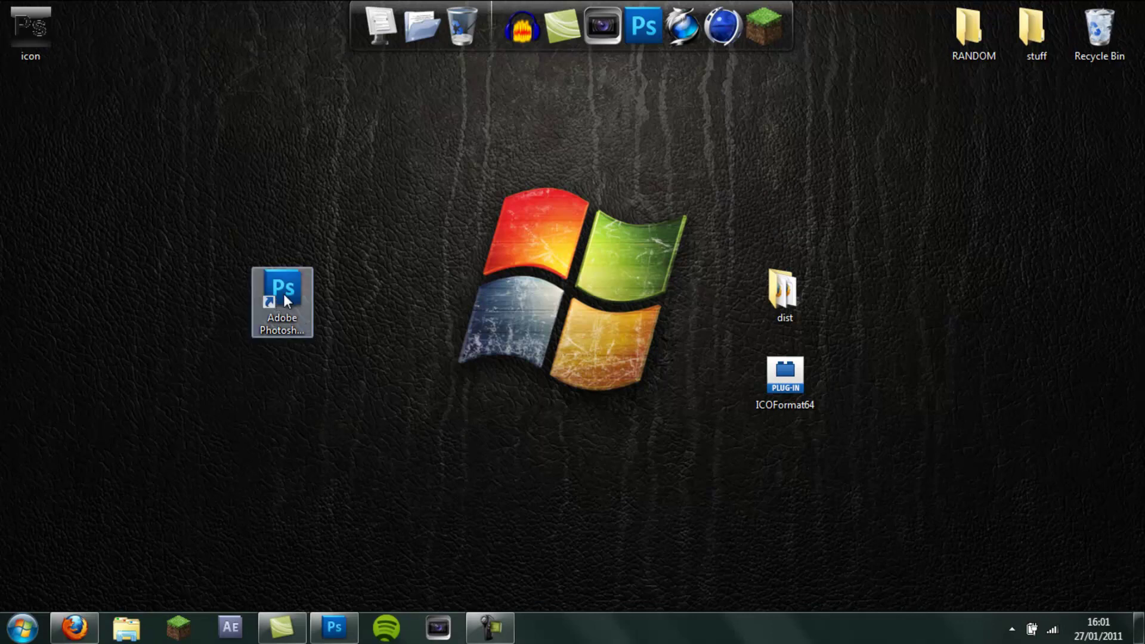
left_click(281, 291)
left_click(37, 41)
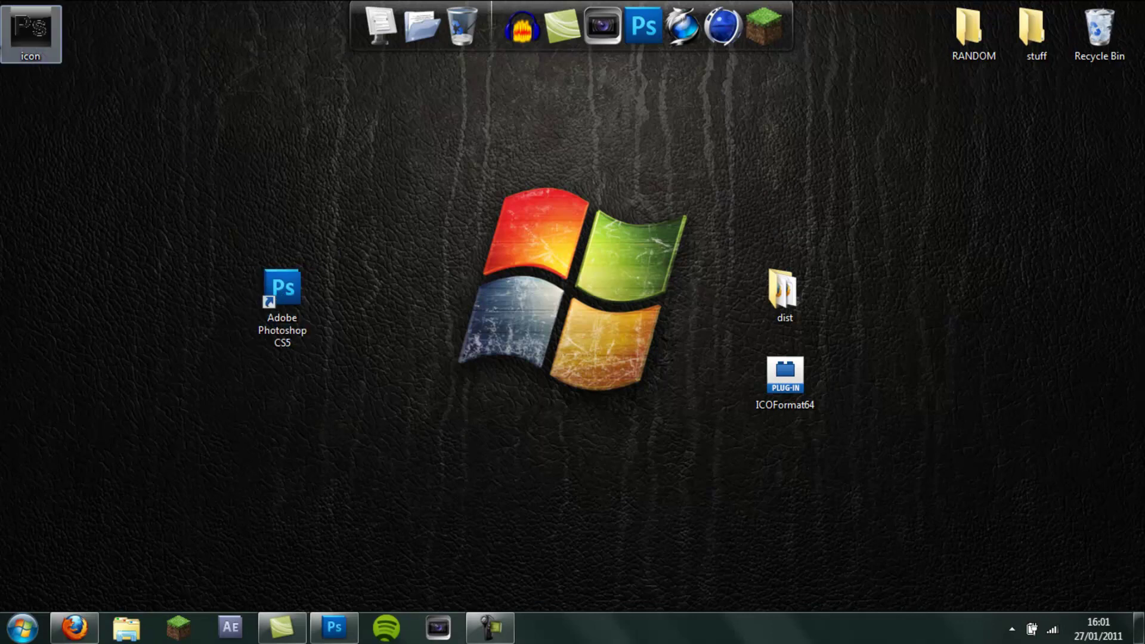
left_click_drag(37, 42, 175, 370)
left_click_drag(170, 301, 167, 295)
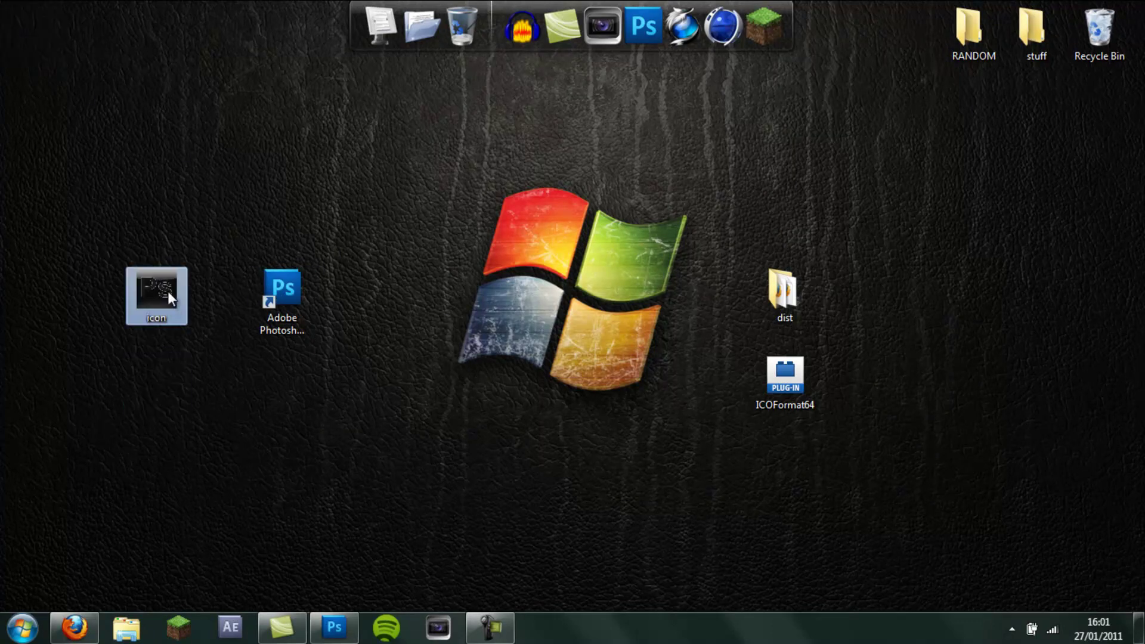
Preview the saved icon file in Windows Live Photo Gallery, then close the preview
right_click(152, 296)
mouse_move(292, 307)
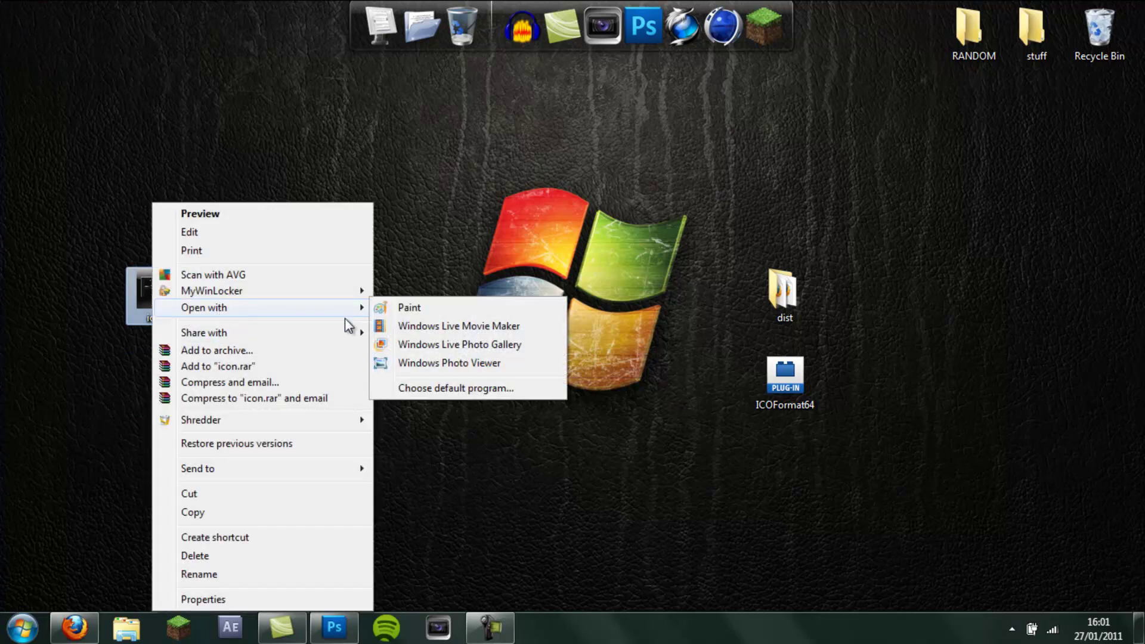
left_click(451, 346)
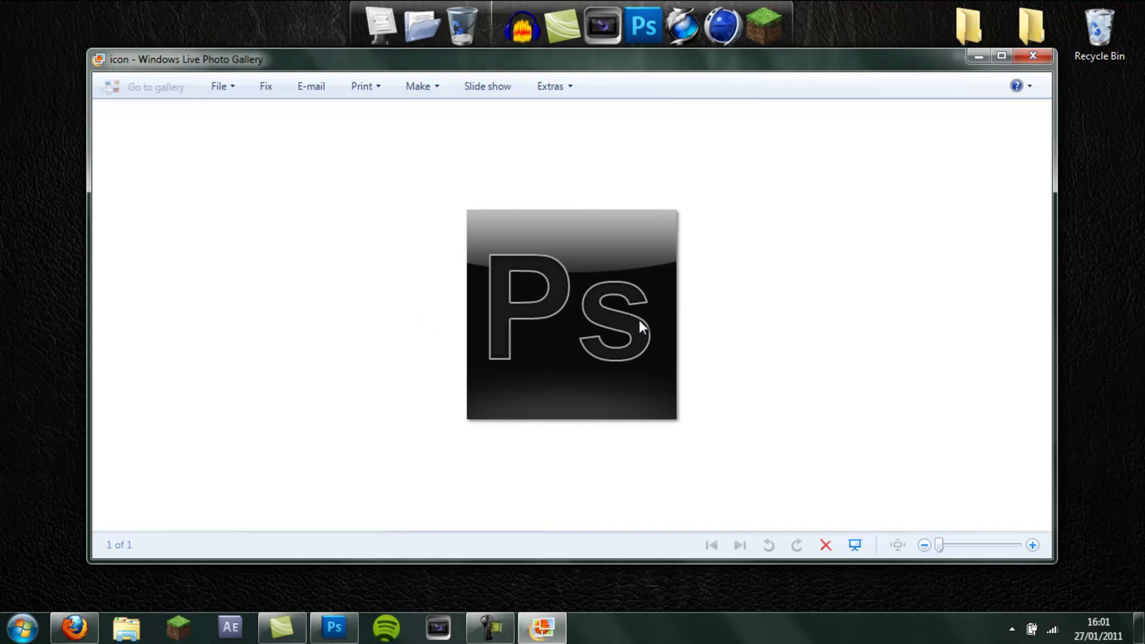
left_click_drag(699, 66, 1032, 76)
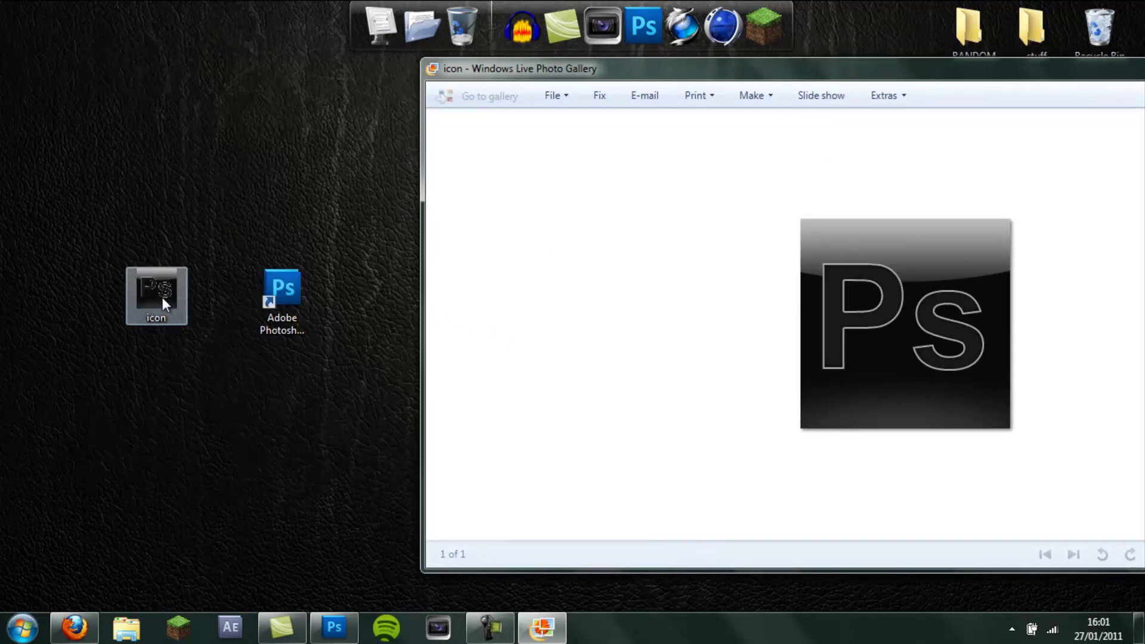
left_click_drag(863, 75, 439, 146)
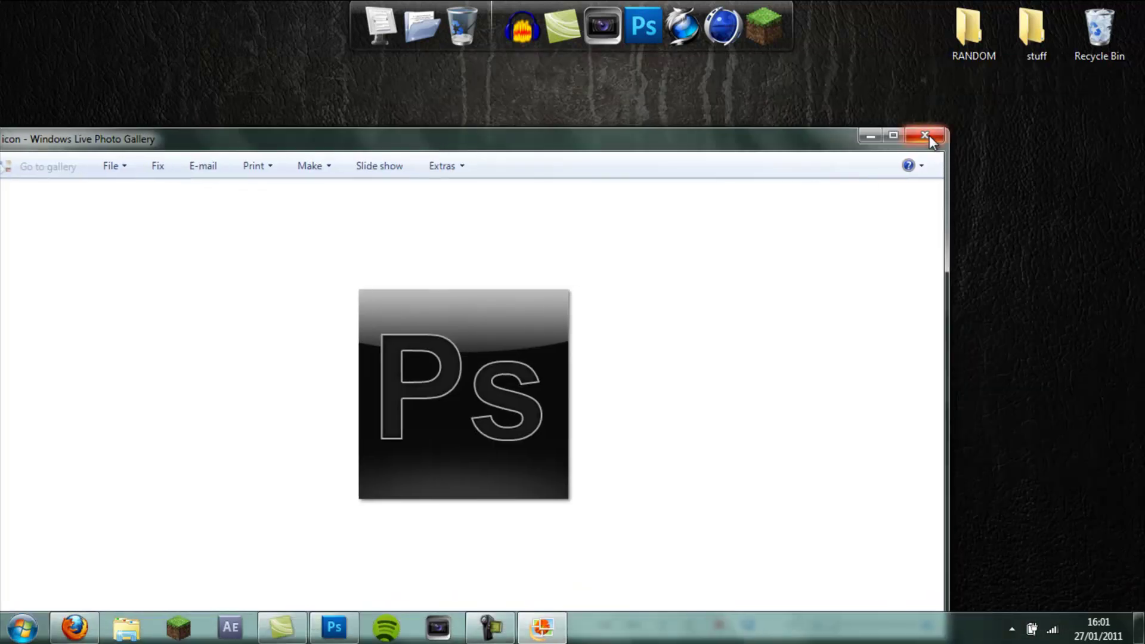
left_click(925, 136)
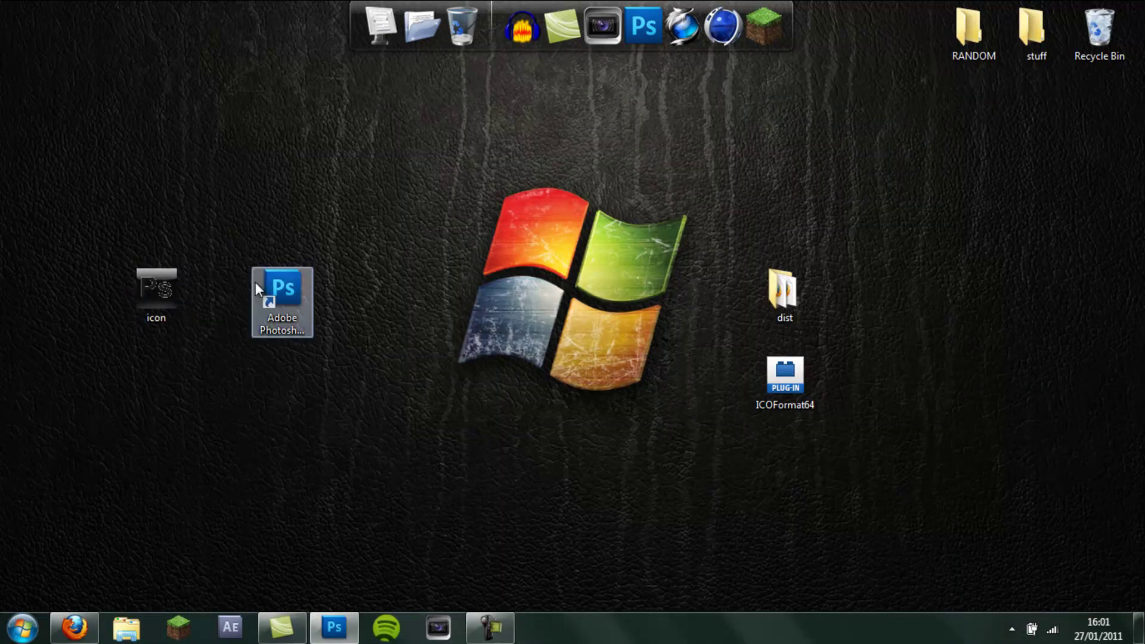
Change the Adobe Photoshop CS5 shortcut's icon to the icon file from the Desktop and apply its properties
left_click(285, 291)
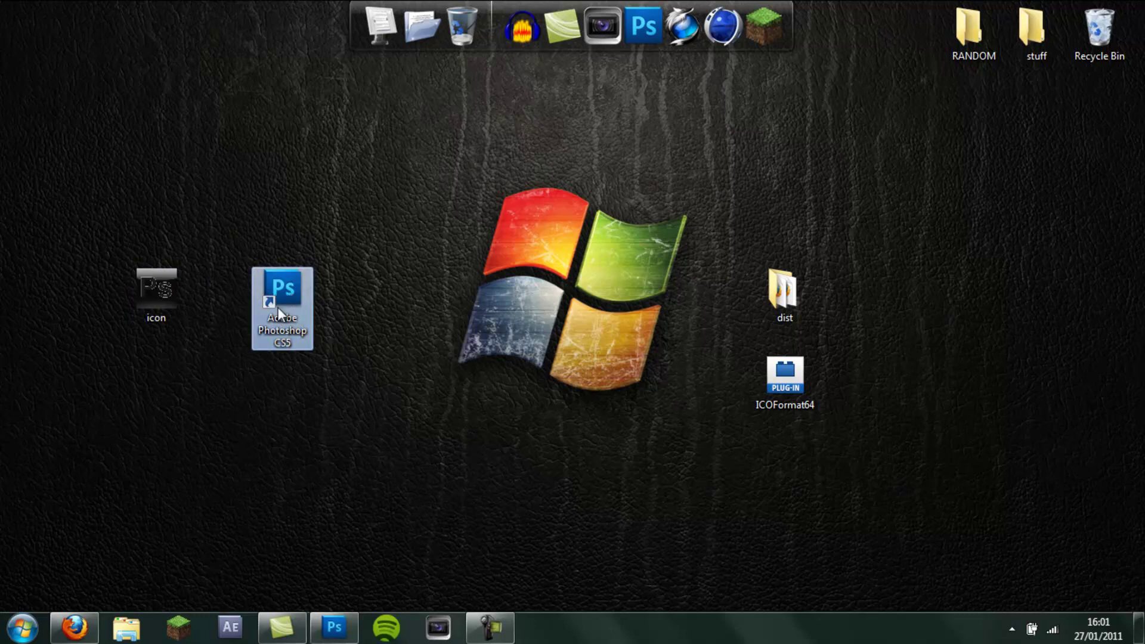
right_click(285, 300)
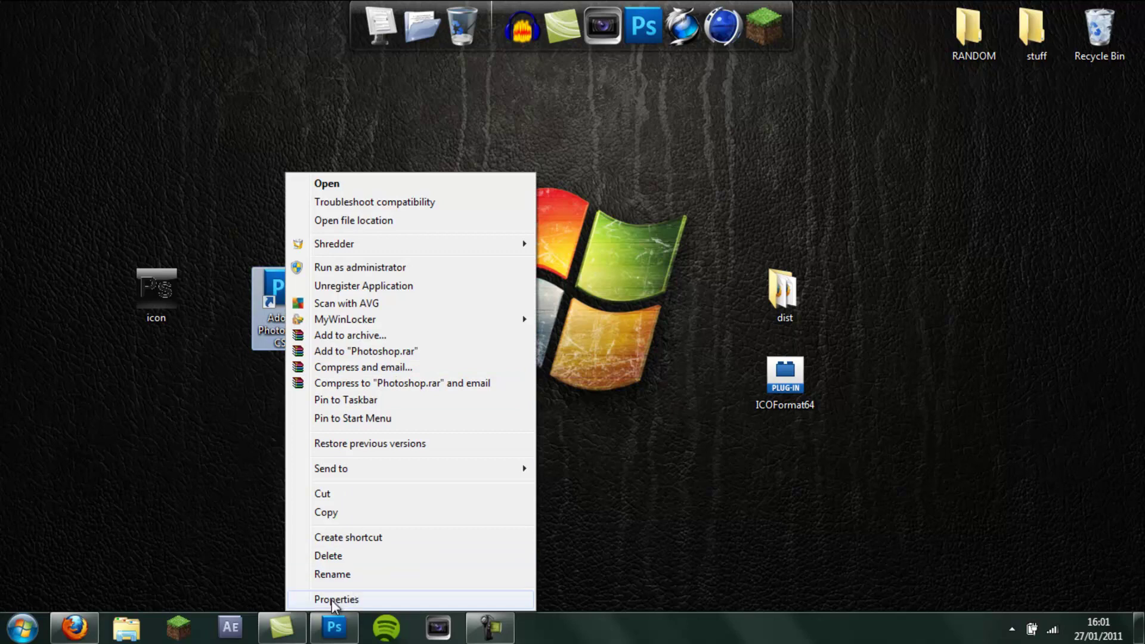
left_click(338, 599)
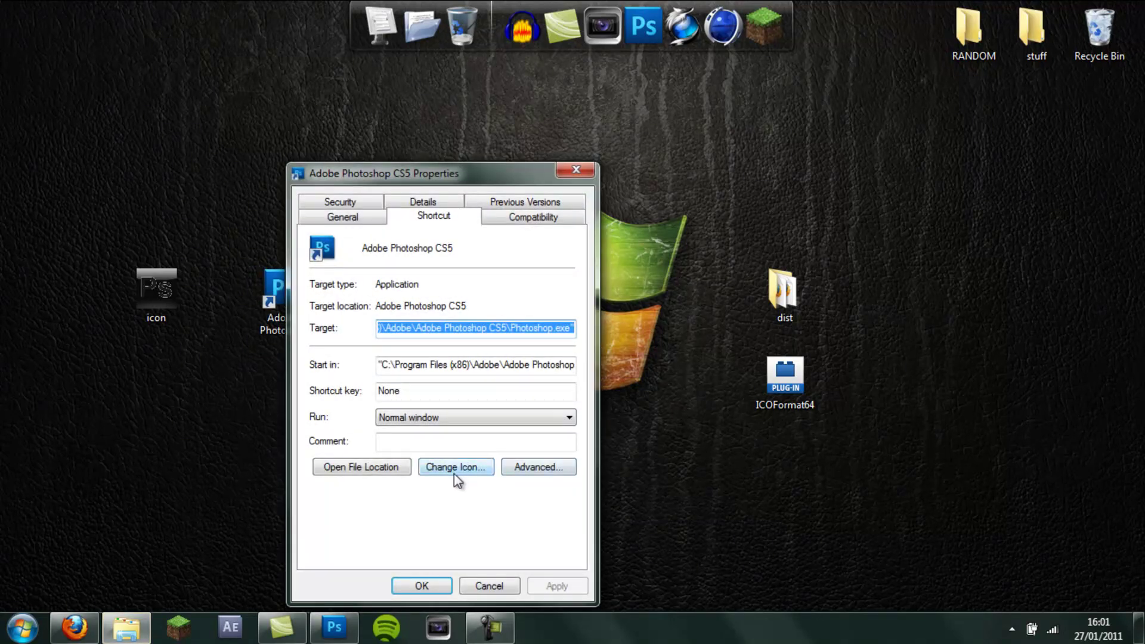
left_click(453, 469)
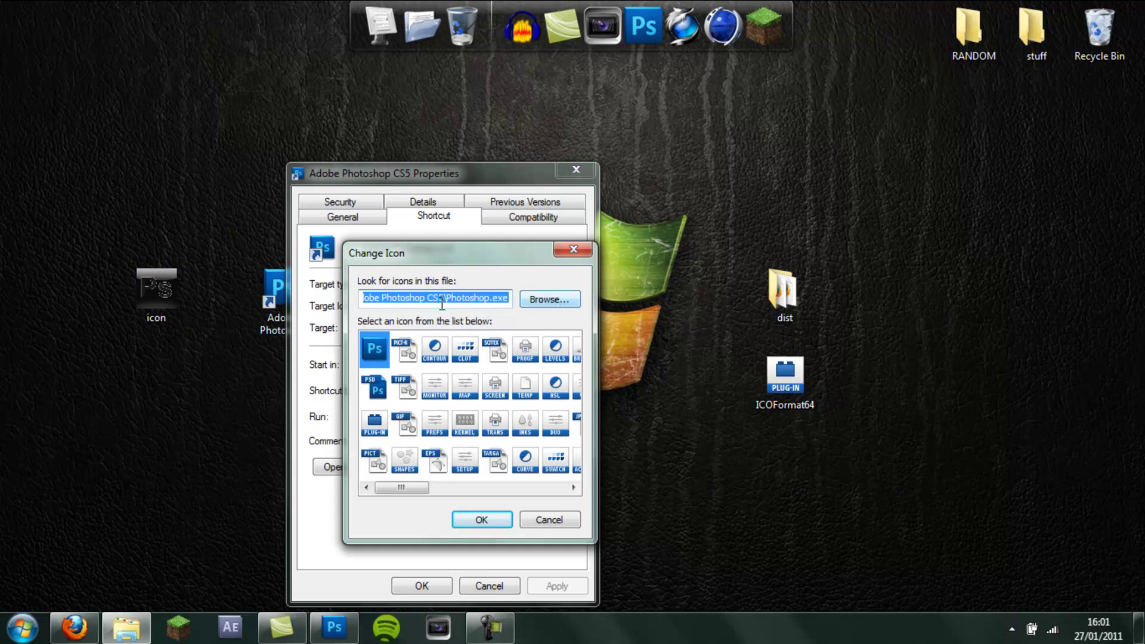
left_click(558, 300)
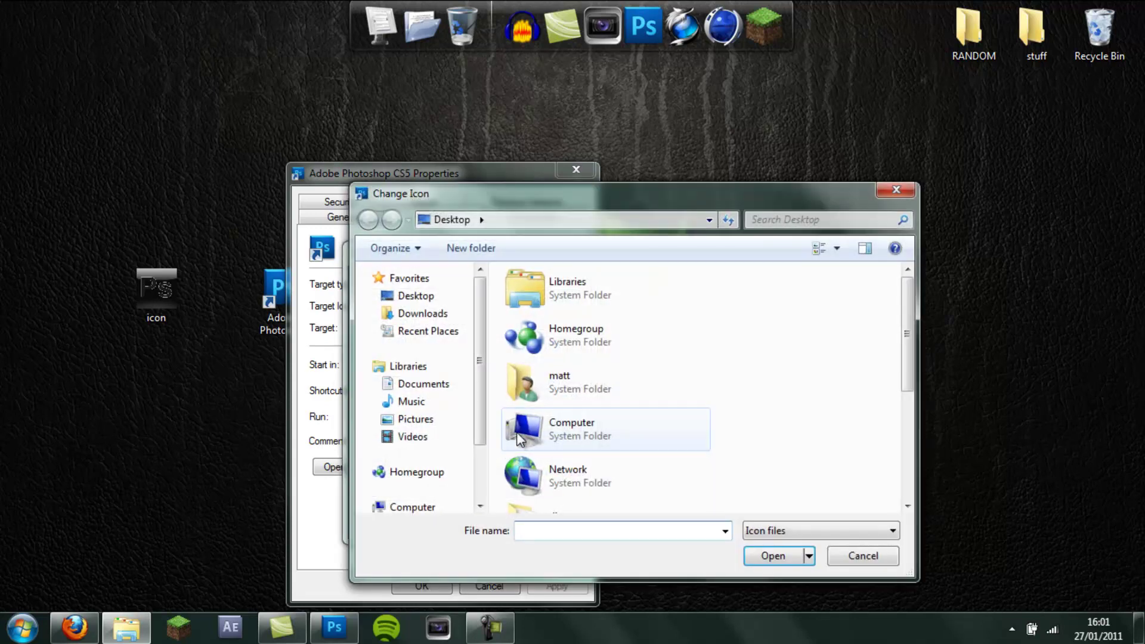
left_click(411, 296)
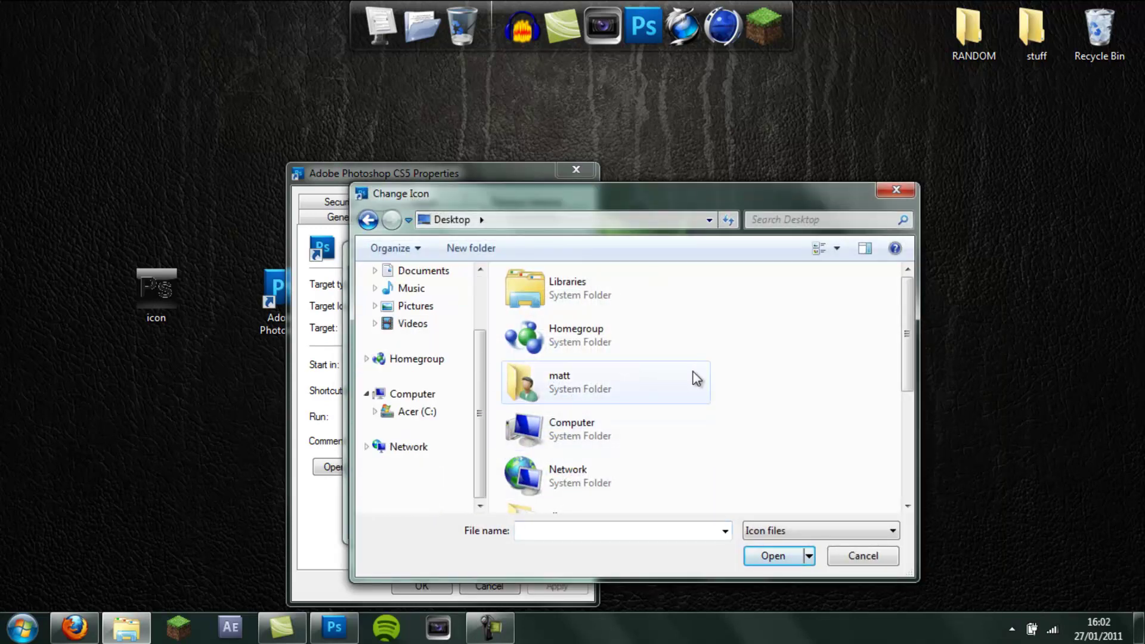
scroll(704, 382, "down", 3)
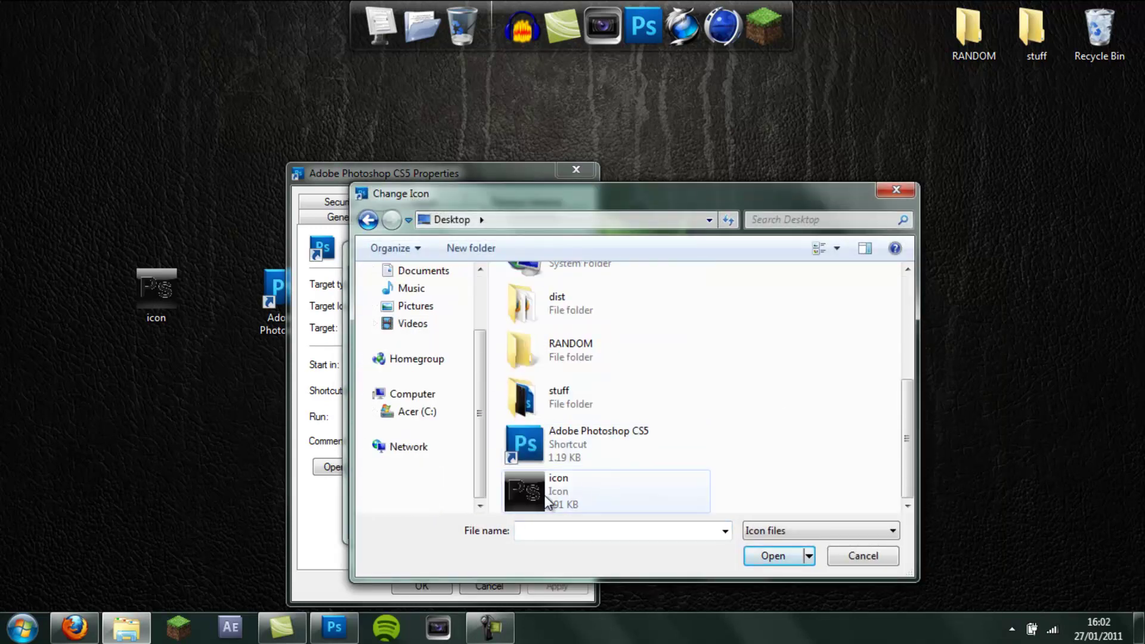
double_click(595, 486)
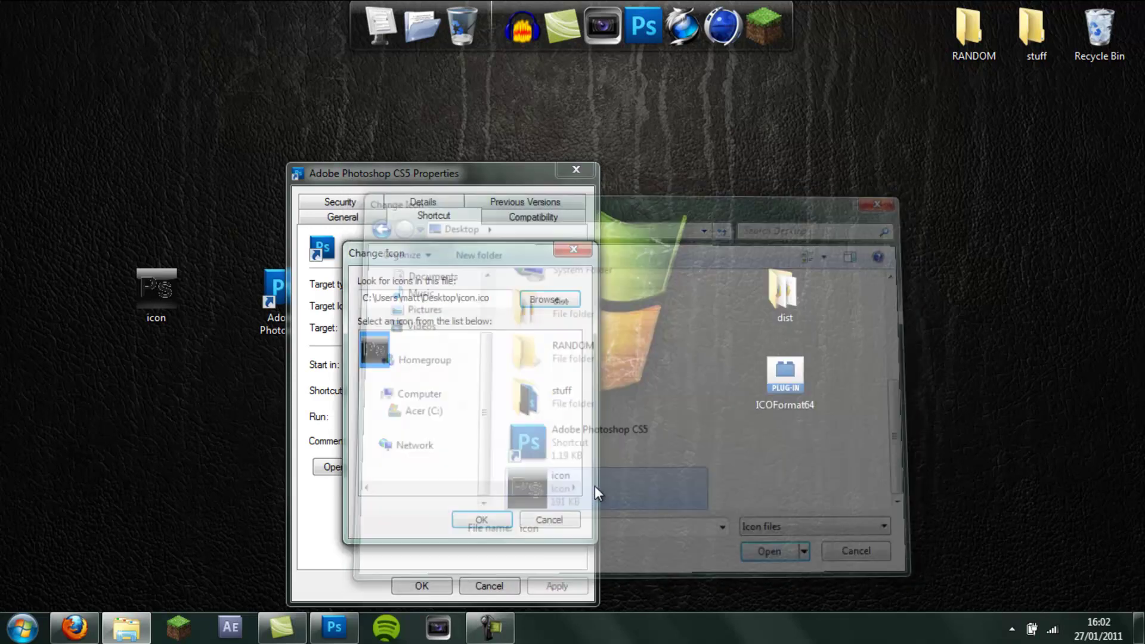
left_click(490, 520)
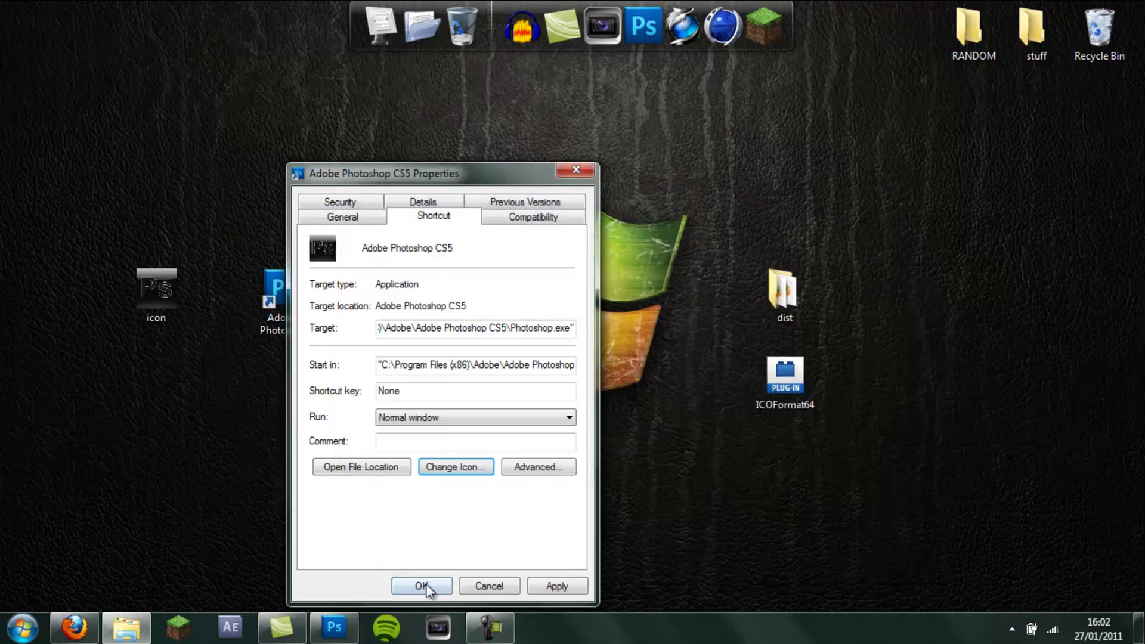
left_click(424, 585)
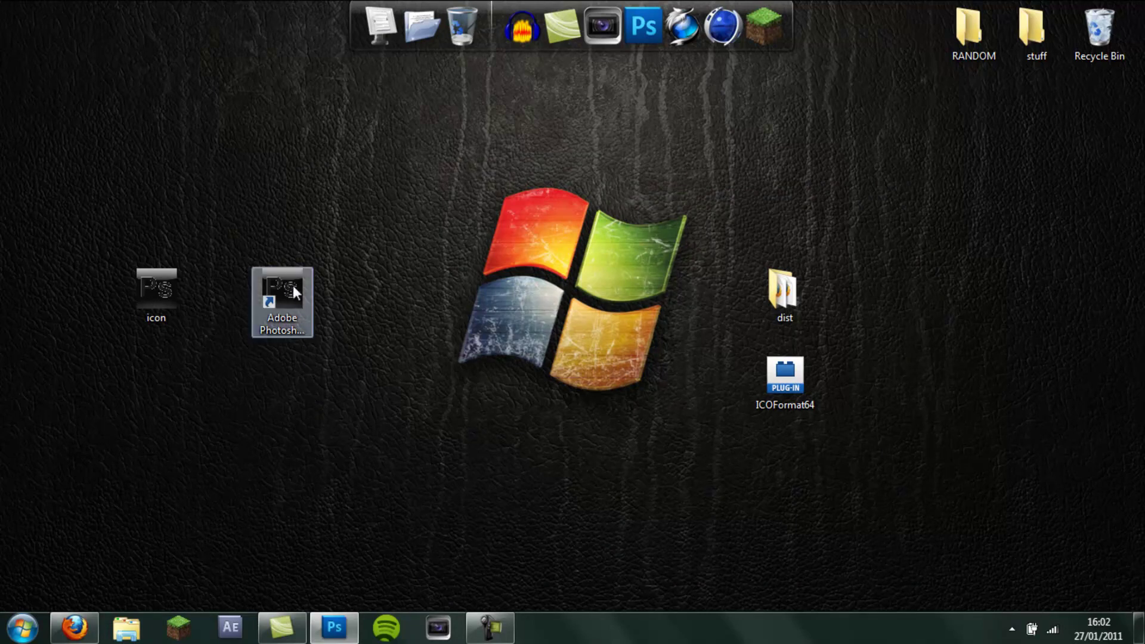
Reposition the Adobe Photoshop CS5 shortcut on the desktop, closer to the Windows logo and level with the icon file
left_click_drag(286, 295, 286, 129)
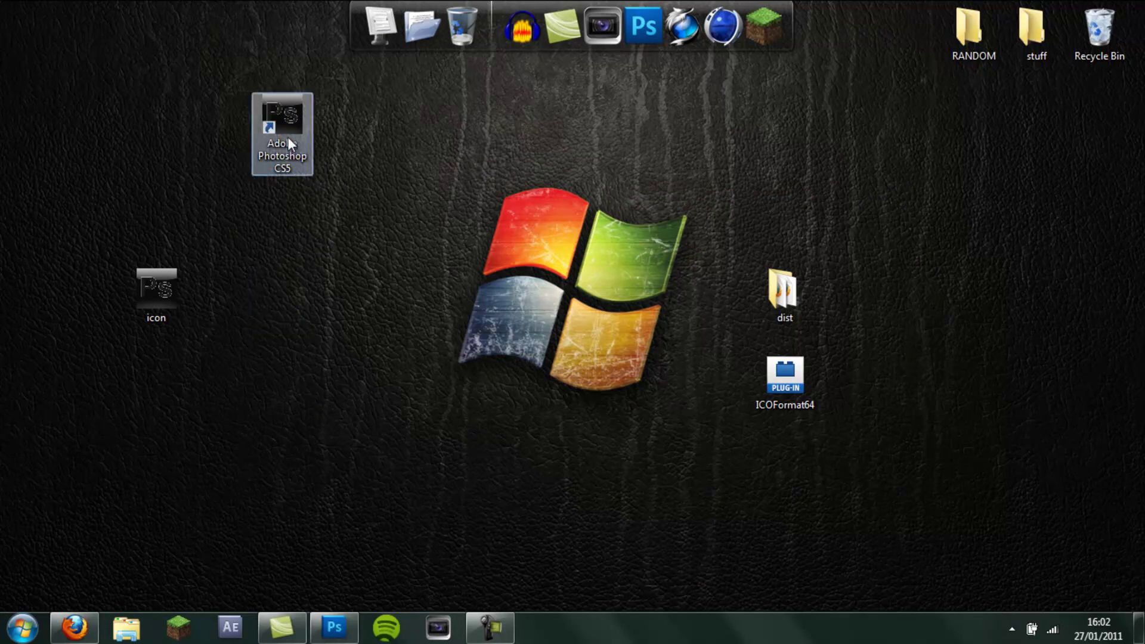
left_click_drag(291, 138, 354, 311)
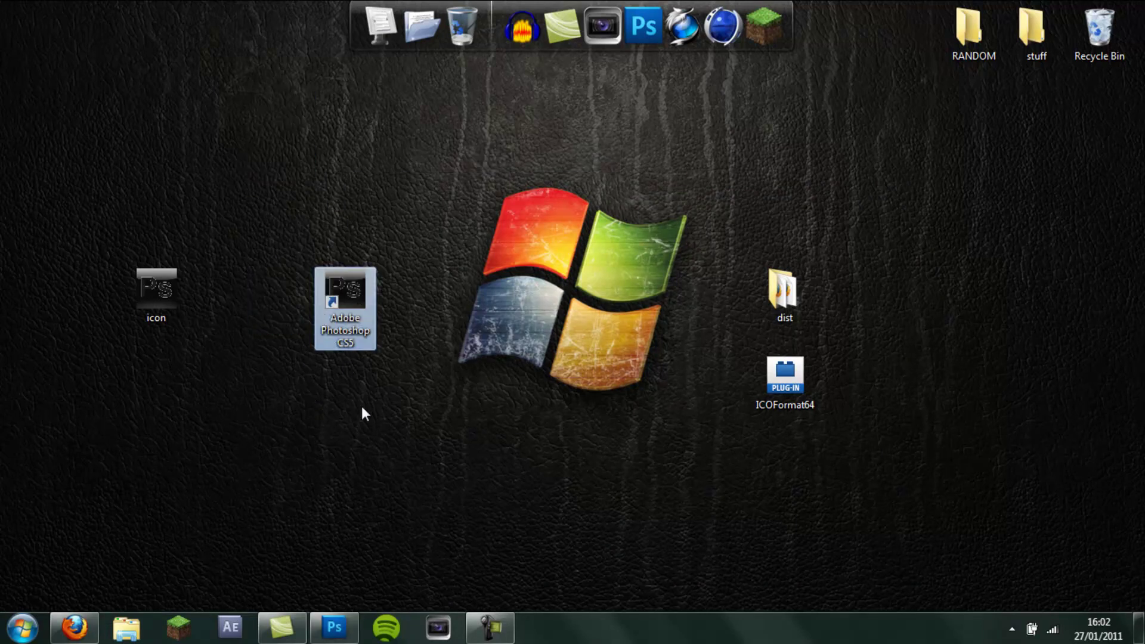
left_click(365, 371)
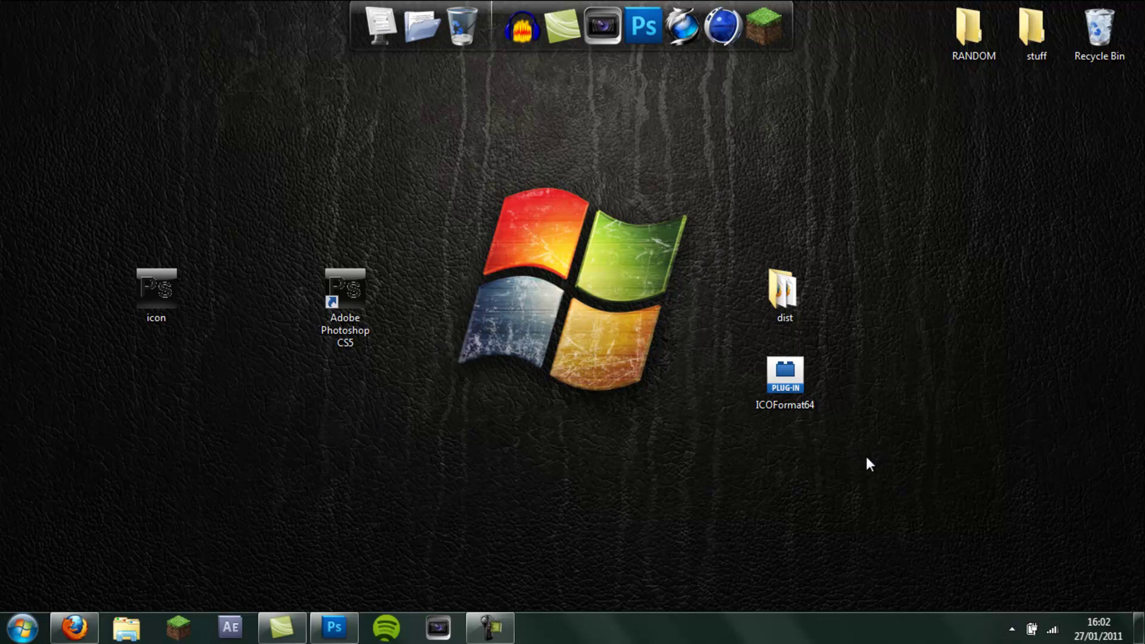
mouse_move(862, 456)
left_mouse_down()
mouse_move(738, 248)
mouse_move(856, 454)
left_mouse_up()
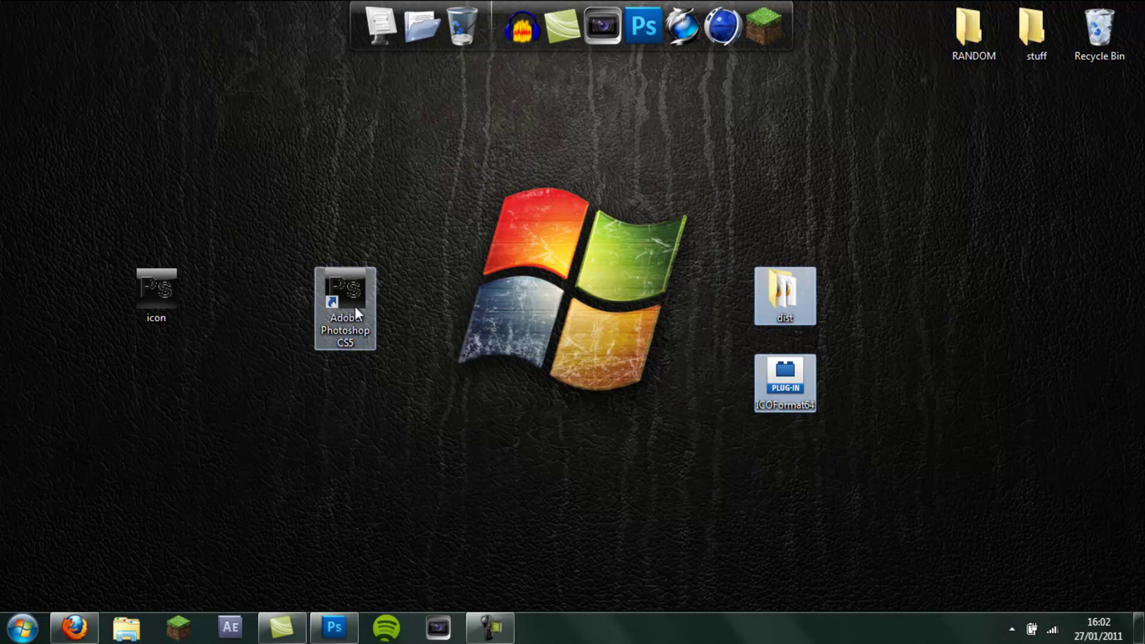
left_click(382, 226)
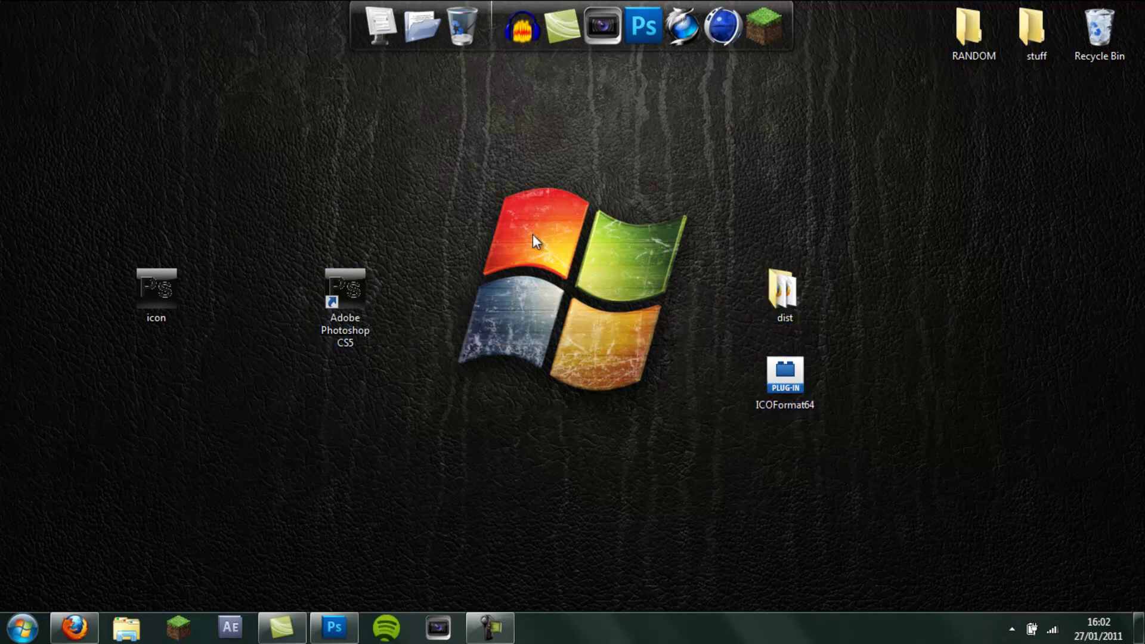
left_click_drag(918, 470, 880, 346)
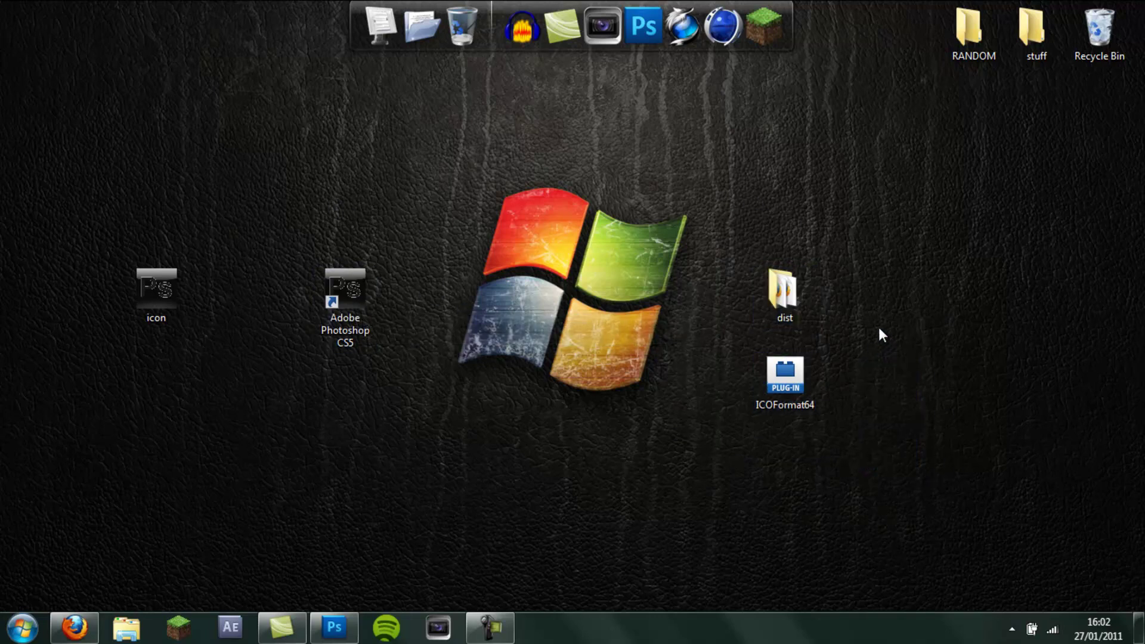
left_click(496, 617)
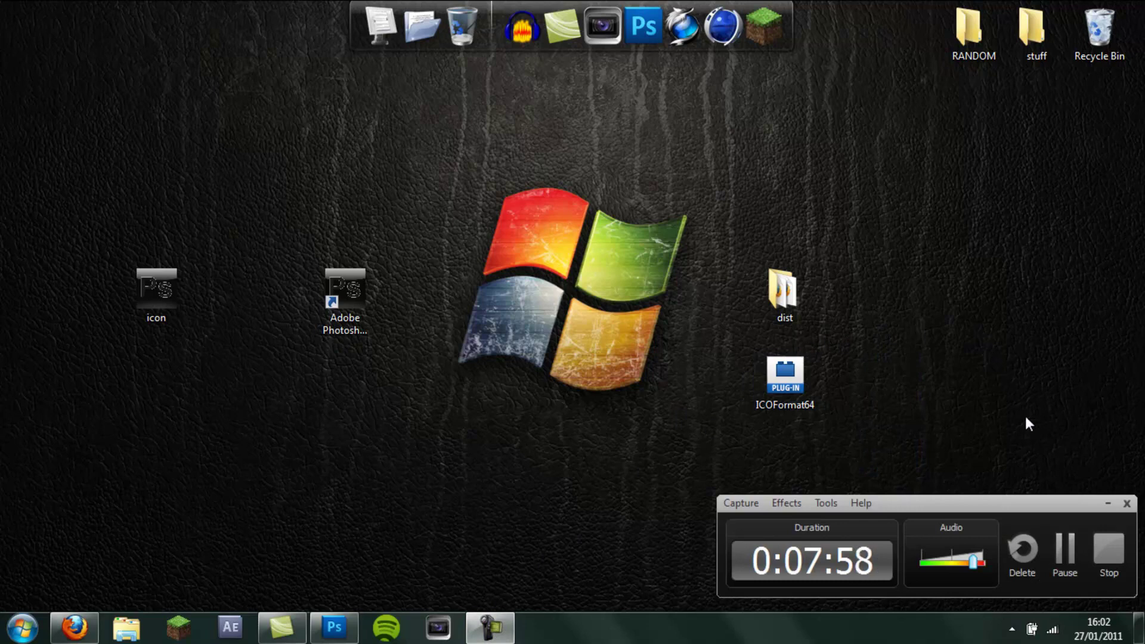